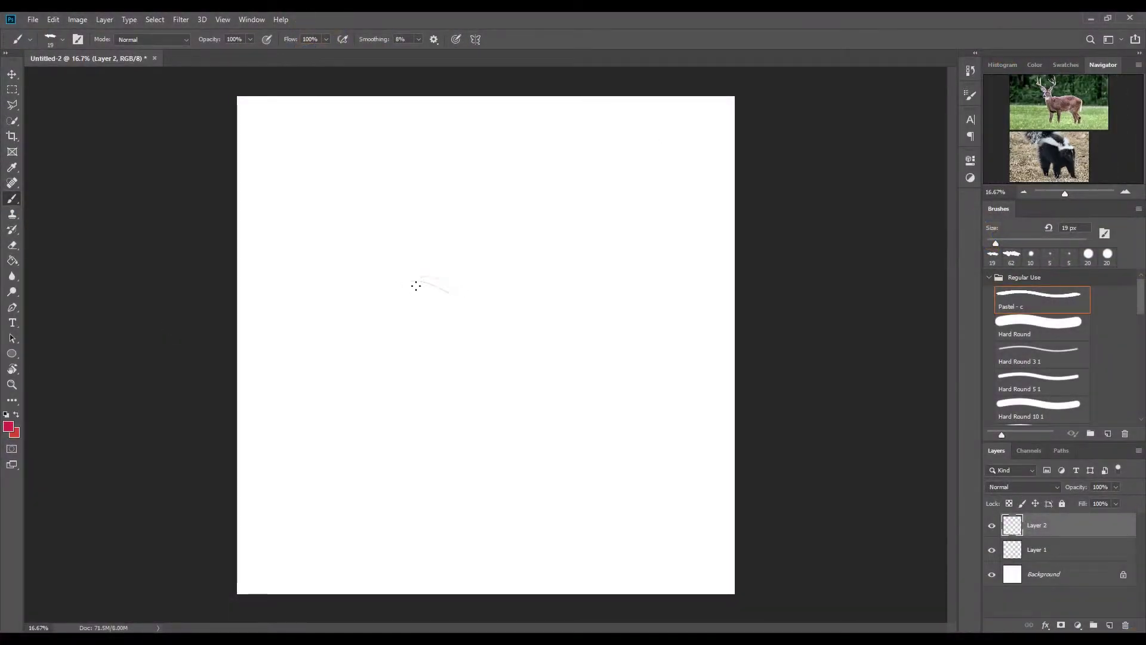
- Sketch the animal's rough body outline, back curve and all four legs with paws
drag(416, 286, 434, 324)
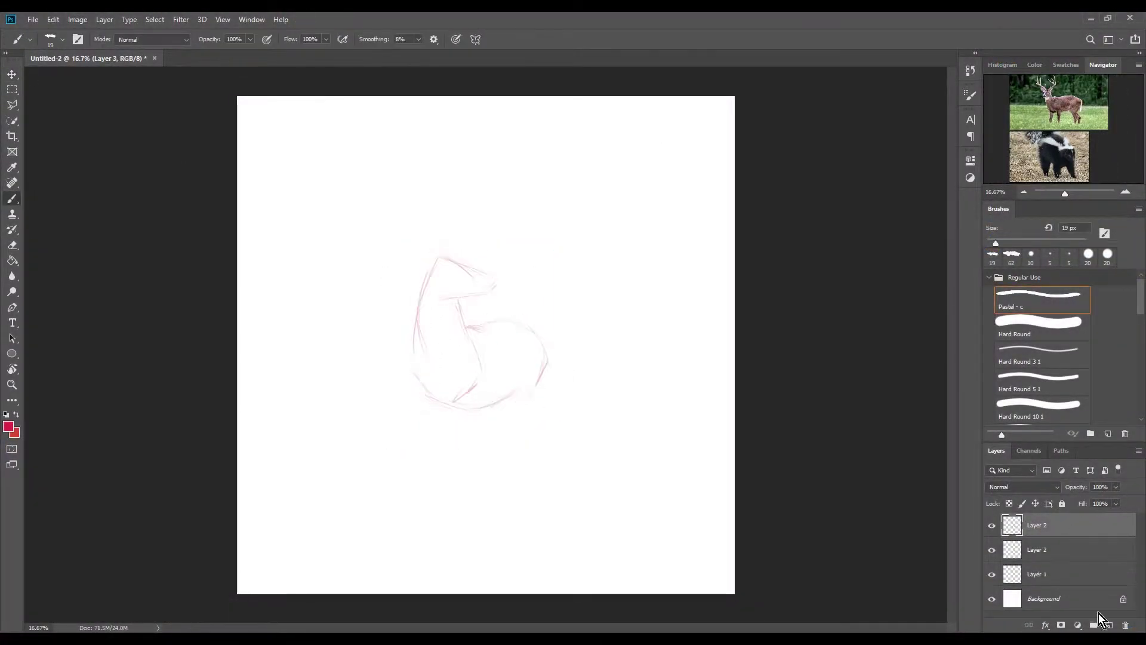
drag(493, 421, 495, 443)
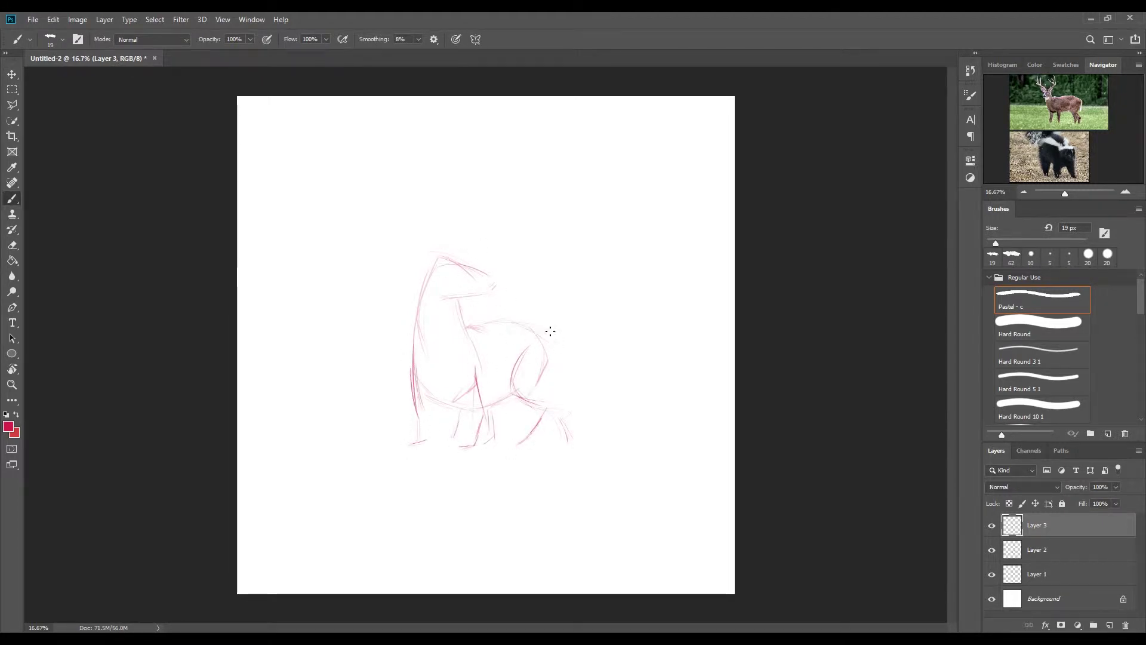
drag(508, 364, 577, 445)
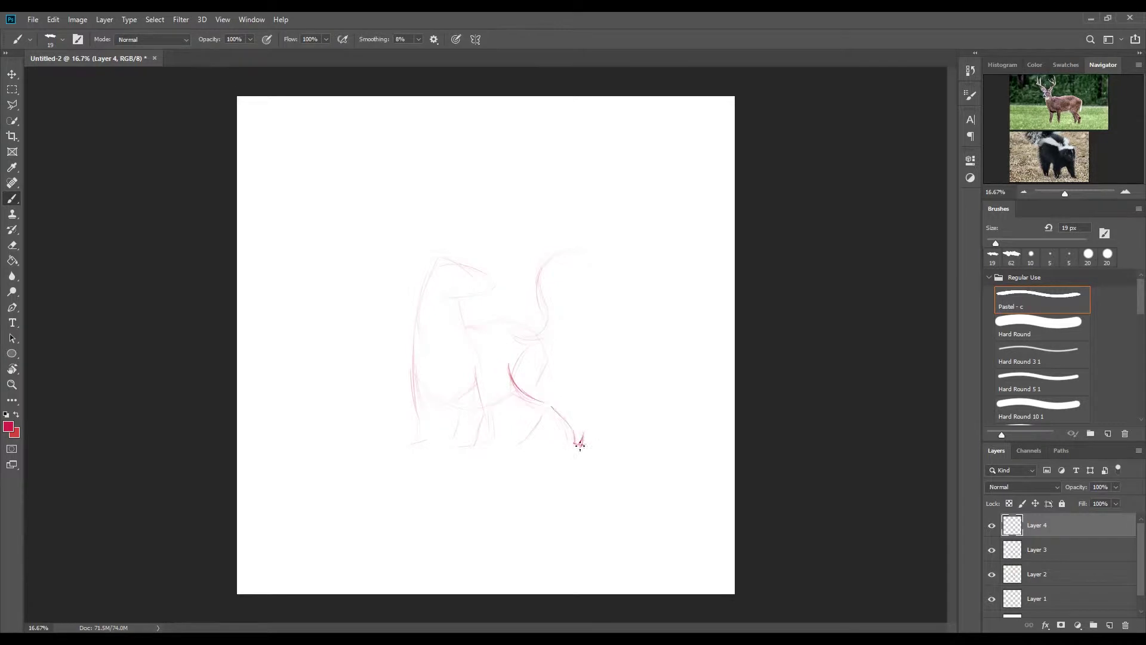
drag(492, 323, 465, 329)
drag(494, 386, 471, 448)
mouse_move(456, 379)
mouse_down()
mouse_move(457, 452)
mouse_move(478, 446)
mouse_up()
drag(413, 361, 399, 427)
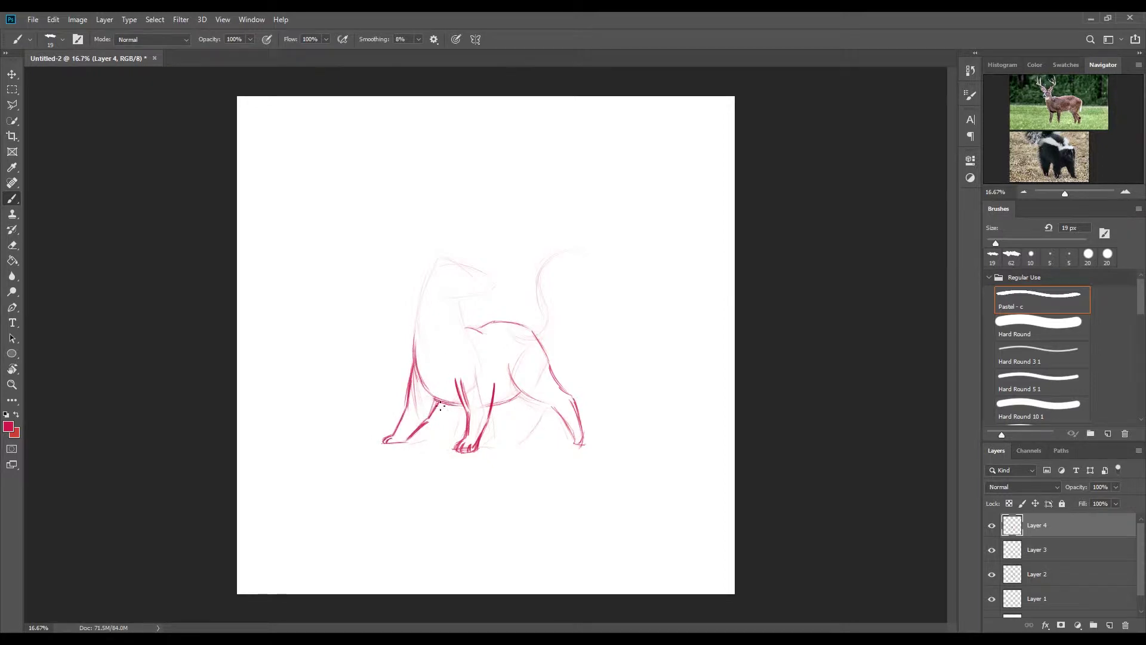
drag(493, 411, 488, 439)
drag(499, 442, 512, 402)
- On a new layer, sketch the chest, neck, head with snout, nose, eye and a curled tail
key(ctrl+shift+alt+n)
drag(459, 313, 468, 330)
drag(419, 297, 413, 358)
mouse_move(464, 272)
mouse_down()
mouse_move(493, 299)
mouse_move(456, 314)
mouse_move(426, 276)
mouse_move(482, 295)
mouse_up()
mouse_move(453, 299)
mouse_down()
mouse_move(484, 304)
mouse_move(490, 294)
mouse_move(490, 308)
mouse_up()
click(454, 290)
mouse_move(596, 253)
mouse_down()
mouse_move(533, 330)
mouse_move(538, 318)
mouse_up()
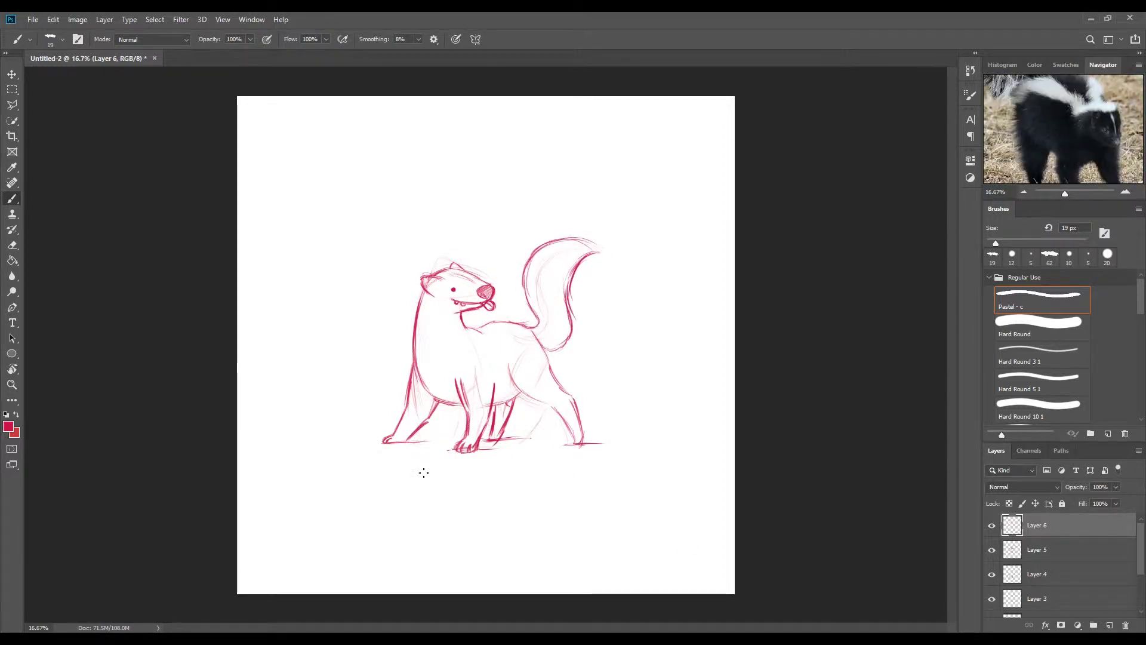
- Sketch a small bird near the tail tip on a new layer and reposition it
key(alt+bracketleft)
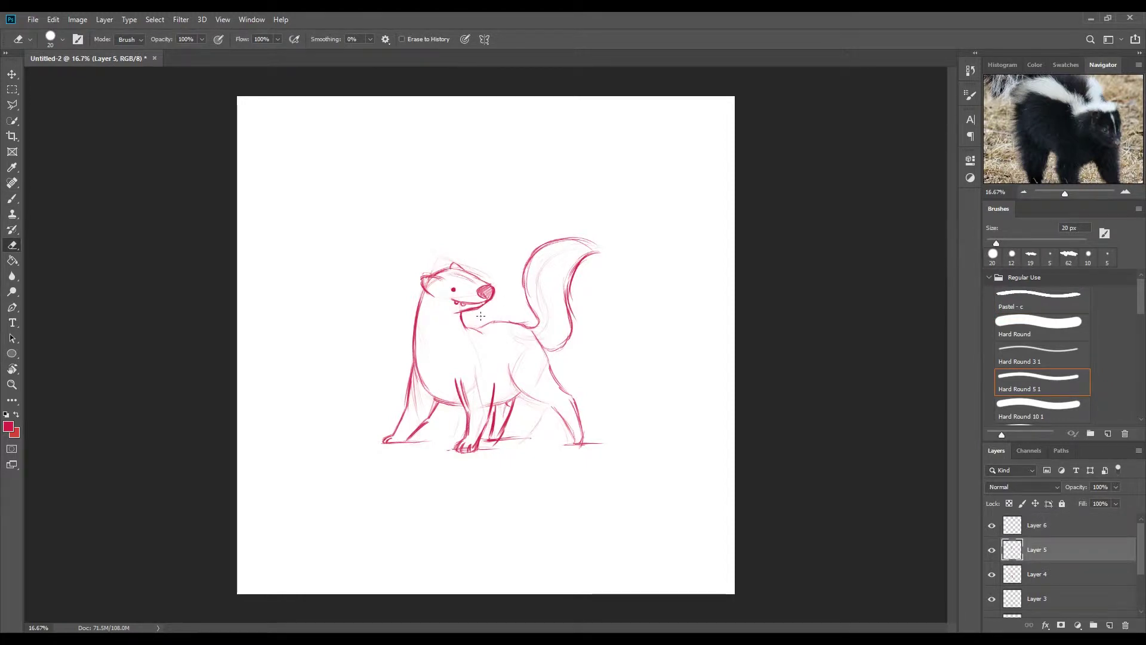
key(ctrl+shift+alt+n)
mouse_move(526, 226)
mouse_down()
mouse_move(538, 242)
mouse_move(540, 225)
mouse_up()
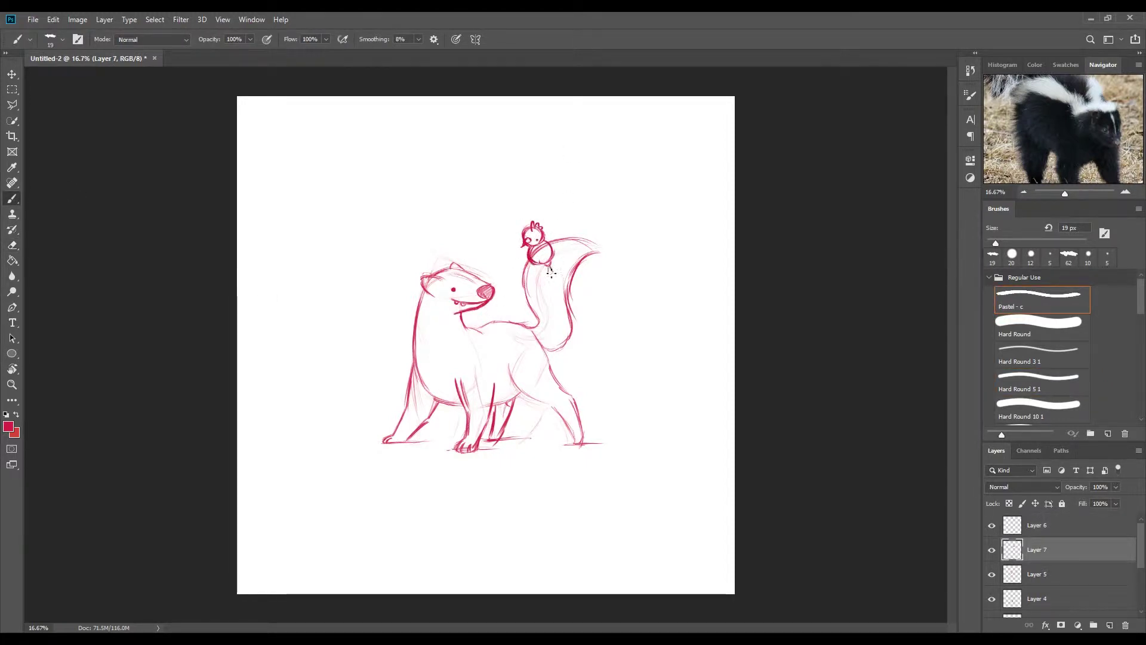
key(v)
drag(550, 276, 539, 328)
- Hide the bird sketch layer and select Layers 5 and 4
click(992, 550)
click(1039, 573)
shift+click(1065, 598)
- Set the sketch layers to 26% opacity, group them, and add a new painting layer above
key(2)
key(6)
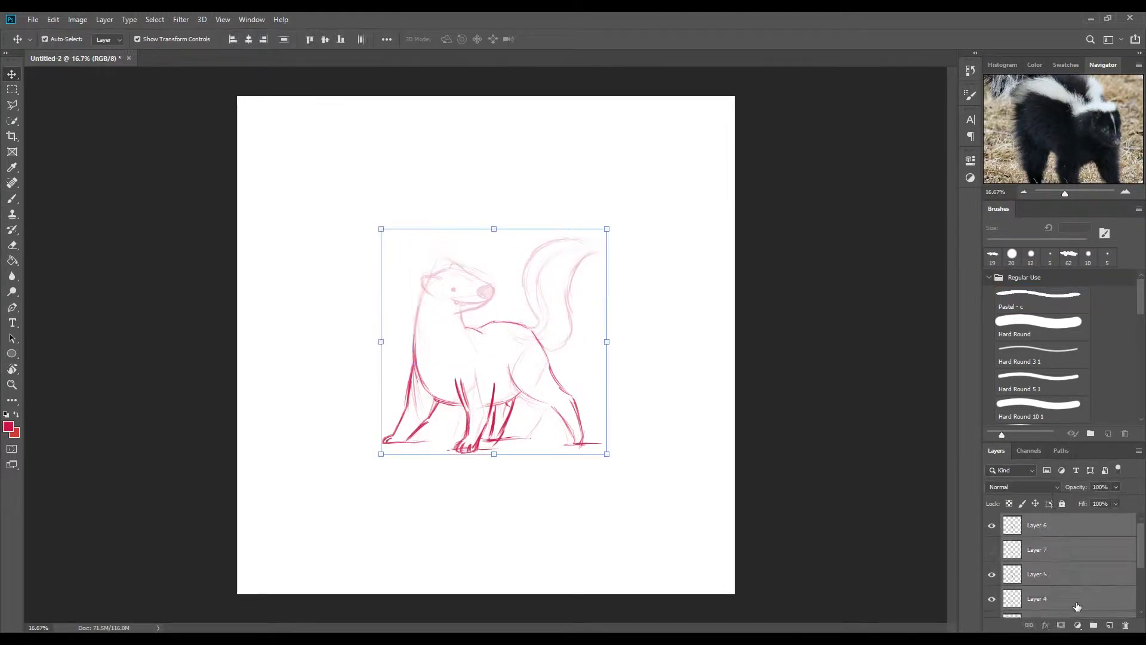
key(ctrl+g)
key(ctrl+shift+alt+n)
key(b)
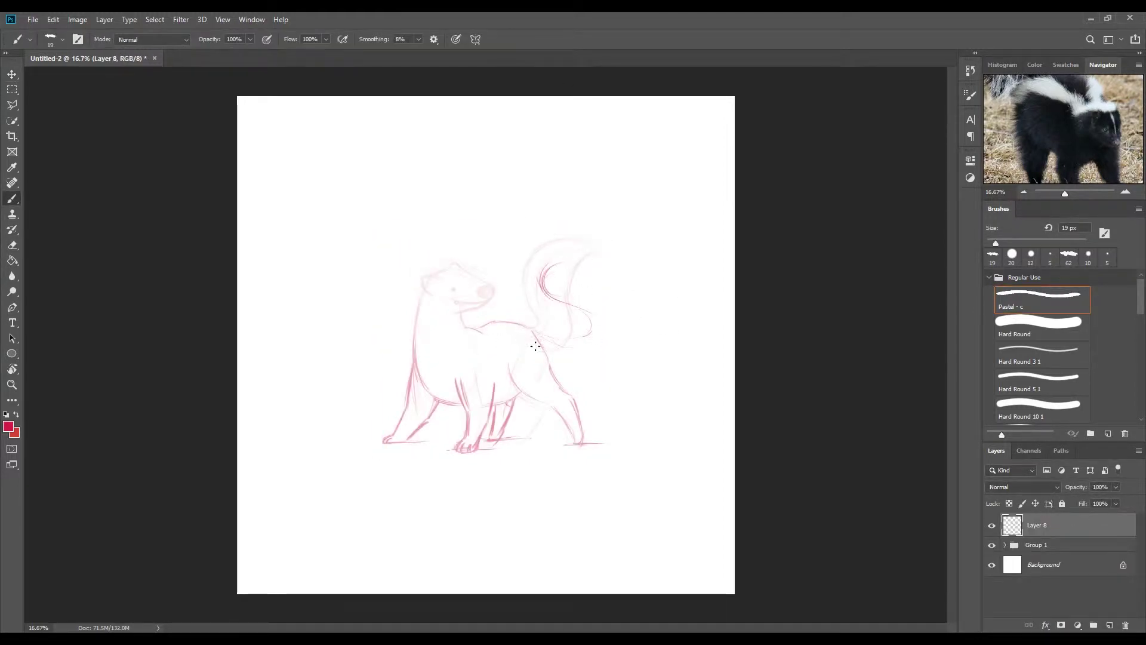
- Redraw the eye, head outline and jaw, then start the bird and its beak on a new layer
click(452, 295)
drag(478, 276, 460, 310)
drag(445, 281, 467, 276)
key(ctrl+shift+alt+n)
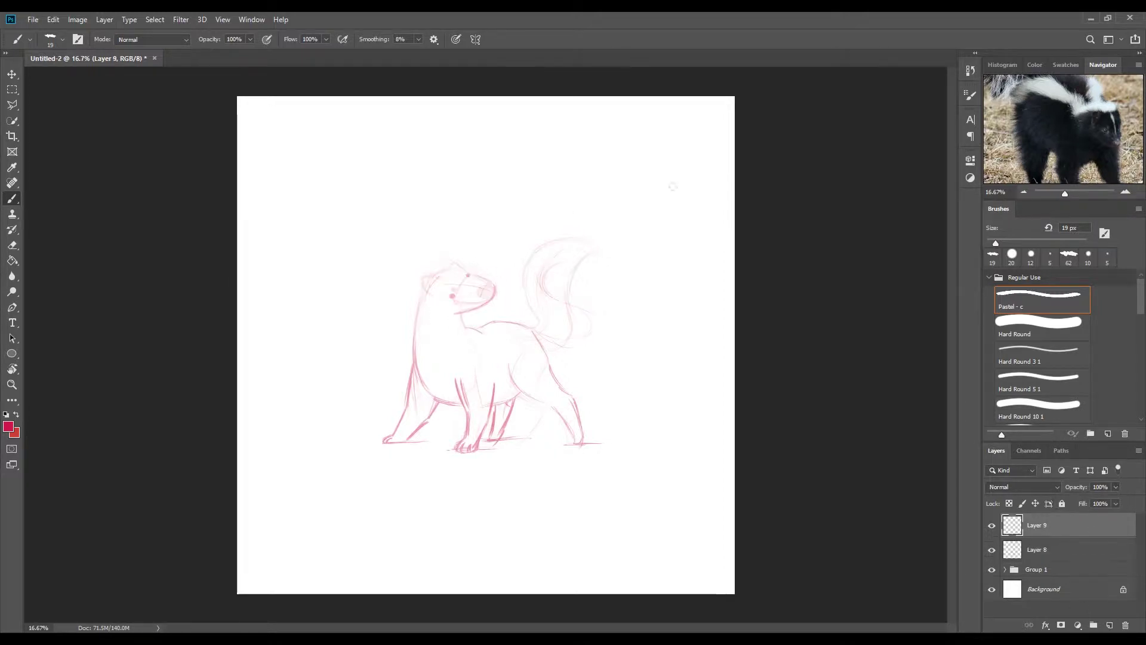
mouse_move(548, 237)
mouse_down()
mouse_move(563, 253)
mouse_move(546, 269)
mouse_move(541, 224)
mouse_move(544, 235)
mouse_up()
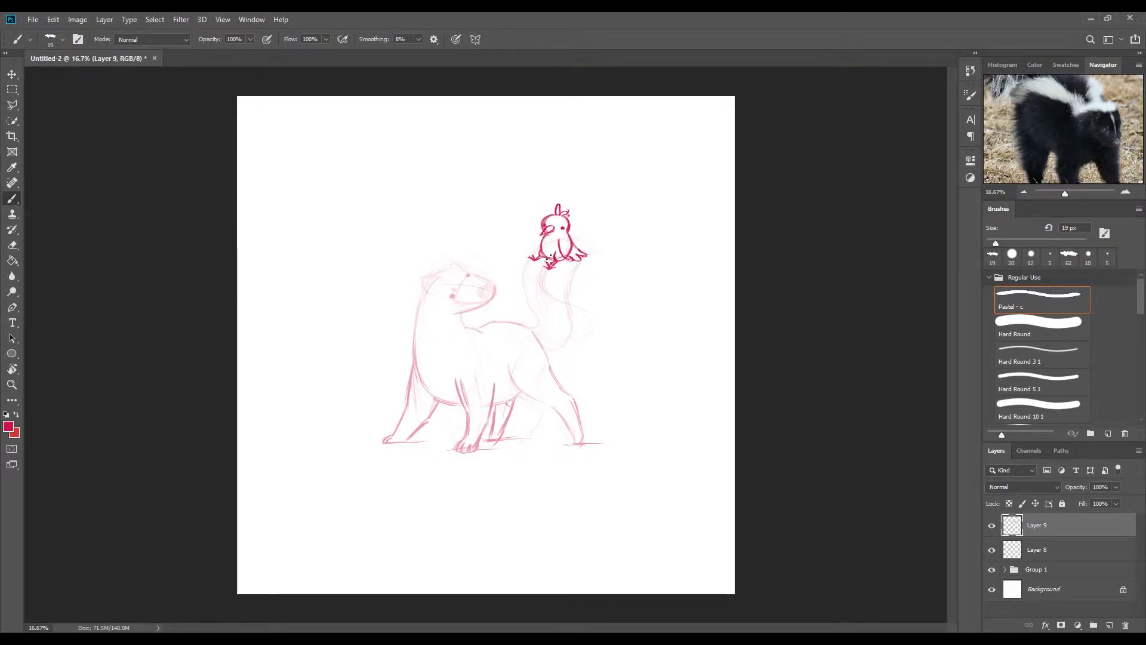
drag(540, 239, 520, 246)
- Refine the head top, eye, mouth, chin, nose and ear, undoing a stray stroke
mouse_move(425, 288)
mouse_down()
mouse_move(474, 277)
mouse_move(496, 299)
mouse_move(460, 323)
mouse_up()
click(453, 291)
drag(497, 285, 486, 294)
drag(425, 292, 460, 272)
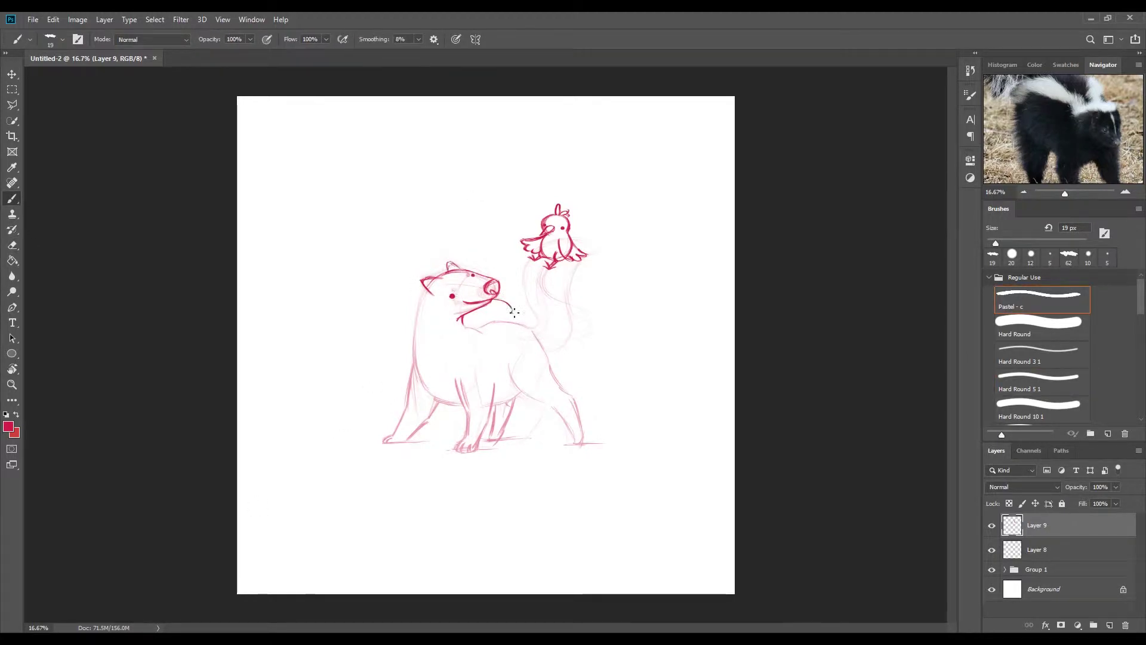
key(ctrl+z)
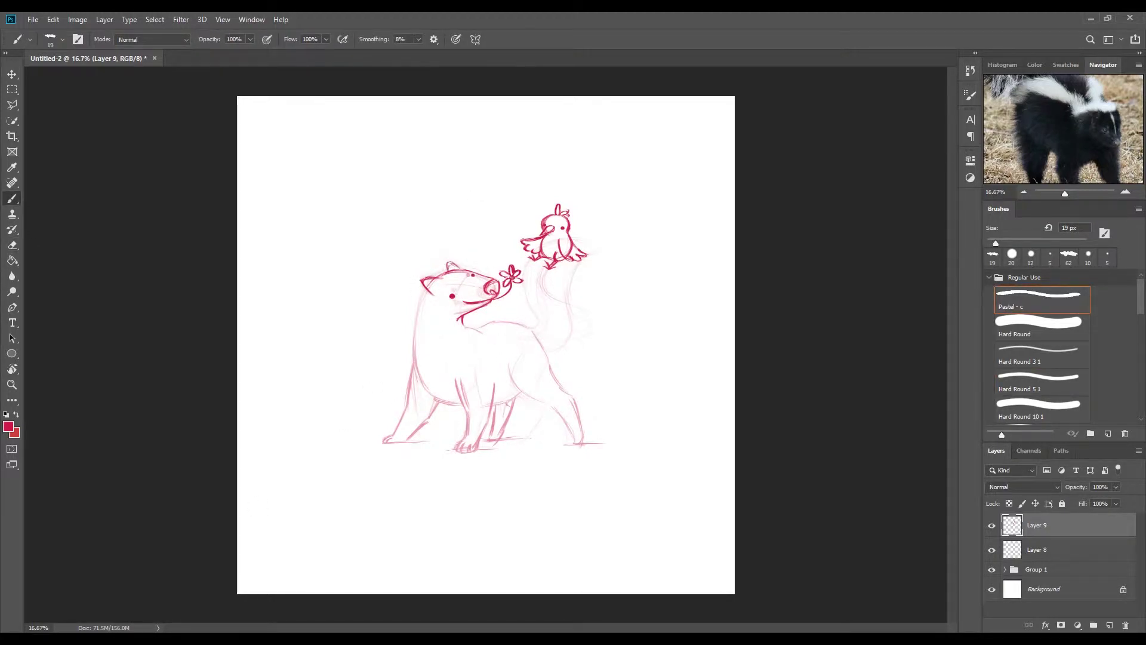
- On a fresh layer, redraw the head outline, chest, eye, snout, mouth and neck curve
click(992, 525)
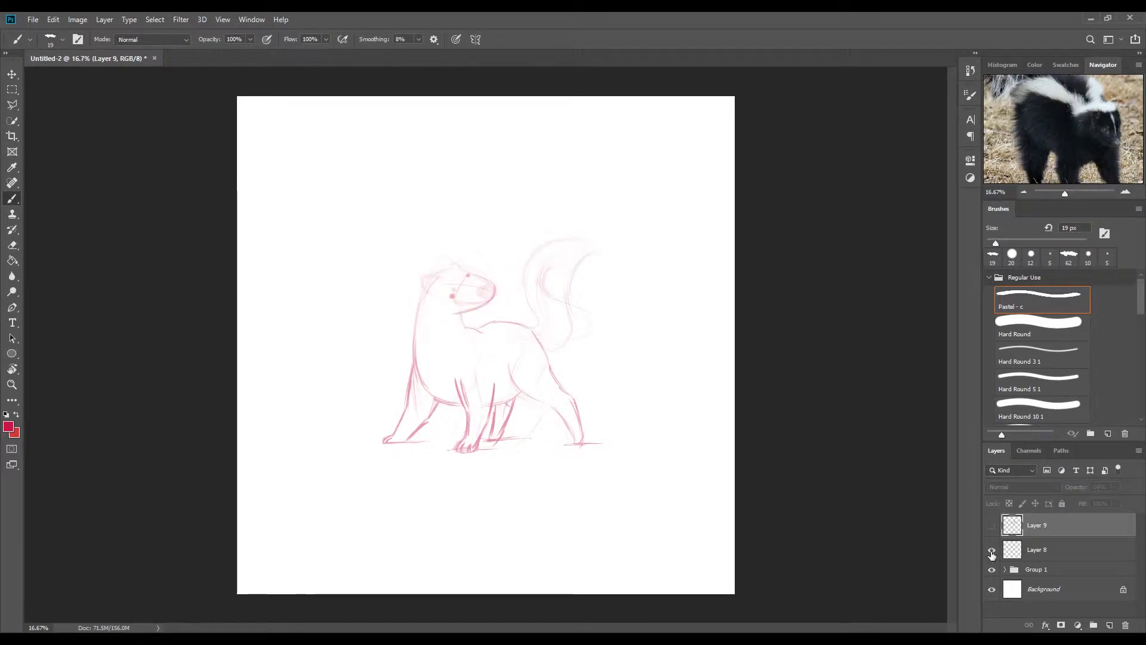
click(992, 549)
click(1110, 625)
drag(420, 295, 414, 353)
mouse_move(461, 316)
mouse_down()
mouse_move(492, 284)
mouse_move(465, 272)
mouse_move(466, 286)
mouse_up()
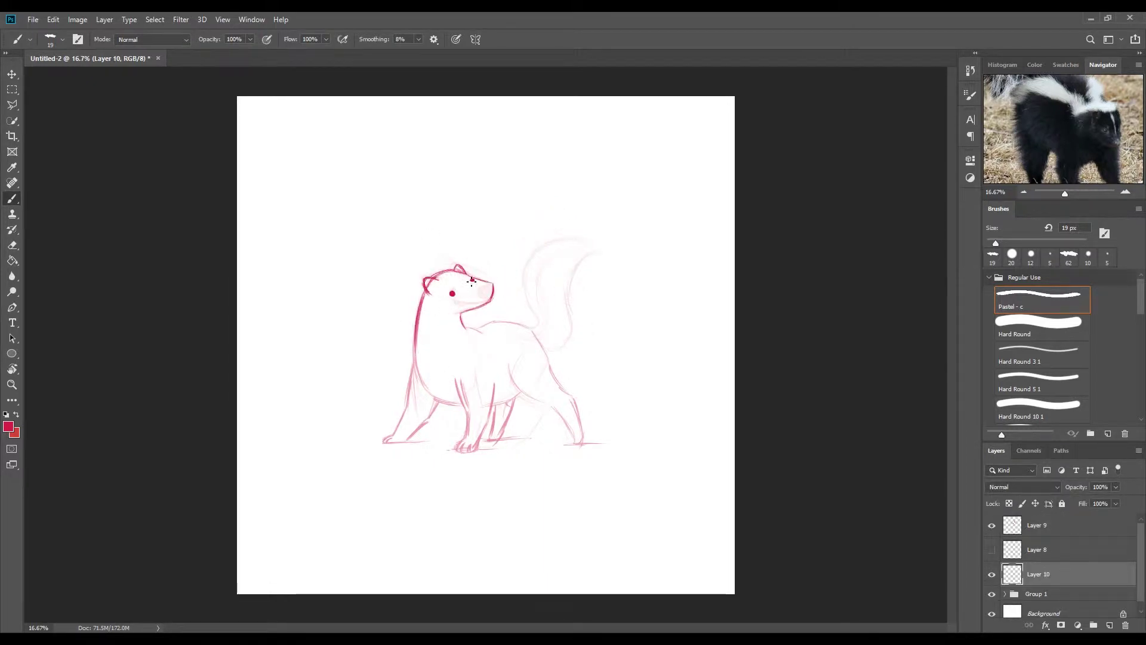
click(451, 291)
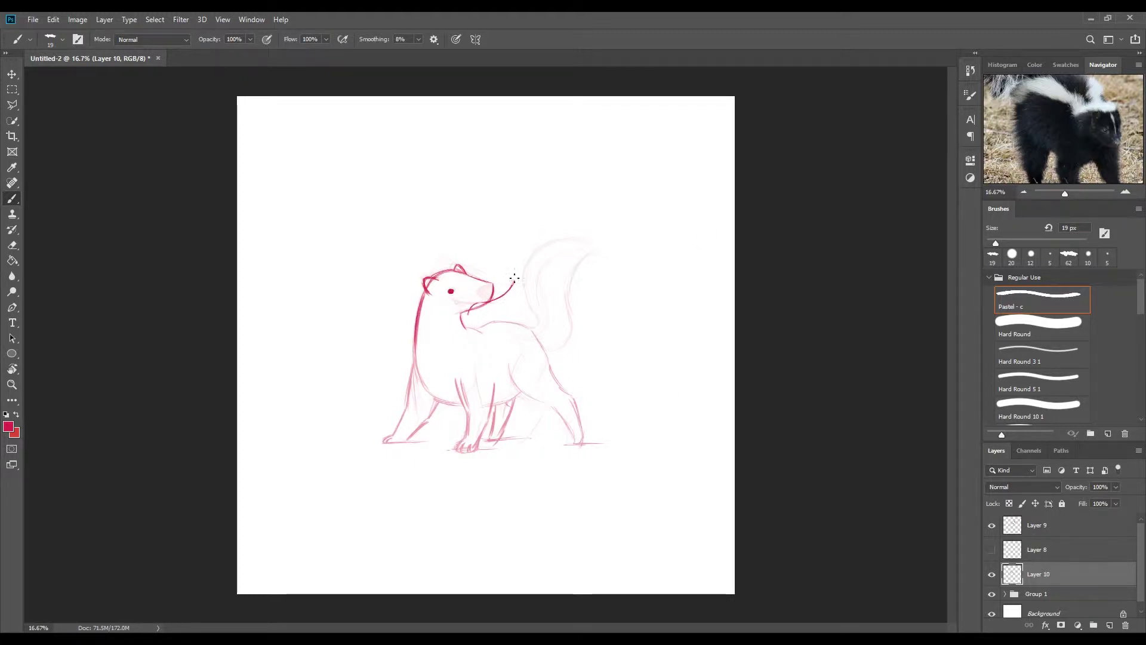
mouse_move(467, 306)
mouse_down()
mouse_move(472, 319)
mouse_move(502, 298)
mouse_move(487, 323)
mouse_move(471, 310)
mouse_move(528, 296)
mouse_up()
key(e)
key(b)
drag(576, 268, 571, 305)
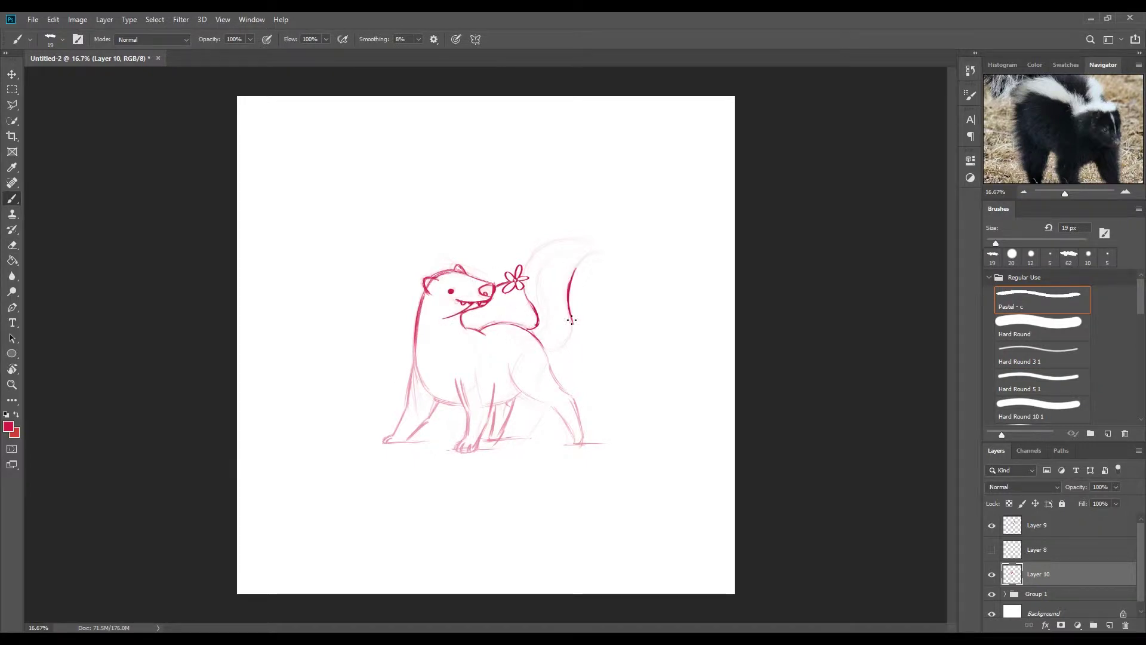
- Move the bird sketch onto the top of the animal's head
click(1039, 524)
key(v)
drag(678, 367, 584, 388)
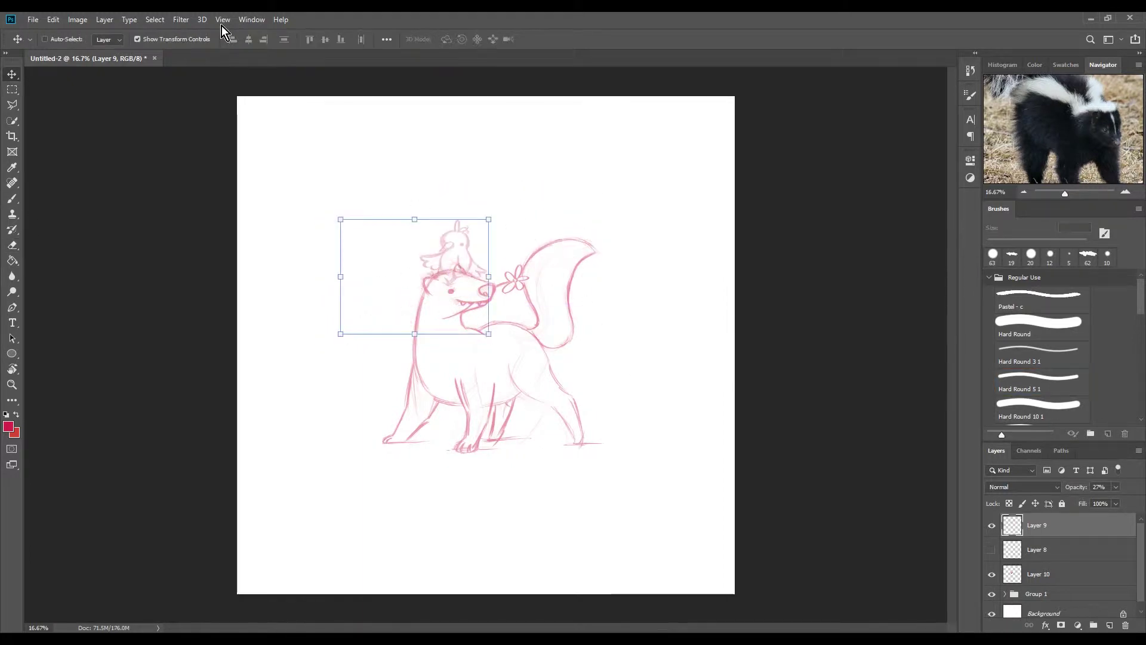
drag(443, 340, 538, 339)
- Draw a flower beside the head and extend the mouth, then group and fade the refined sketch
key(b)
click(1109, 625)
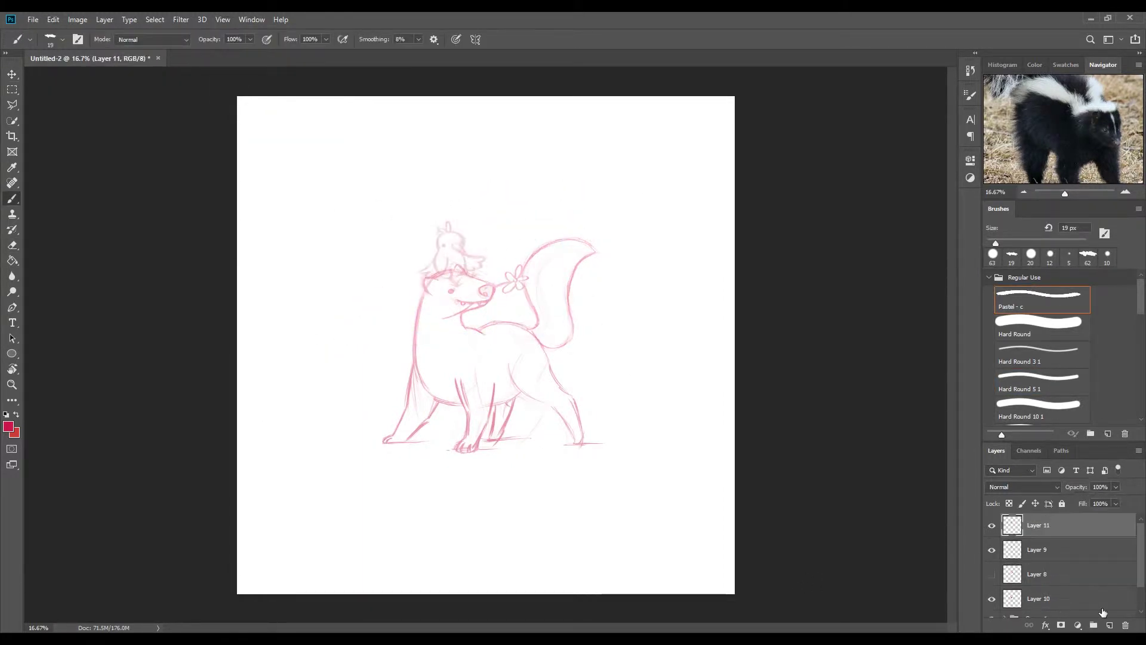
drag(445, 313, 473, 304)
drag(495, 276, 489, 269)
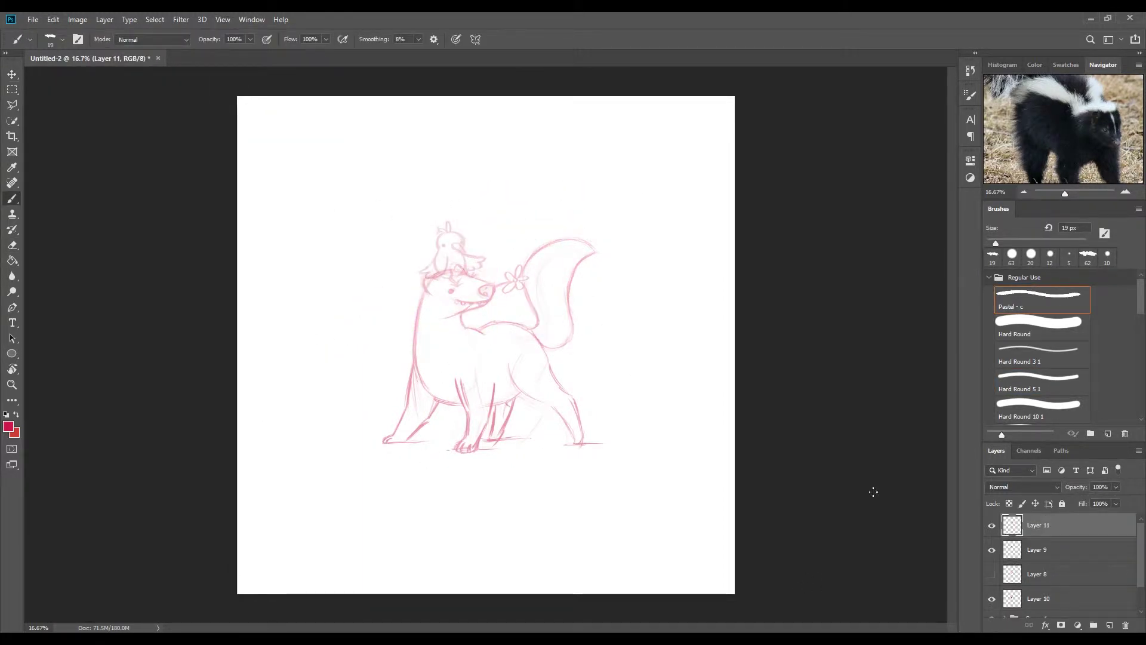
key(ctrl+g)
drag(1077, 487, 1057, 487)
click(1109, 625)
- Ink the chest, rear leg, mouth, jaw, back of the head and an ear tuft
drag(424, 293, 414, 354)
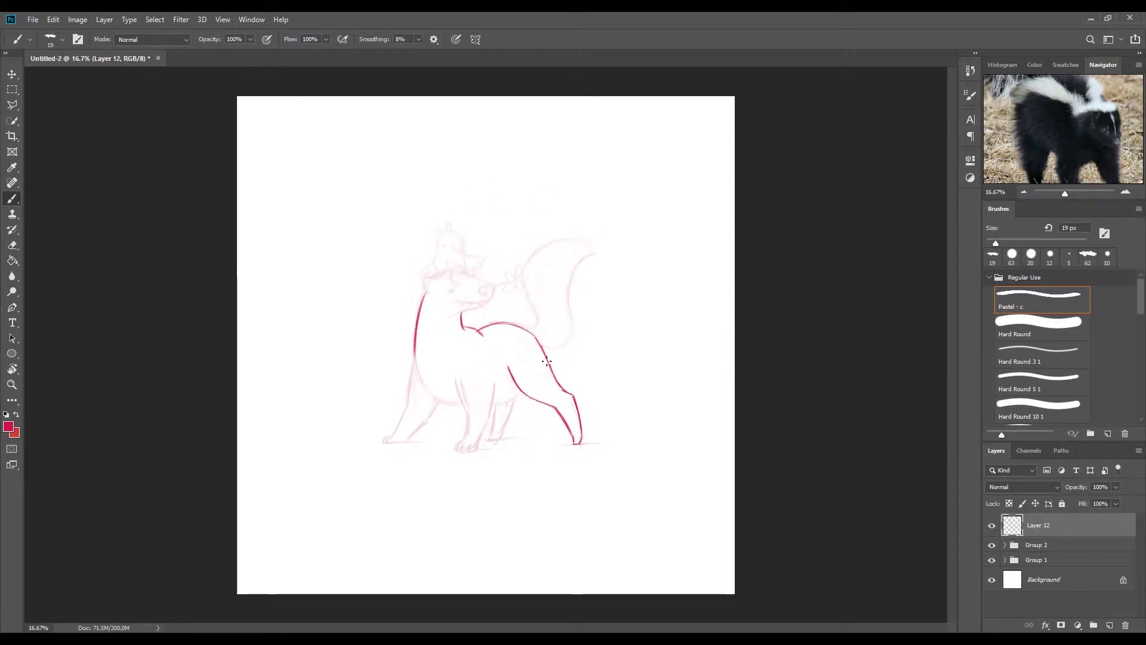
drag(439, 402, 384, 440)
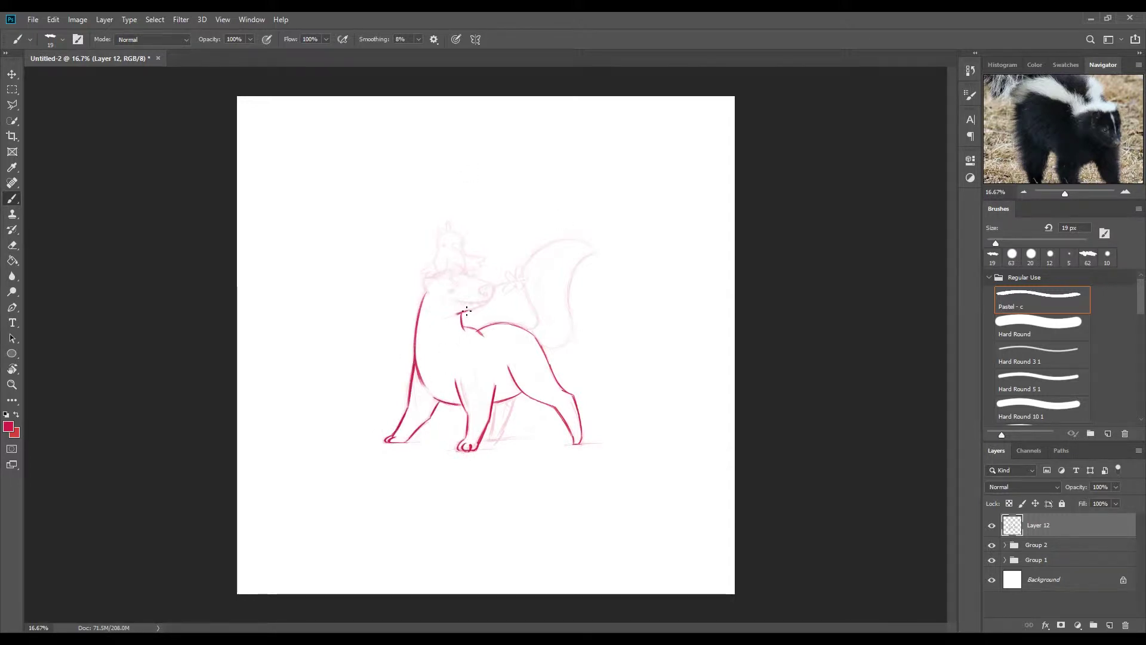
mouse_move(476, 302)
mouse_down()
mouse_move(486, 311)
mouse_move(464, 315)
mouse_up()
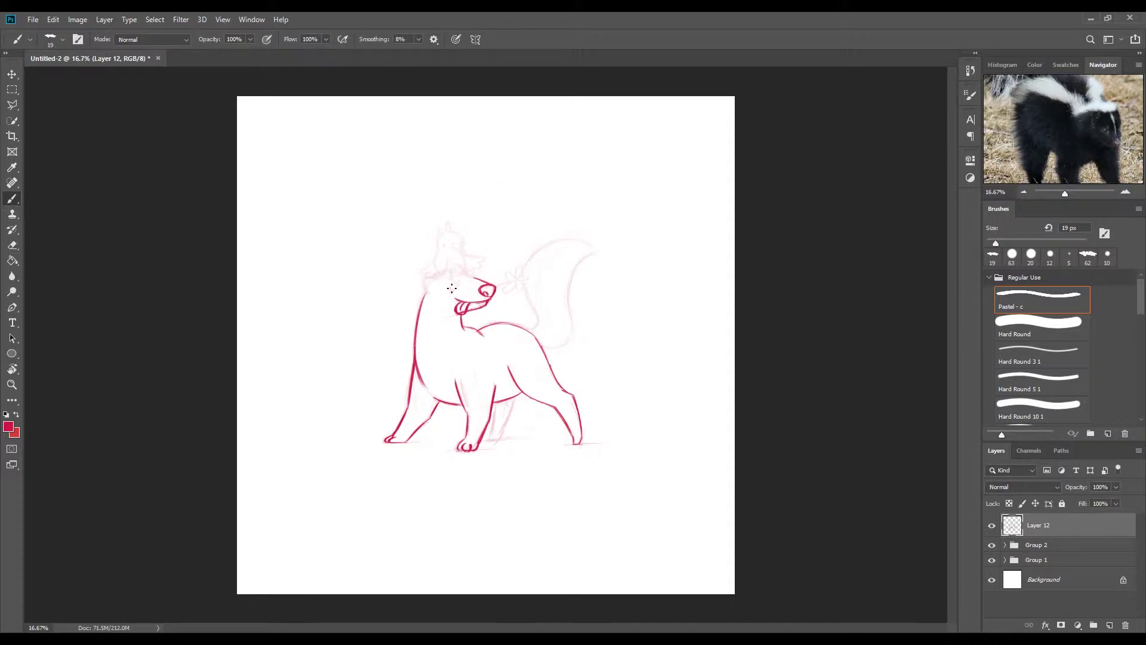
key(ctrl+plus)
drag(426, 348, 422, 377)
mouse_move(414, 348)
mouse_down()
mouse_move(418, 308)
mouse_move(434, 306)
mouse_move(460, 340)
mouse_up()
- Ink the bird's eye and beak, then add hair tufts with a smaller brush
click(421, 327)
mouse_move(433, 376)
mouse_down()
mouse_move(445, 387)
mouse_move(450, 377)
mouse_up()
key(bracketleft)
key(bracketleft)
key(bracketleft)
key(bracketleft)
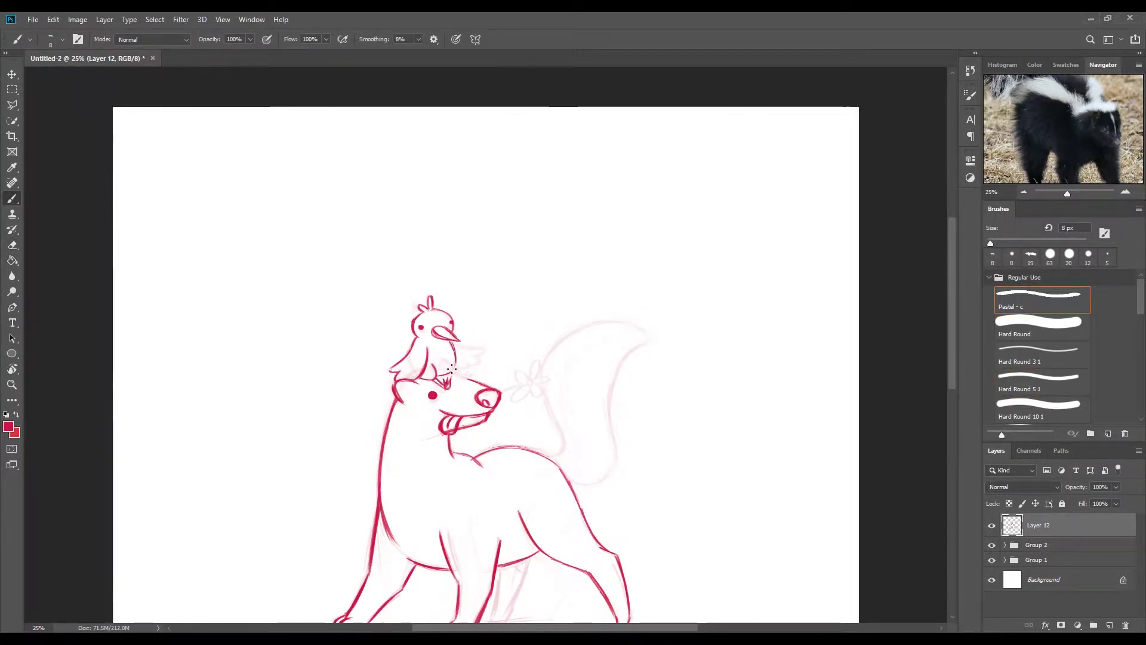
mouse_move(449, 381)
mouse_down()
mouse_move(472, 371)
mouse_move(475, 352)
mouse_move(456, 359)
mouse_up()
- On new layers, ink the legs and fluffy tail outline with a larger brush, then paint a light pink body fill
key(ctrl+shift+alt+n)
key(bracketright)
key(bracketright)
scroll(562, 418, down, 2)
scroll(563, 418, down, 2)
key(bracketright)
drag(528, 411, 508, 472)
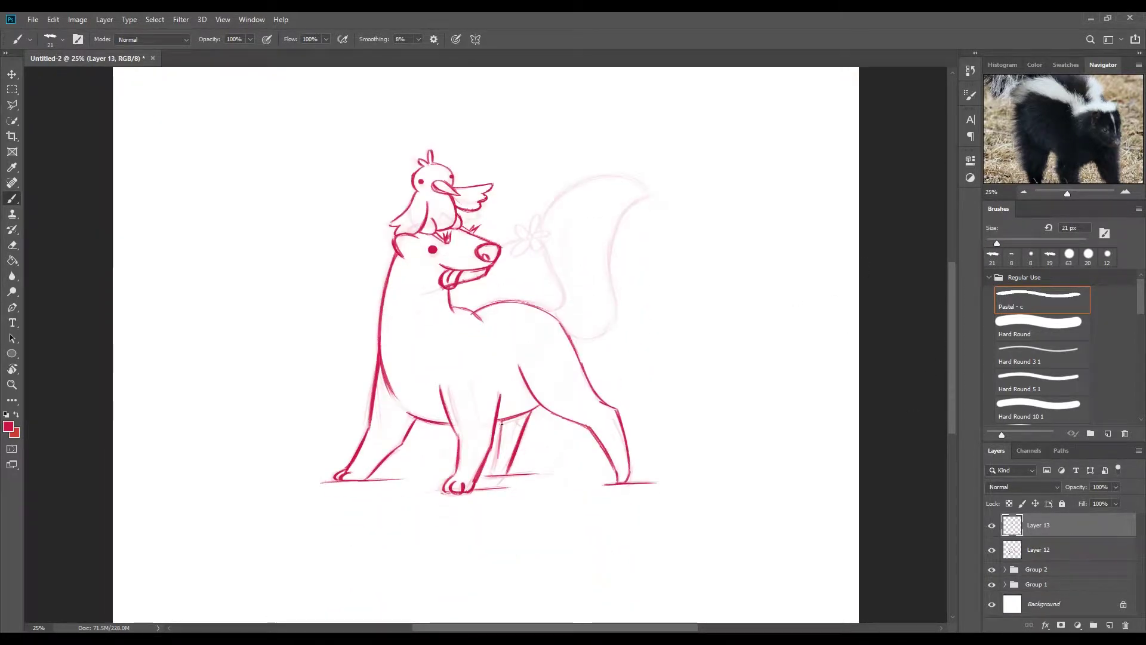
key(ctrl+shift+alt+n)
mouse_move(549, 275)
mouse_down()
mouse_move(649, 179)
mouse_move(561, 317)
mouse_move(657, 192)
mouse_up()
key(ctrl+shift+alt+n)
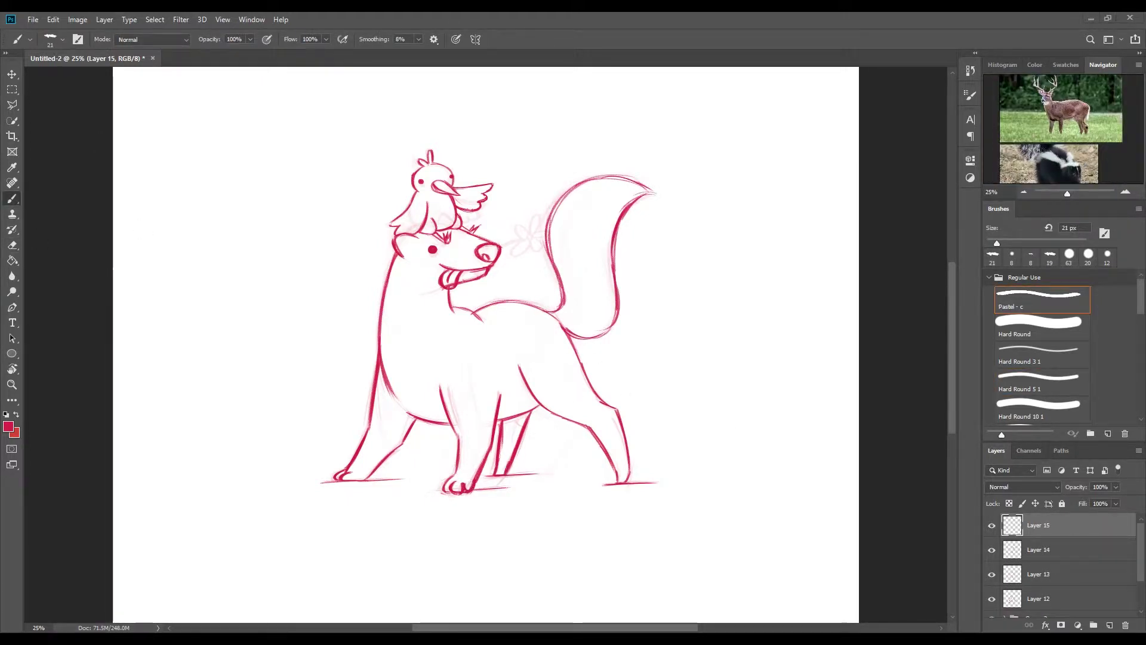
mouse_move(394, 290)
mouse_down()
mouse_move(418, 399)
mouse_move(427, 245)
mouse_move(582, 254)
mouse_up()
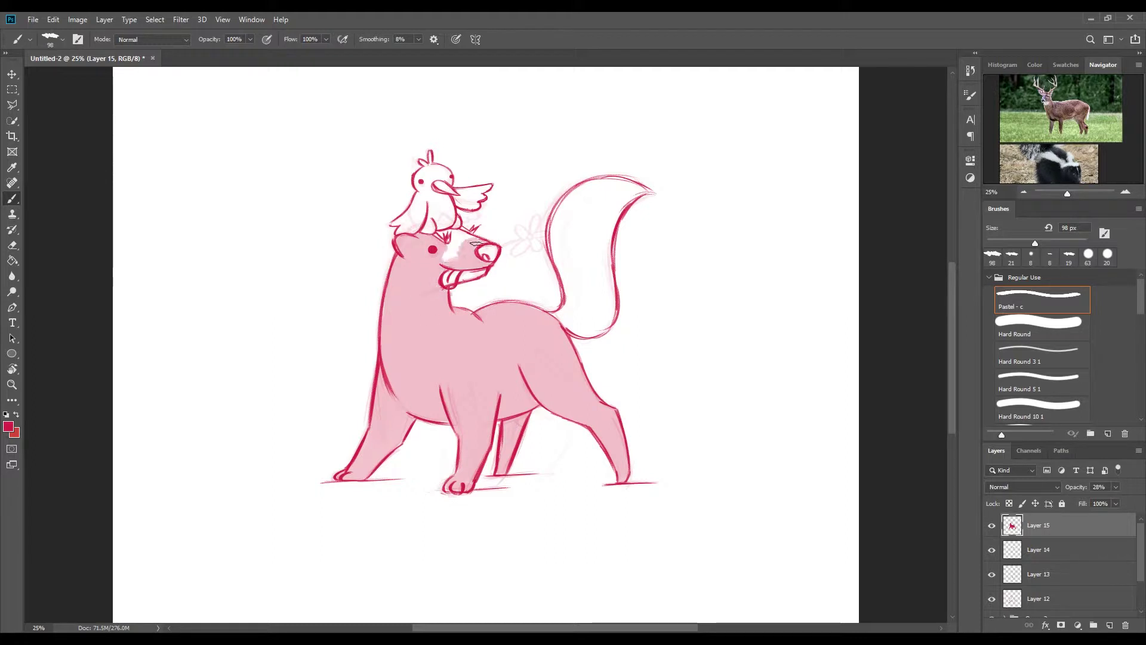
- On a new layer beneath the line art, paint white highlights along the neck, back and tail
click(8, 426)
click(875, 392)
key(ctrl+shift+alt+n)
drag(1053, 626, 1039, 621)
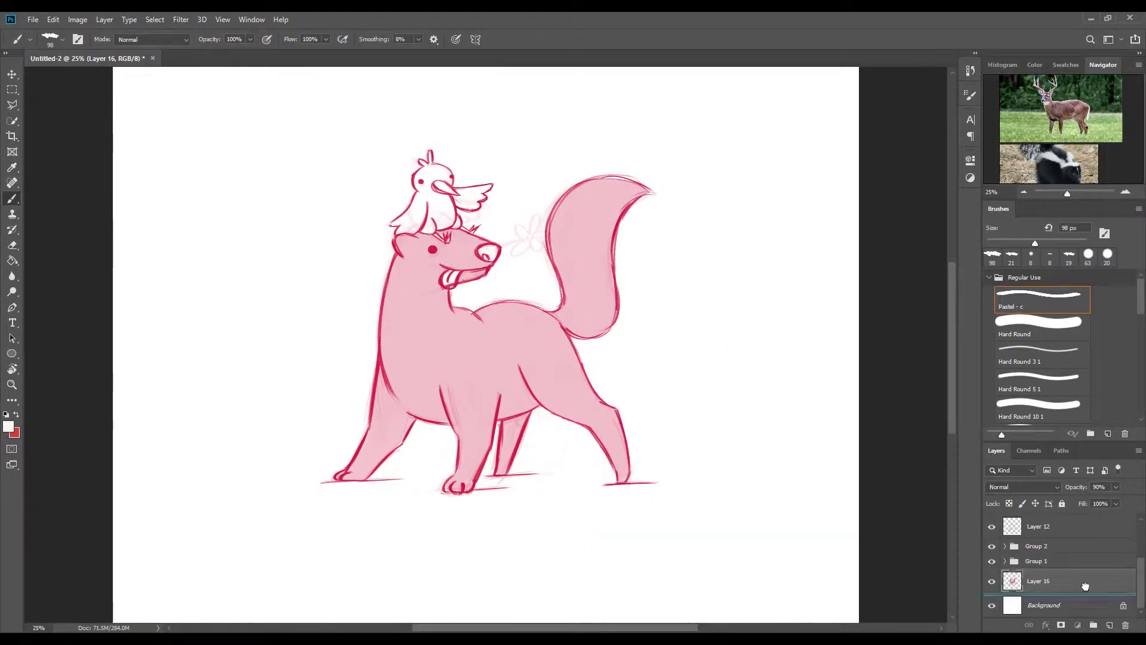
drag(394, 257, 389, 302)
drag(474, 317, 567, 340)
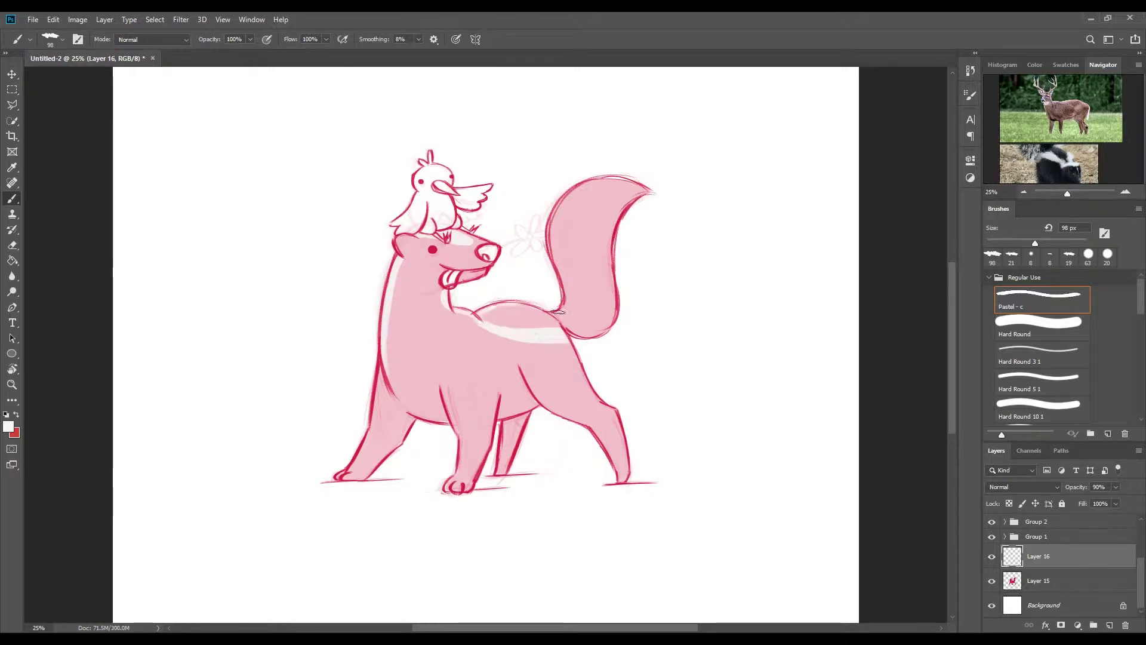
mouse_move(617, 260)
mouse_down()
mouse_move(594, 334)
mouse_move(522, 347)
mouse_up()
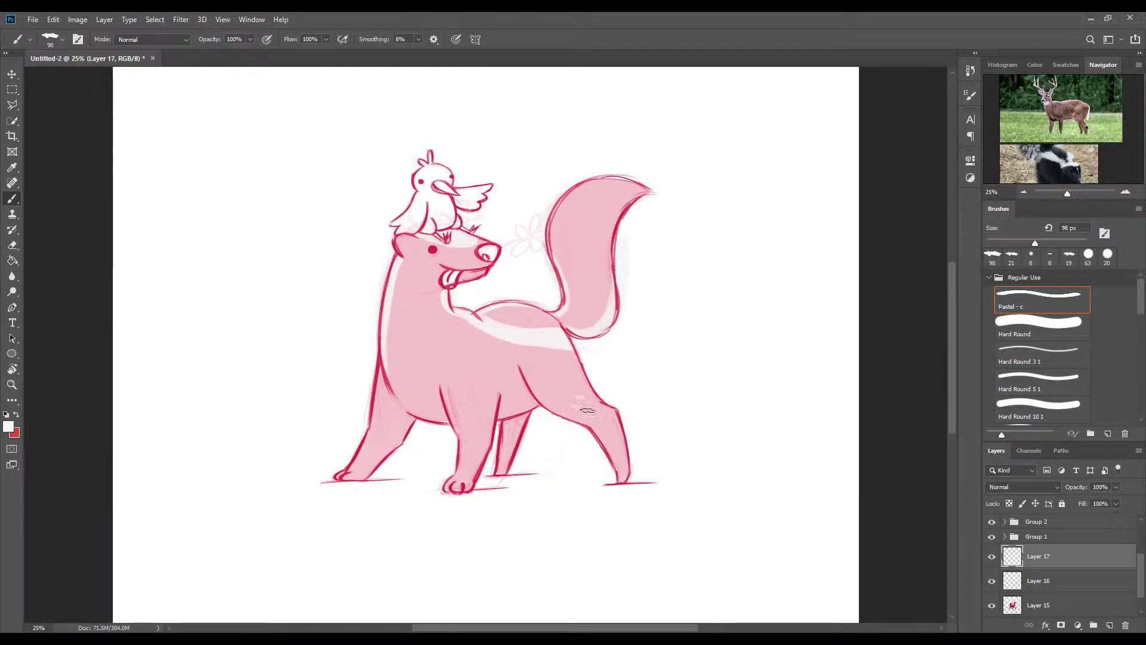
- Eyedrop the sketch pink and sketch two antlers with a side branch above the head
key(ctrl+shift+alt+n)
click(385, 358)
key(Return)
key(b)
drag(351, 132, 391, 233)
drag(453, 134, 449, 170)
mouse_move(380, 206)
mouse_down()
mouse_move(361, 147)
mouse_move(399, 117)
mouse_move(382, 81)
mouse_up()
mouse_move(359, 129)
mouse_down()
mouse_move(390, 234)
mouse_move(458, 142)
mouse_move(427, 219)
mouse_move(476, 174)
mouse_up()
- Dot small spots on the hind leg and close the chest patch outline
scroll(495, 96, up, 3)
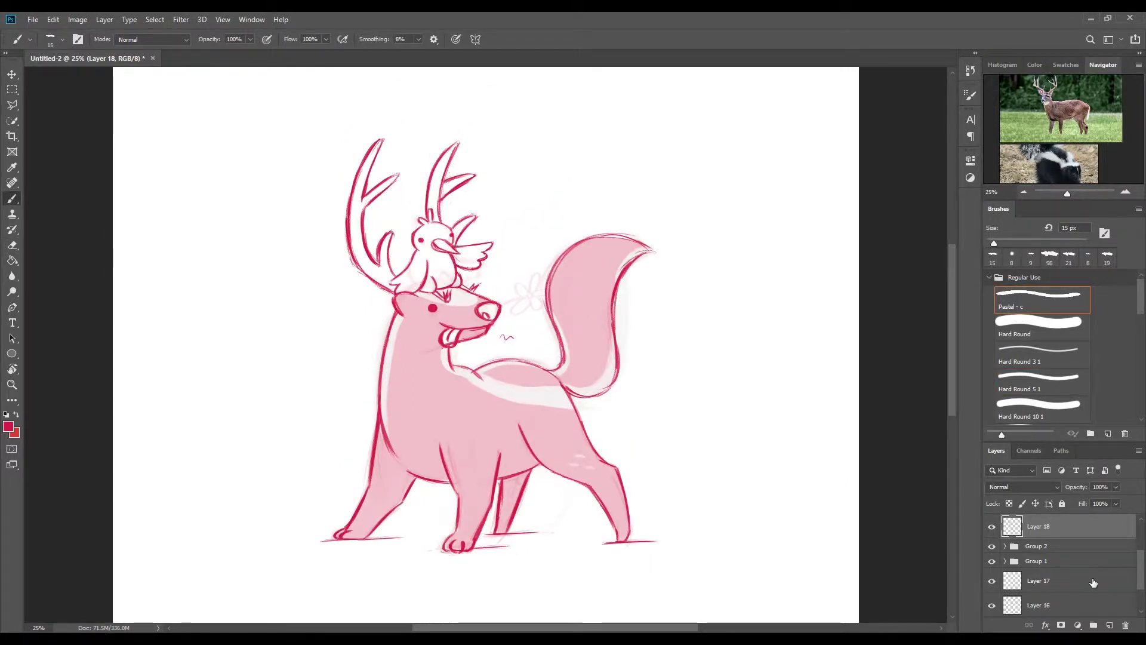
drag(576, 456, 582, 456)
drag(570, 464, 576, 465)
drag(587, 468, 593, 467)
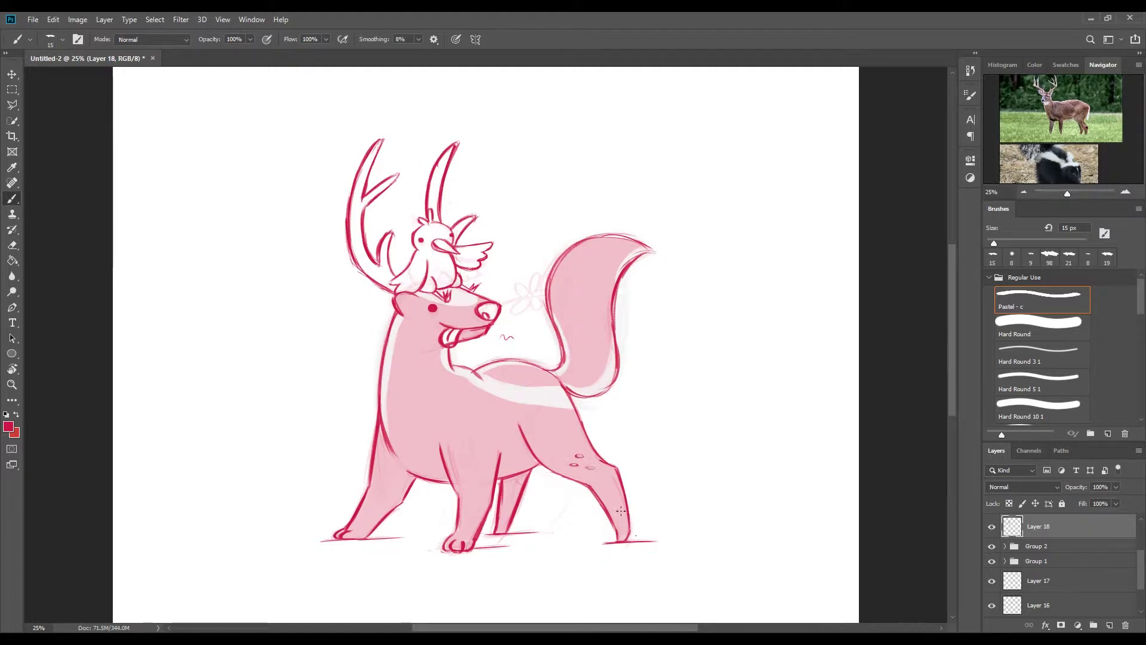
drag(418, 378, 423, 339)
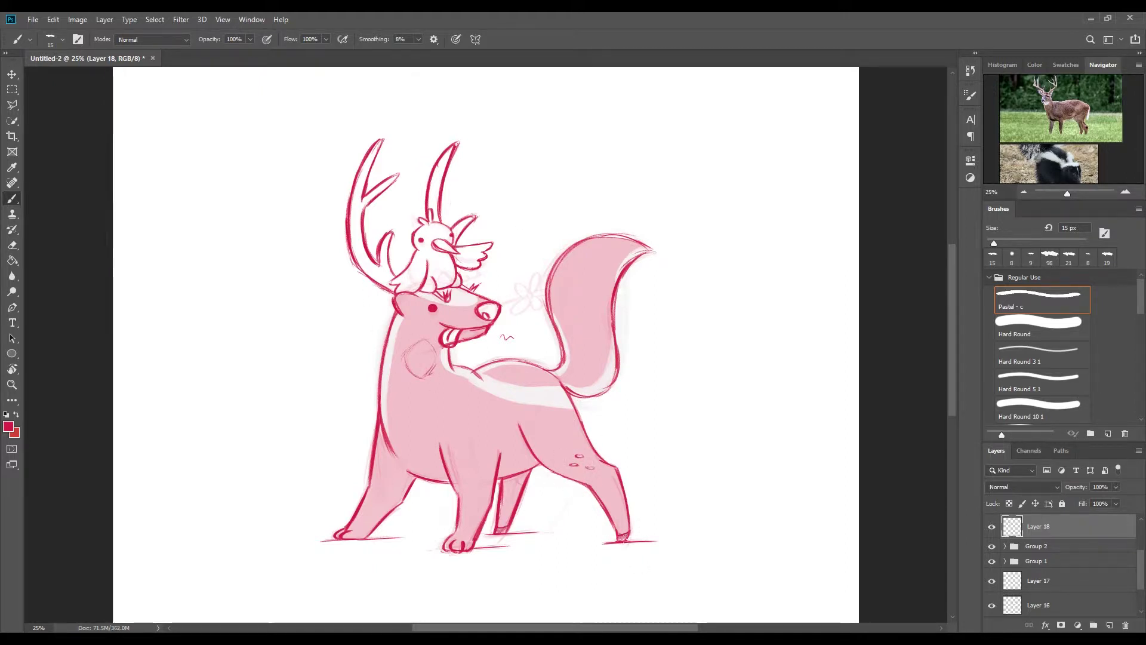
- On a new layer, paint white fur on the chest patch, back stripe and tail base
click(8, 427)
click(877, 388)
mouse_move(412, 349)
mouse_down()
mouse_move(427, 370)
mouse_move(543, 406)
mouse_up()
drag(456, 375, 477, 397)
drag(454, 346, 439, 385)
drag(565, 385, 609, 340)
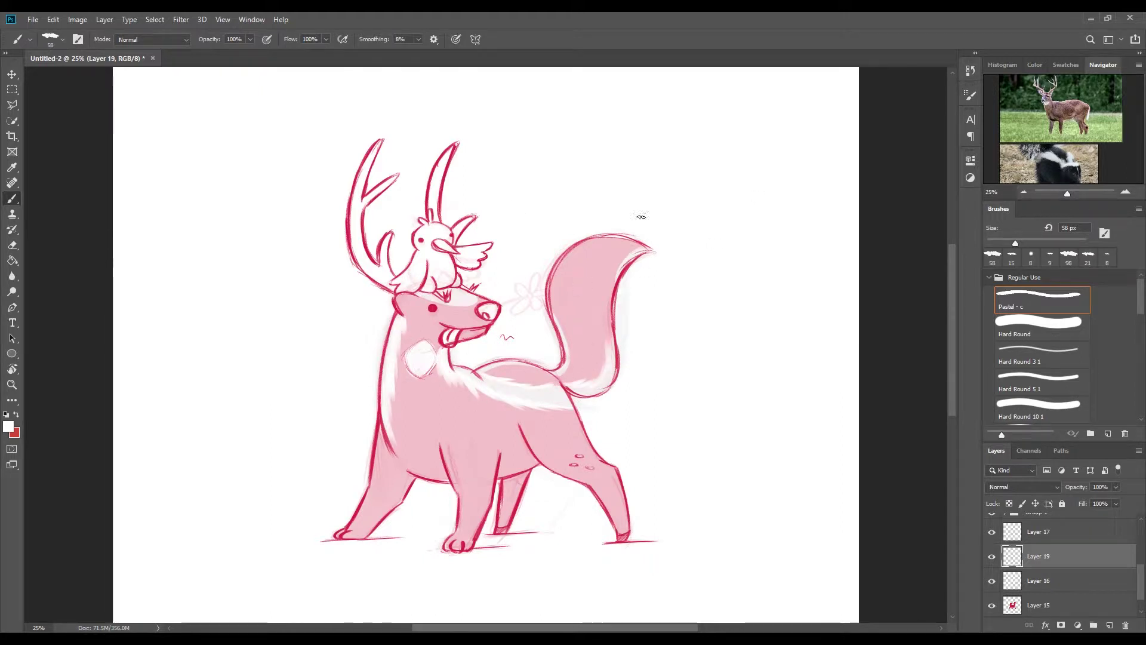
- Shade the left and right antlers pink on a new layer above the antler sketch
key(e)
ctrl+click(419, 359)
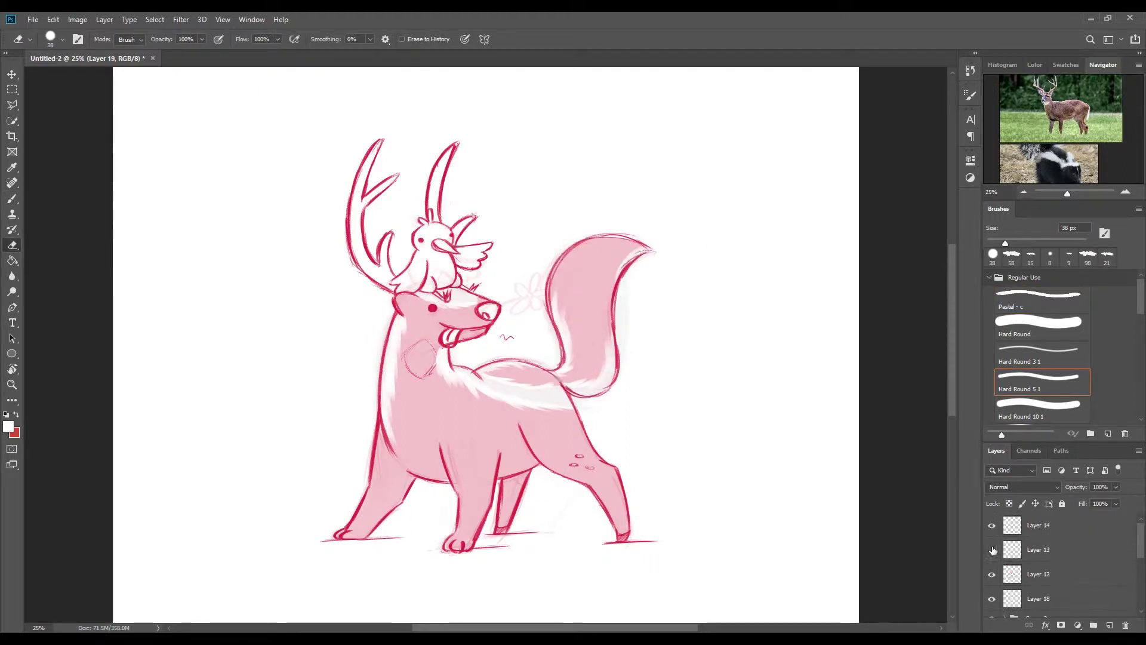
click(8, 426)
click(880, 392)
key(b)
drag(364, 147, 373, 277)
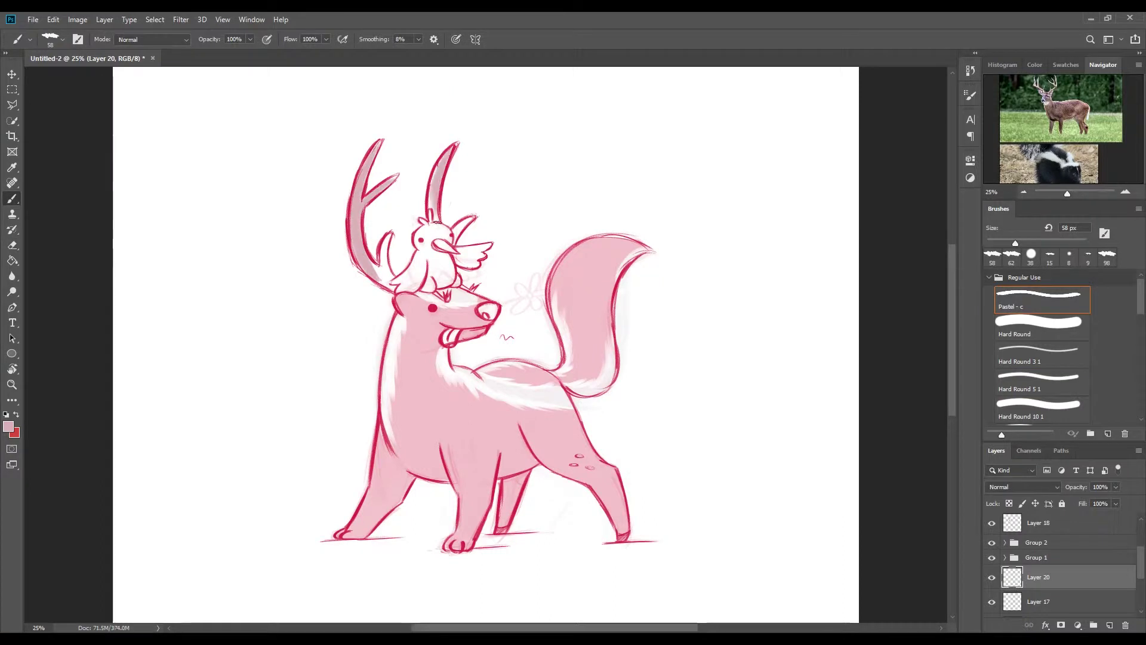
drag(445, 150, 435, 224)
- Group and fade the sketch layers, shift the drawing toward the page centre, and add an empty layer
key(v)
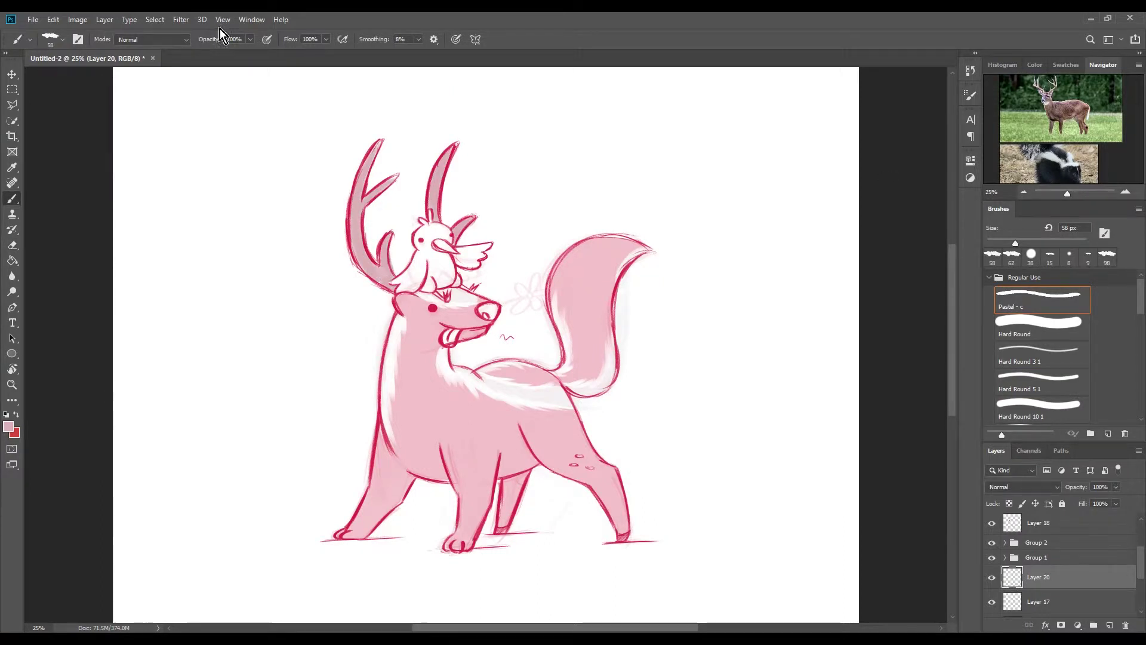
key(ctrl+minus)
key(ctrl+g)
drag(525, 394, 540, 417)
click(1109, 625)
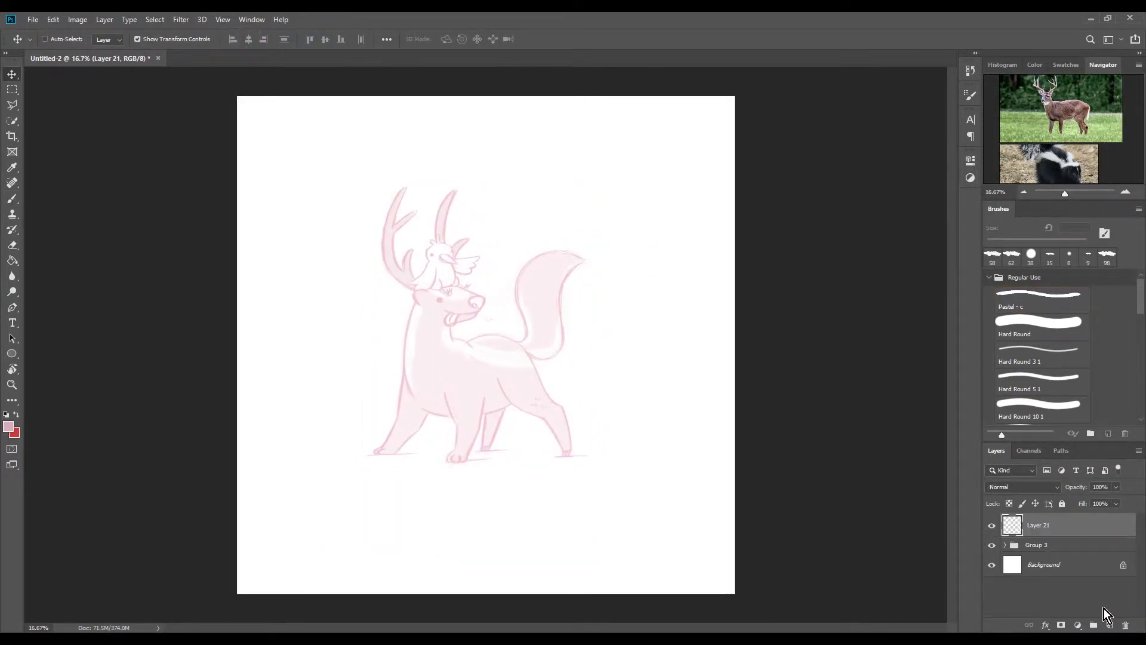
- Zoom in and choose a black hard brush, adjusting its size in the brush settings
key(ctrl+plus)
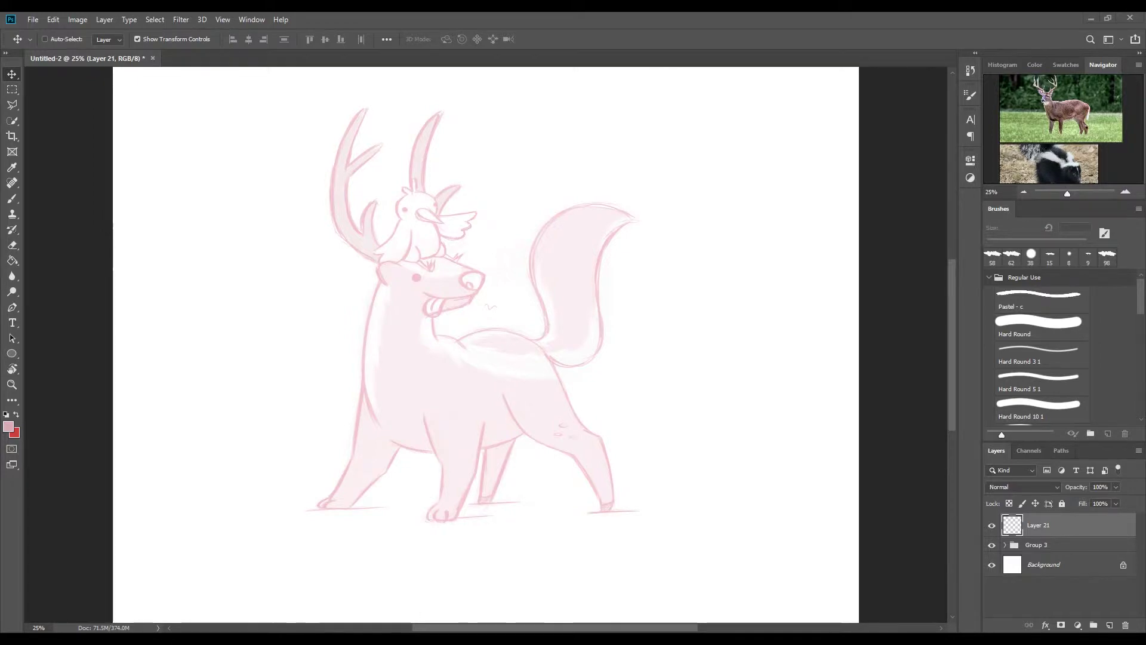
key(ctrl+plus)
key(b)
click(1039, 382)
key(F5)
drag(674, 292, 687, 459)
key(ctrl+z)
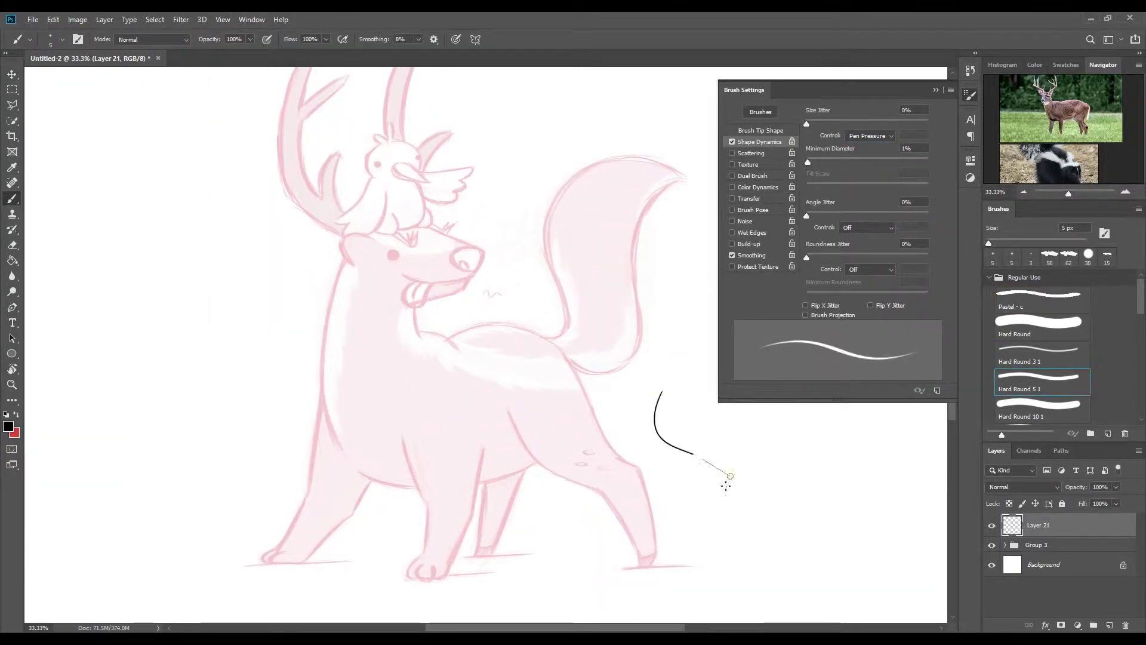
- Try out and undo test strokes, then zoom to actual pixel size
drag(793, 430, 764, 522)
drag(657, 466, 836, 508)
key(ctrl+z)
key(F5)
click(222, 19)
click(232, 153)
- Ink the deer's nose outline and nostril curl, discarding rough trial lines
drag(776, 263, 771, 268)
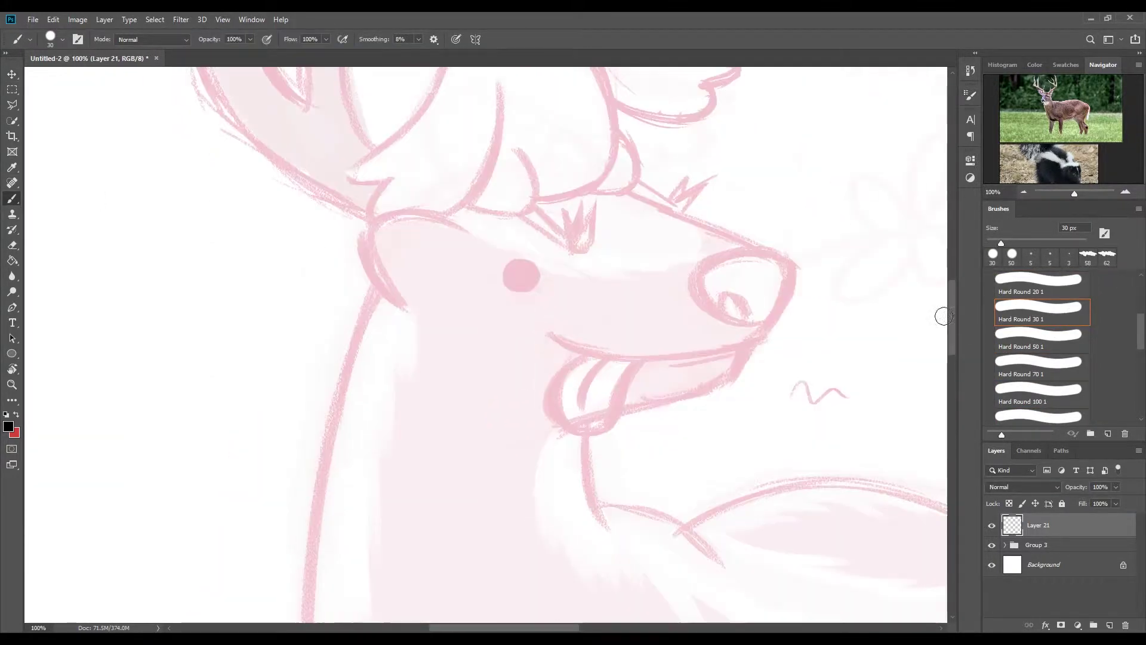
key(ctrl+z)
drag(717, 382, 808, 451)
key(ctrl+z)
key(ctrl+plus)
drag(603, 230, 794, 226)
drag(302, 340, 716, 358)
key(ctrl+z)
key(ctrl+z)
- Ink the mouth line under the snout and the chin curve, erasing an overshoot
mouse_move(304, 347)
mouse_down()
mouse_move(744, 334)
mouse_move(266, 330)
mouse_up()
drag(674, 376, 282, 561)
key(e)
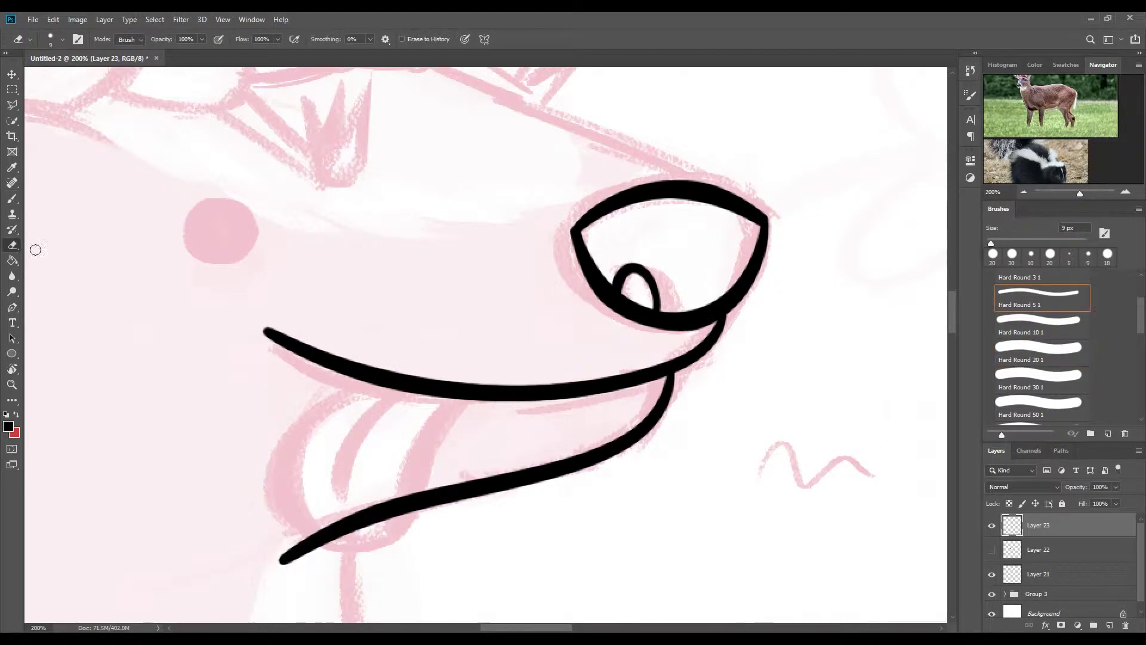
scroll(36, 250, down, 3)
drag(410, 257, 353, 328)
scroll(353, 327, up, 3)
- On a new layer, ink the tongue outline and its centre line, thinning the line's end
key(b)
scroll(486, 345, down, 2)
click(1109, 625)
mouse_move(359, 254)
mouse_down()
mouse_move(445, 270)
mouse_move(412, 332)
mouse_up()
key(e)
key(b)
drag(391, 263, 337, 376)
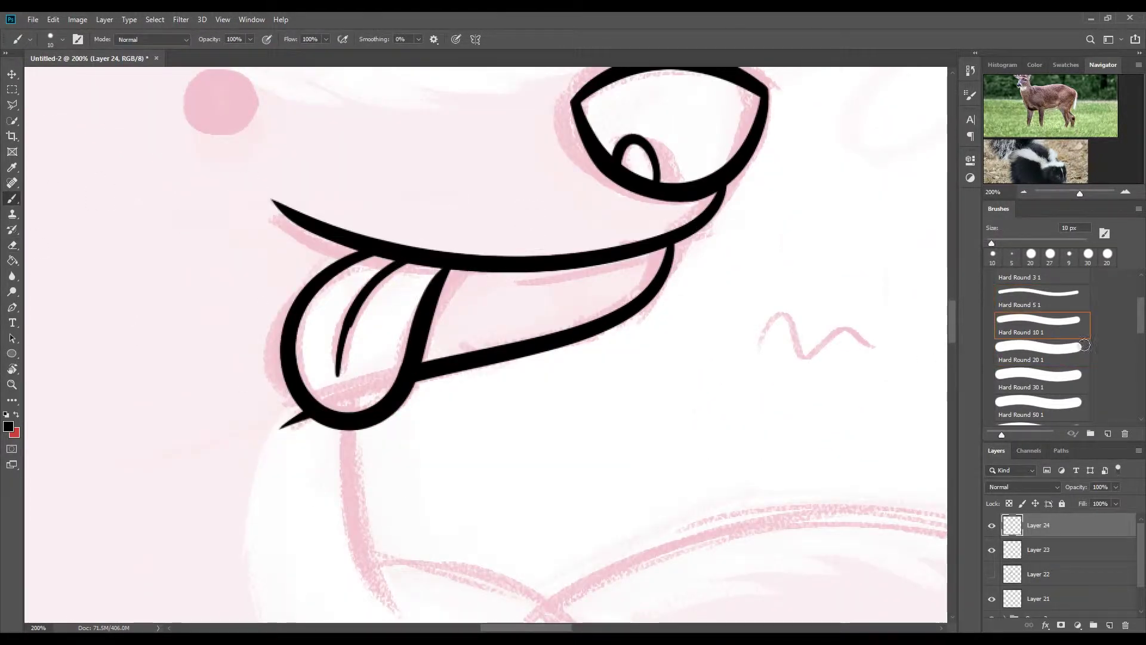
key(e)
drag(351, 327, 341, 361)
scroll(198, 241, up, 4)
- Fill in the black eye dot and extend the snout's top line
key(b)
drag(349, 289, 367, 308)
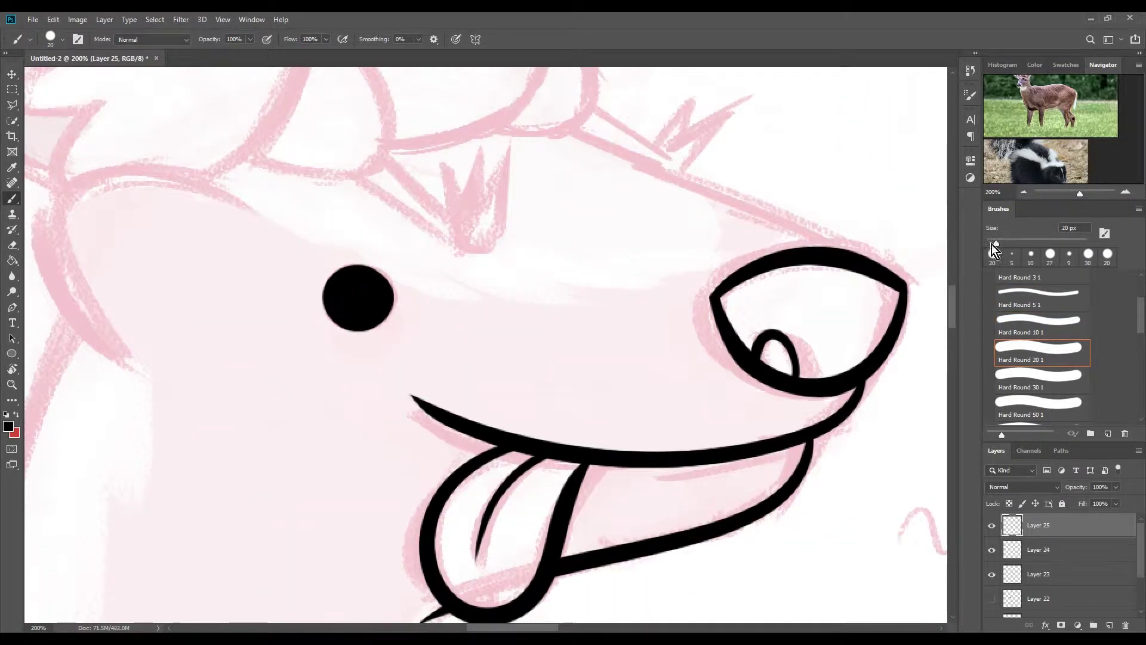
scroll(371, 299, up, 2)
scroll(370, 299, right, 5)
drag(597, 349, 623, 455)
scroll(622, 455, left, 10)
scroll(623, 455, up, 3)
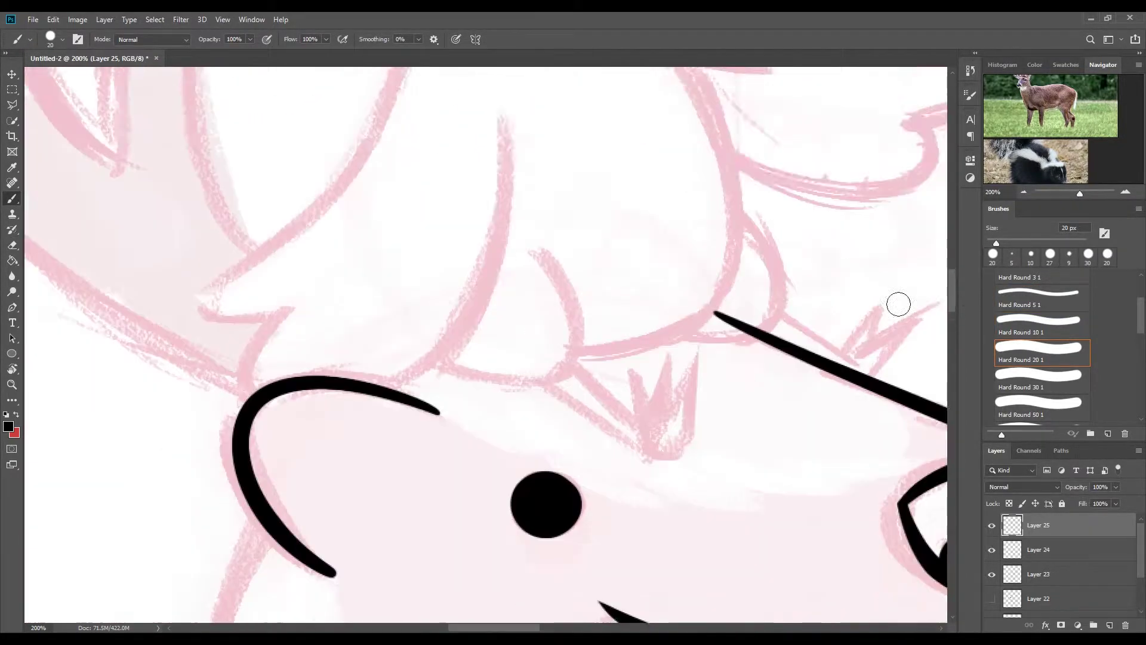
- Ink the head outline behind the eye and the antler's inner curve and upper branch
key(ctrl+minus)
key(ctrl+shift+alt+n)
drag(442, 333, 566, 476)
drag(405, 370, 440, 328)
key(ctrl+minus)
drag(414, 537, 491, 173)
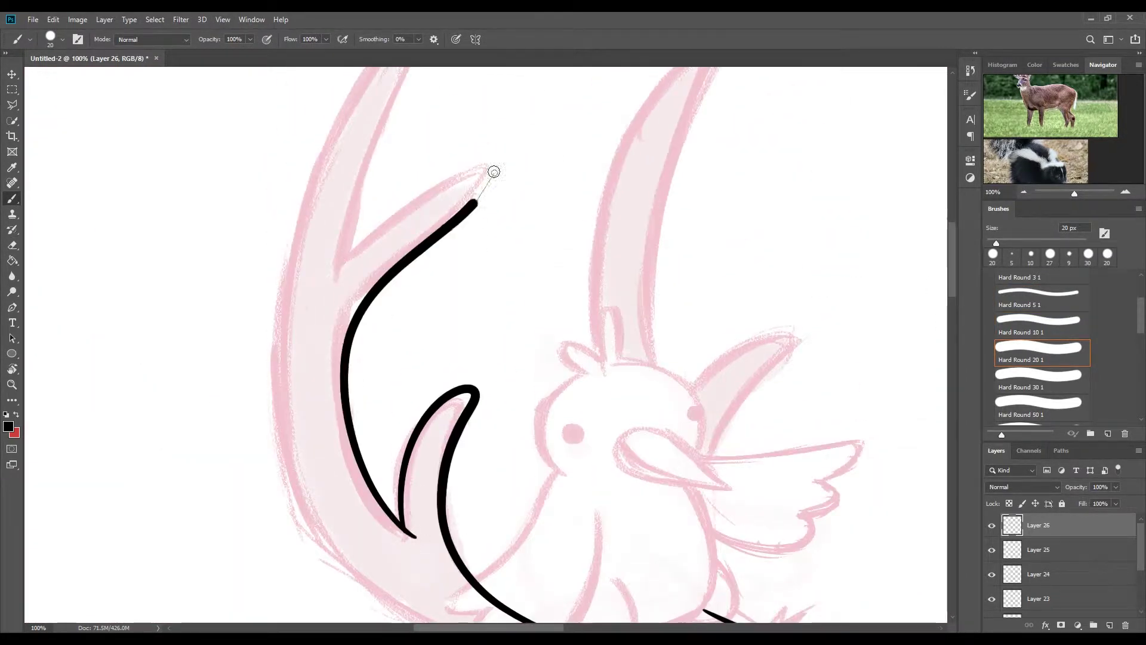
- Ink the left antler's outer edge to complete its outline
scroll(491, 174, up, 1)
drag(474, 307, 410, 153)
scroll(348, 321, left, 1)
drag(348, 322, 484, 576)
scroll(484, 418, down, 2)
scroll(418, 299, up, 3)
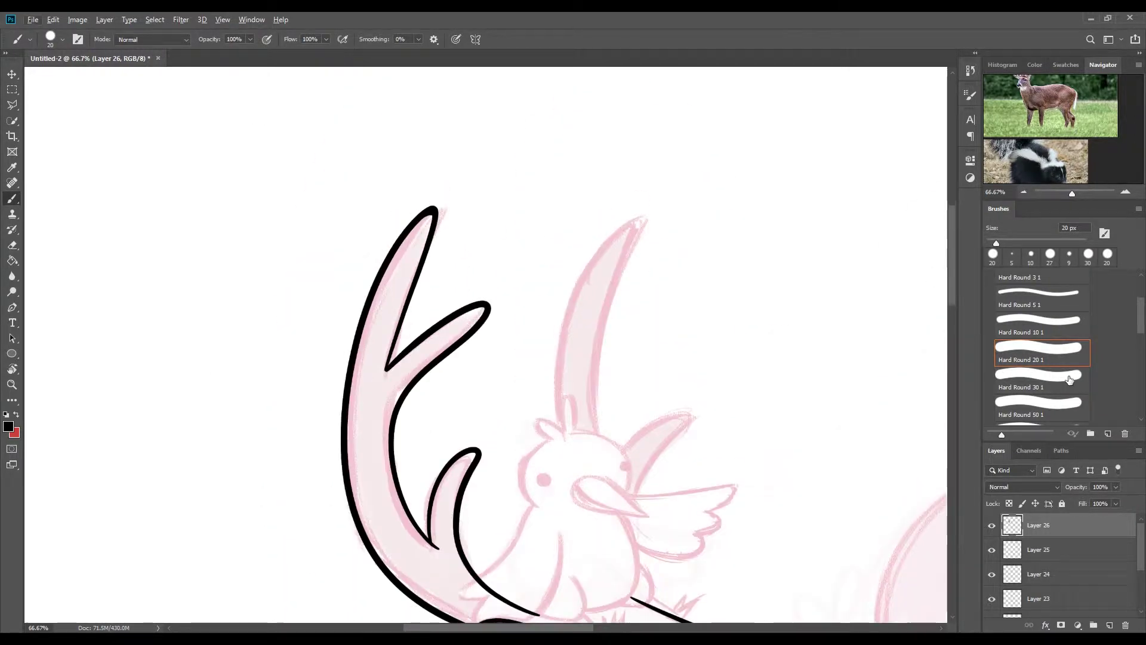
- Erase overlapping antler lines with a smaller eraser and extend the antler line toward the head
key(ctrl+plus)
key(e)
scroll(597, 299, down, 3)
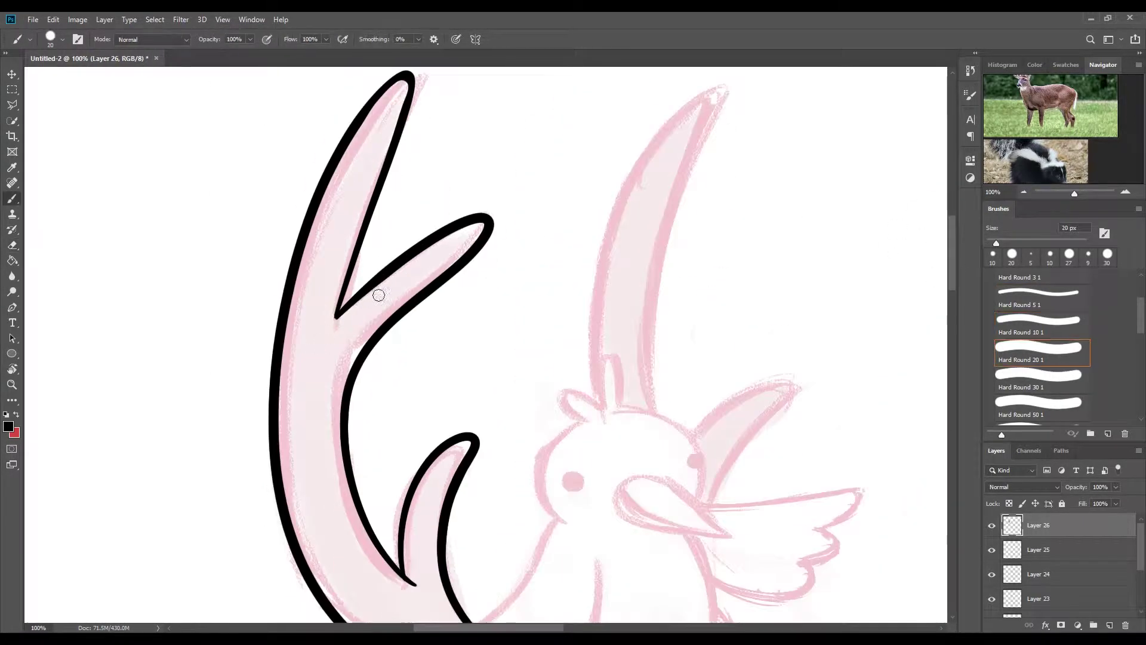
scroll(407, 237, down, 5)
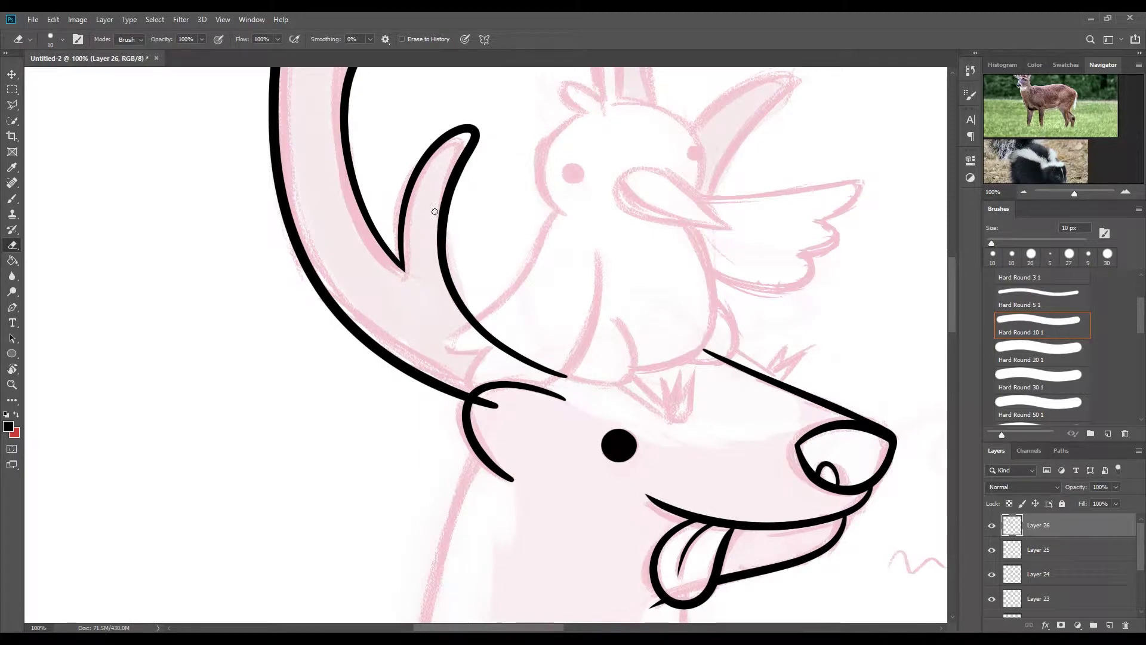
scroll(435, 211, down, 1)
drag(486, 389, 495, 394)
key(bracketleft)
key(b)
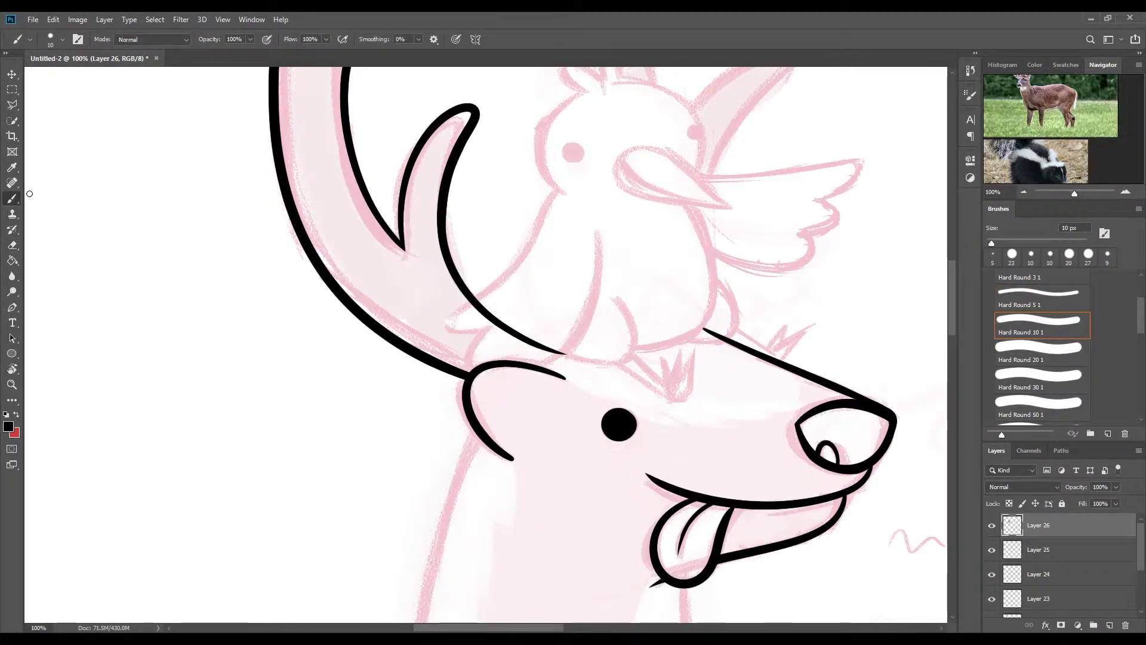
scroll(570, 296, down, 5)
scroll(570, 296, up, 5)
drag(459, 382, 484, 389)
- On a new layer with a larger brush, ink the bird's head arc and side
key(e)
key(b)
key(ctrl+shift+alt+n)
key(bracketright)
scroll(478, 334, up, 1)
drag(594, 254, 473, 282)
drag(585, 280, 520, 425)
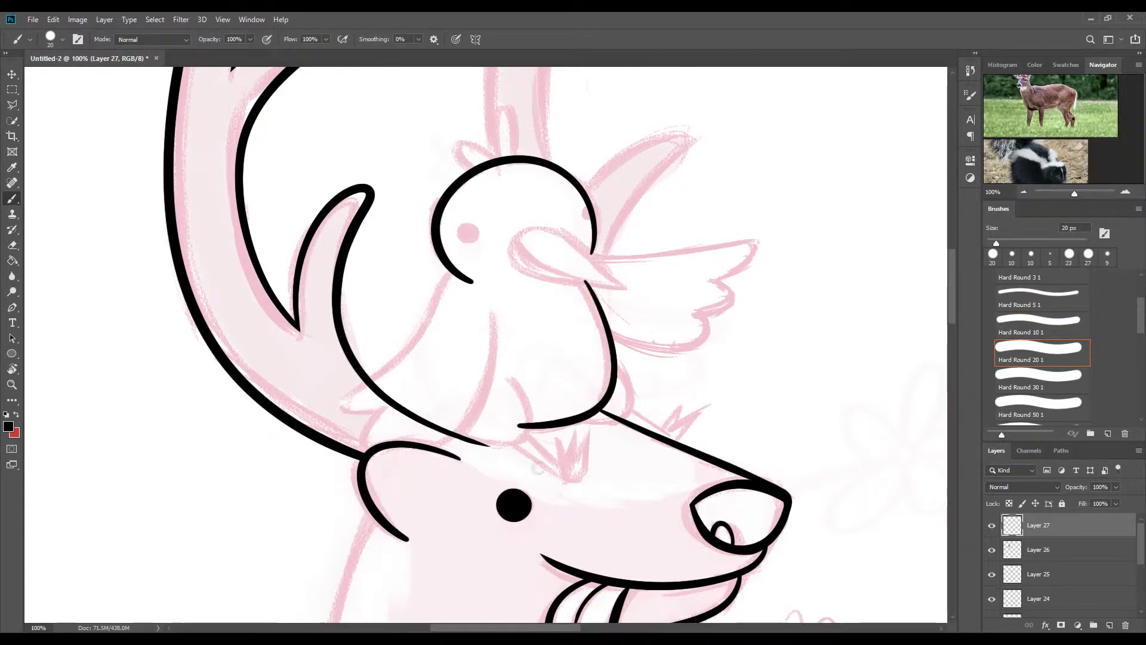
- Redraw the bird's bottom line and erase its overshoots
key(ctrl+z)
drag(513, 374, 465, 442)
key(e)
key(bracketleft)
key(ctrl+plus)
scroll(920, 303, right, 3)
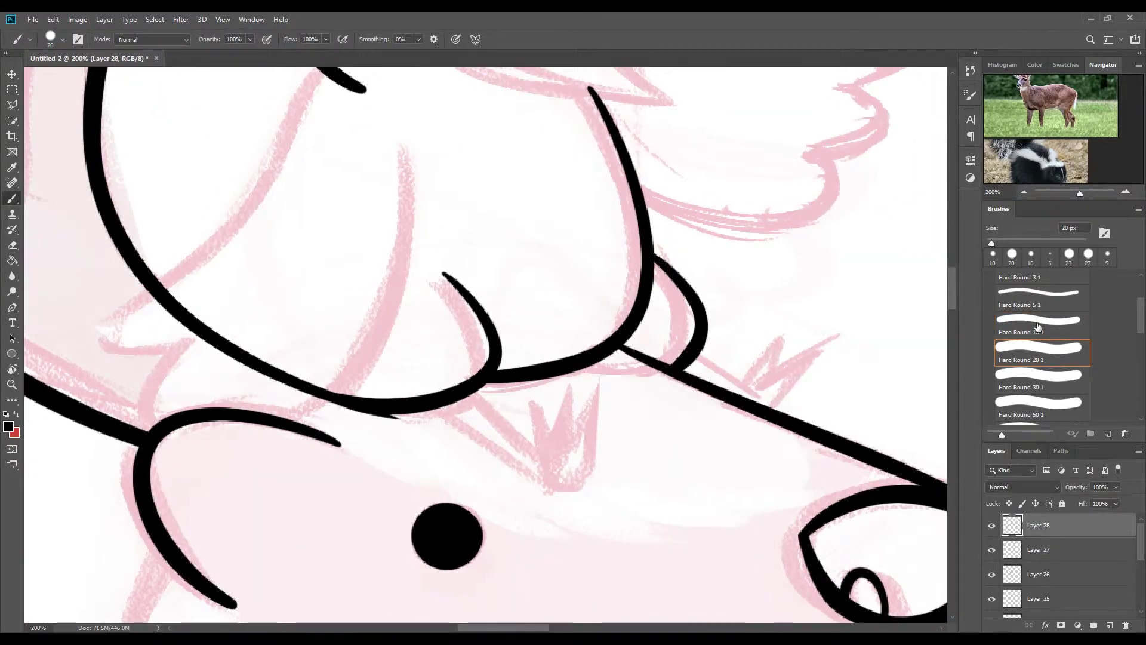
scroll(441, 254, up, 5)
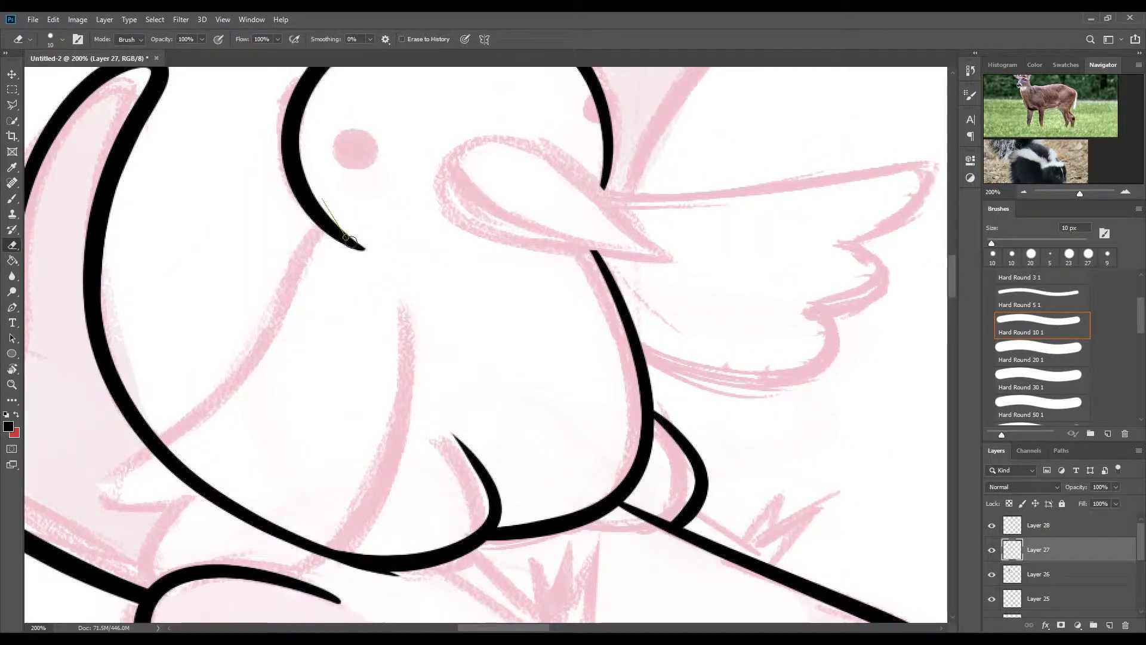
- On a new layer, ink the bird's beak outline and the line inside the beak
key(b)
key(ctrl+shift+alt+n)
scroll(478, 298, up, 3)
mouse_move(606, 331)
mouse_down()
mouse_move(681, 409)
mouse_move(619, 354)
mouse_up()
key(ctrl+z)
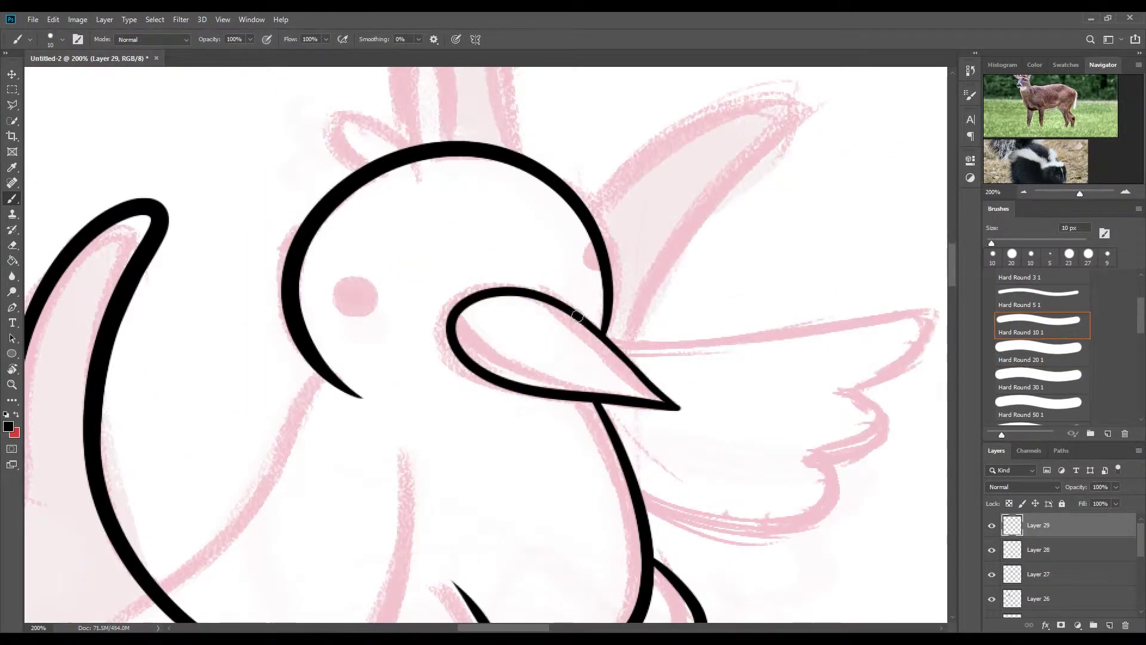
drag(460, 312, 665, 403)
key(e)
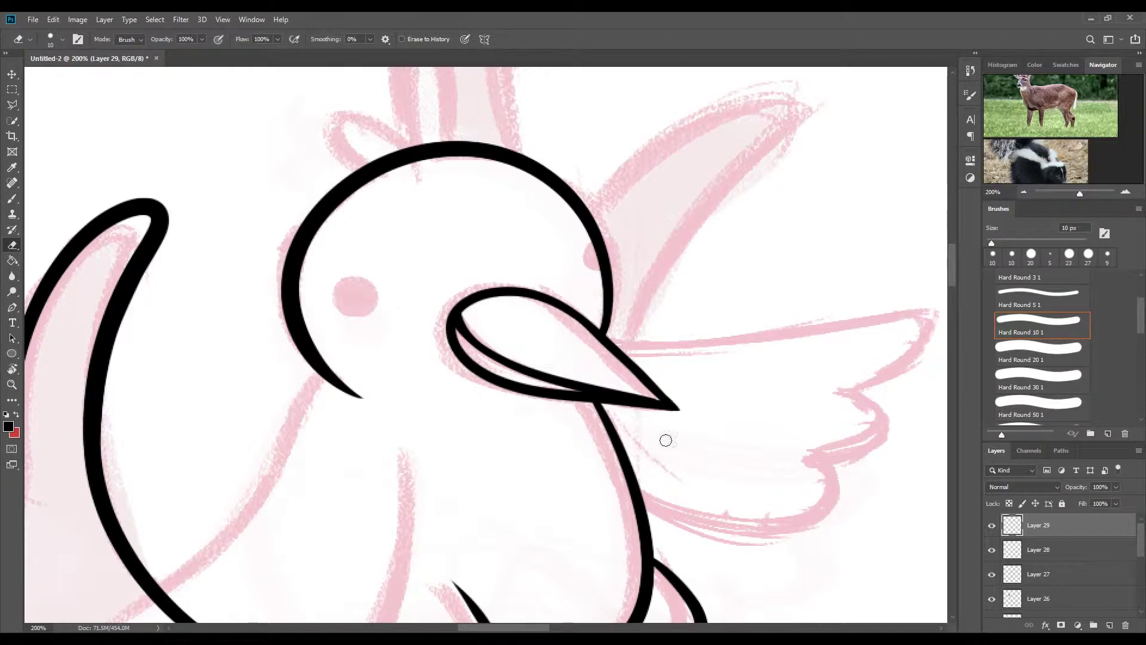
key(b)
- On a new layer, ink a three-toed foot with middle, left and right toes
key(ctrl+shift+alt+n)
scroll(422, 346, down, 5)
drag(475, 344, 564, 448)
drag(540, 351, 574, 345)
drag(567, 450, 611, 387)
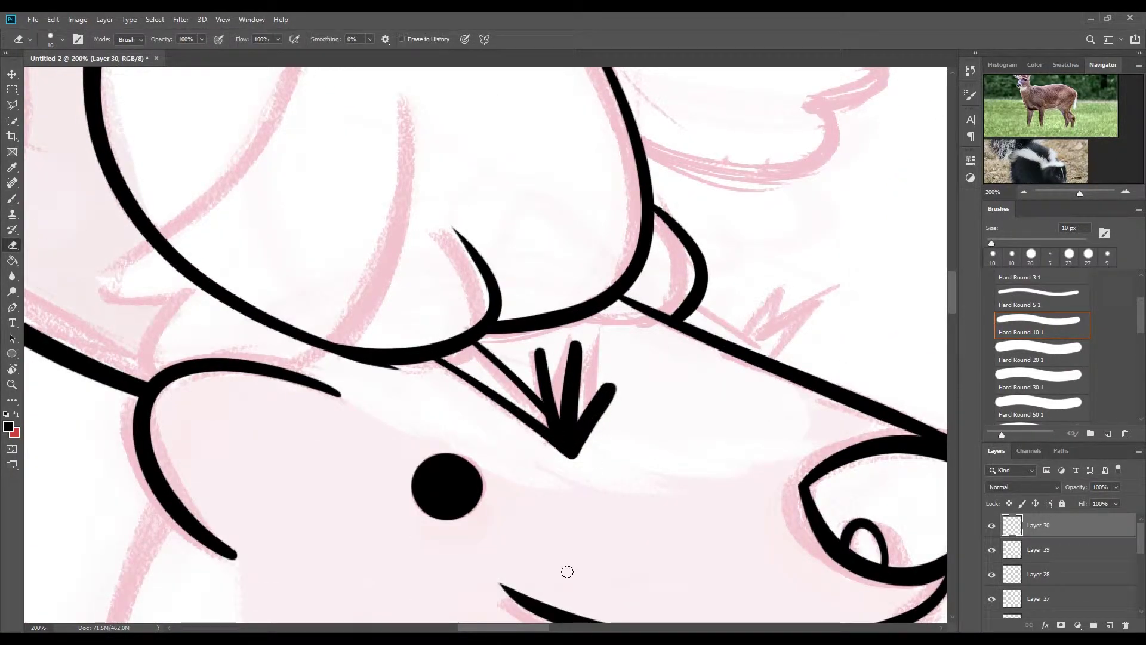
- Extend the bird's leg up to its body, add leg stripes, and ink a second striped leg
ctrl+click(465, 358)
key(Return)
mouse_move(460, 328)
mouse_down()
mouse_move(478, 348)
mouse_move(470, 333)
mouse_up()
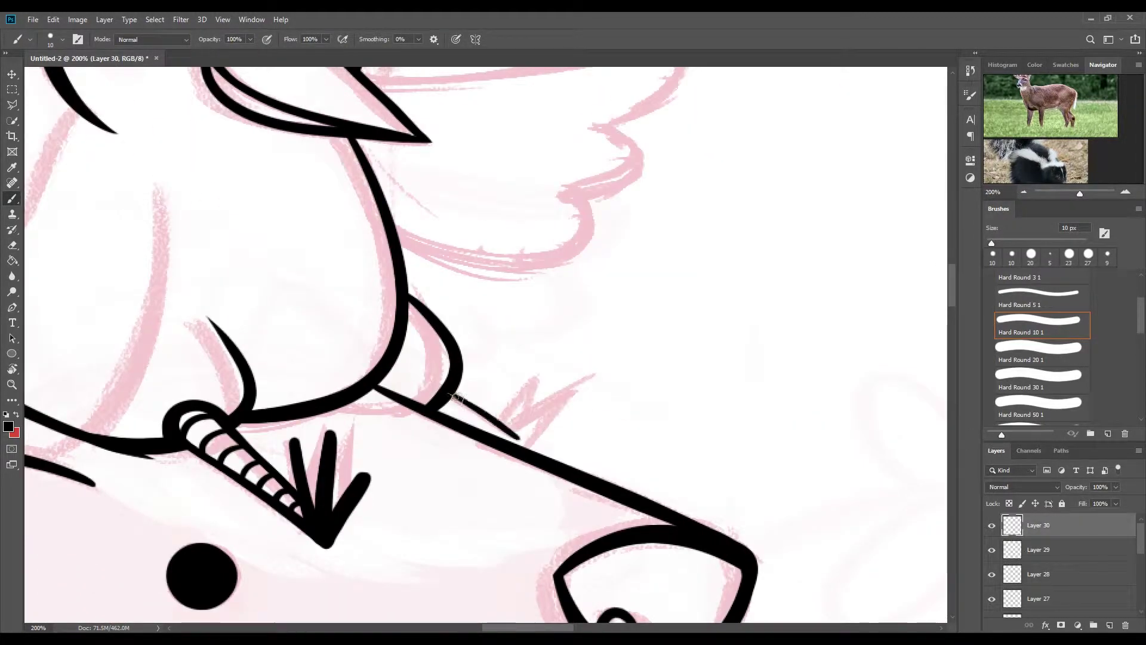
drag(454, 394, 518, 442)
drag(581, 388, 515, 448)
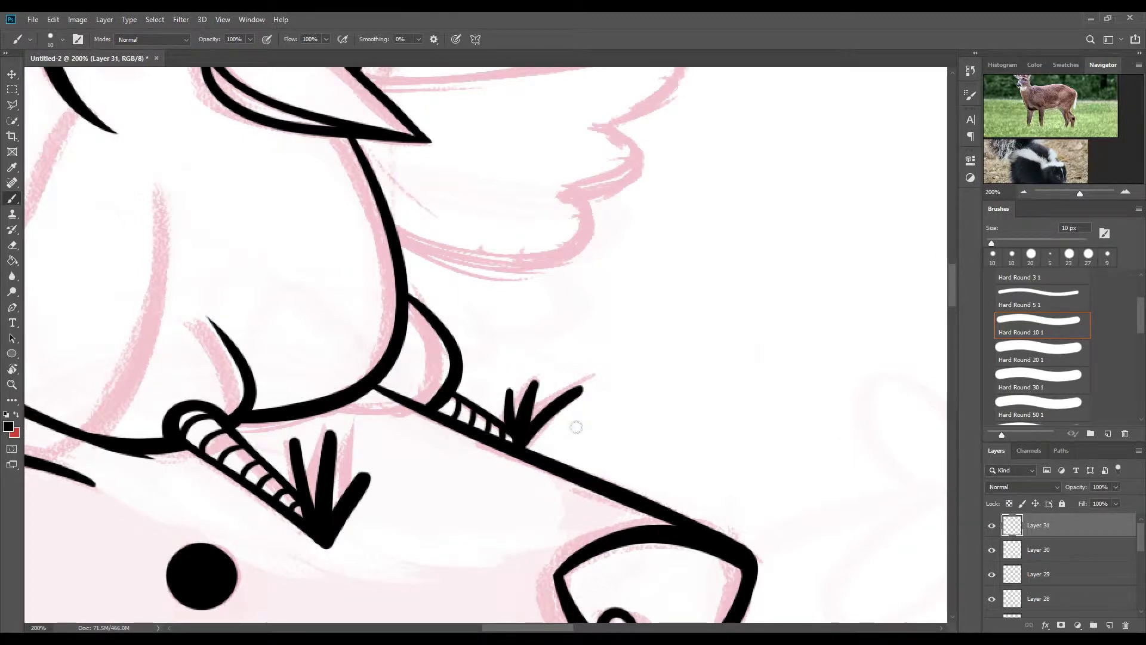
drag(576, 427, 781, 448)
- Erase stray lines around the bird's feet on the eye and nose layer
key(alt+bracketleft)
key(alt+bracketleft)
key(alt+bracketleft)
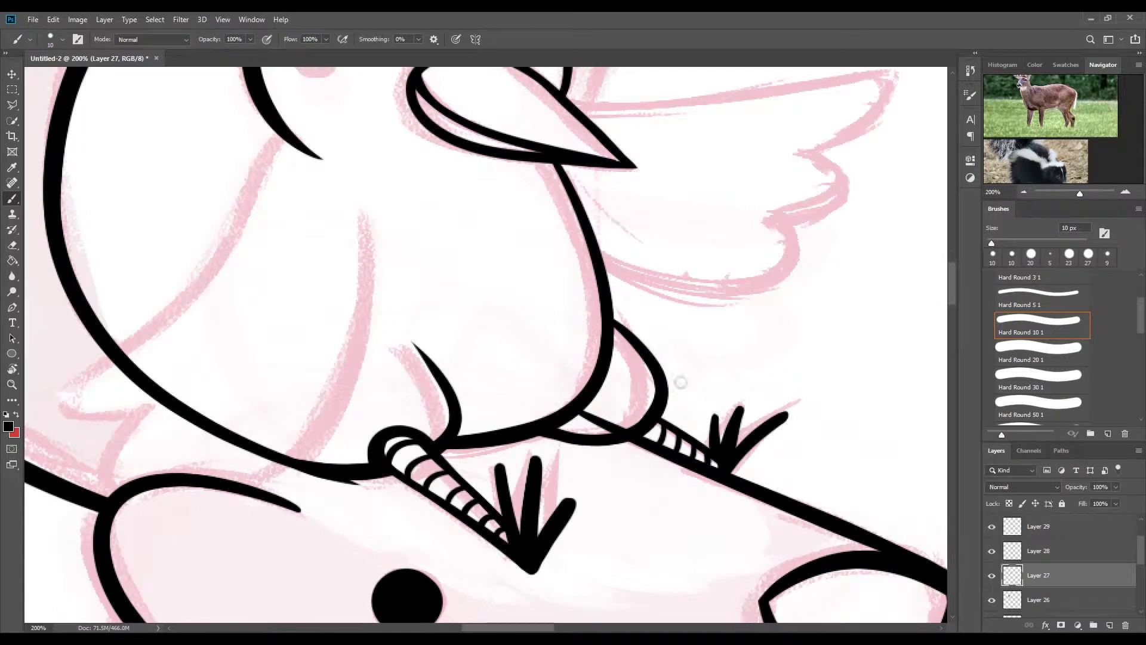
key(e)
key(alt+bracketleft)
key(alt+bracketleft)
drag(536, 628, 544, 628)
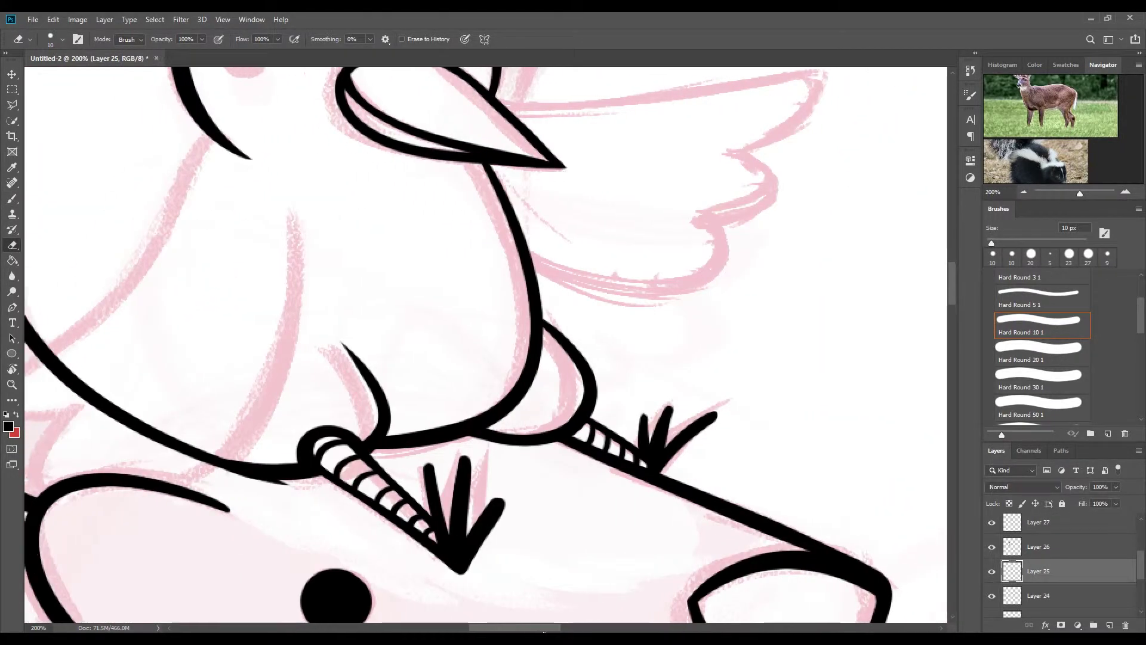
- Zoom out to check the deer's head, enlarge the eraser, and select the layer under the bird
key(ctrl+minus)
key(ctrl+minus)
key(ctrl+minus)
key(alt+bracketright)
key(alt+bracketright)
key(bracketright)
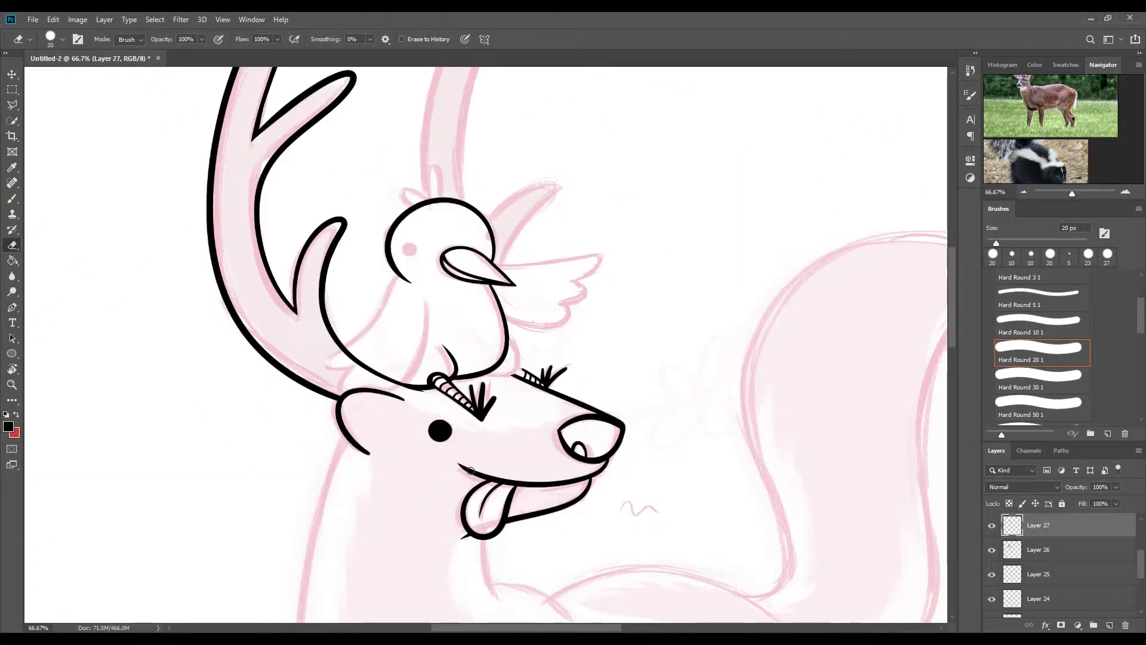
key(alt+bracketright)
key(alt+bracketright)
key(alt+bracketright)
key(alt+bracketright)
key(v)
right_click(552, 376)
key(Escape)
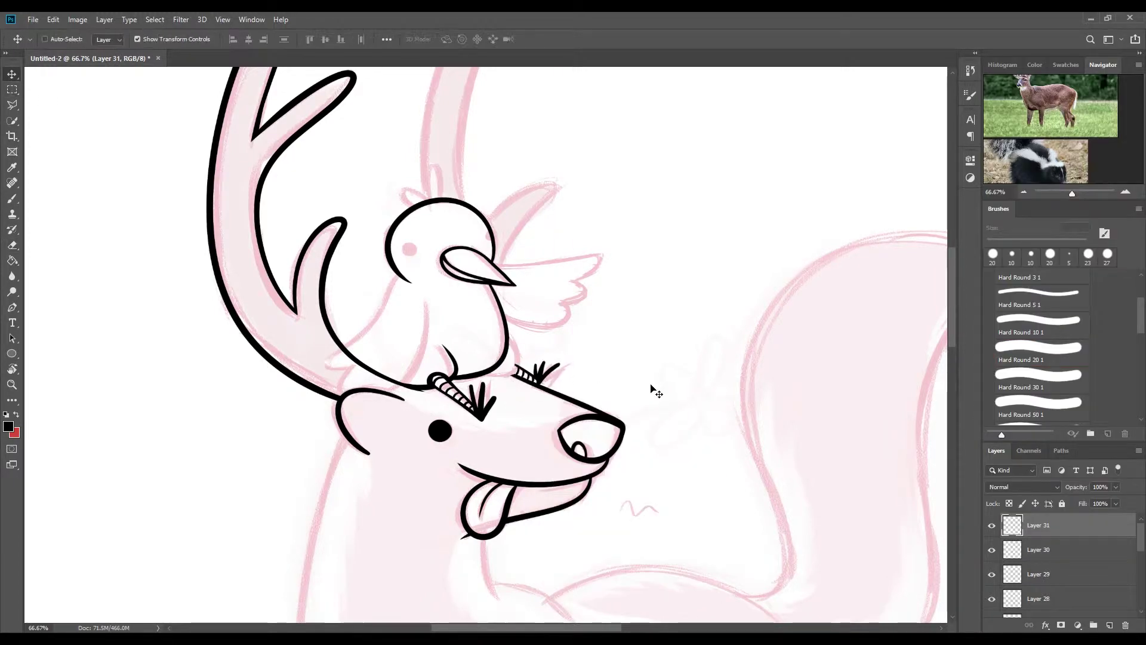
- On new layers, paint a pink cheek mark and the eyes on the bird's face
key(ctrl+shift+alt+n)
key(b)
key(ctrl+plus)
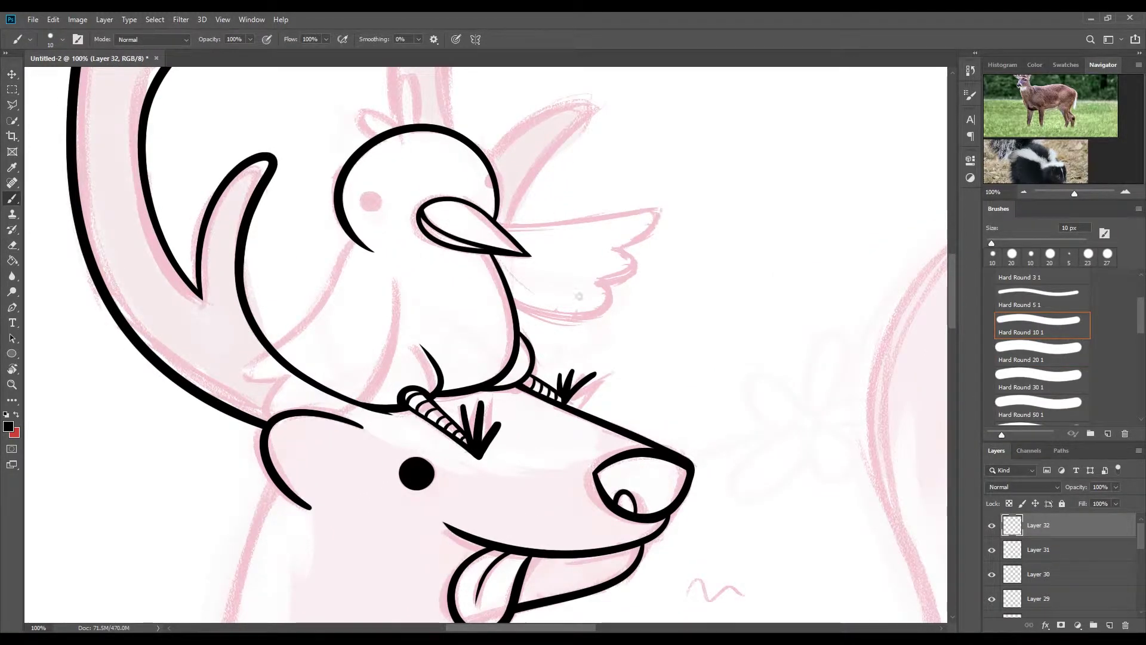
drag(579, 296, 686, 342)
key(ctrl+shift+alt+n)
click(479, 247)
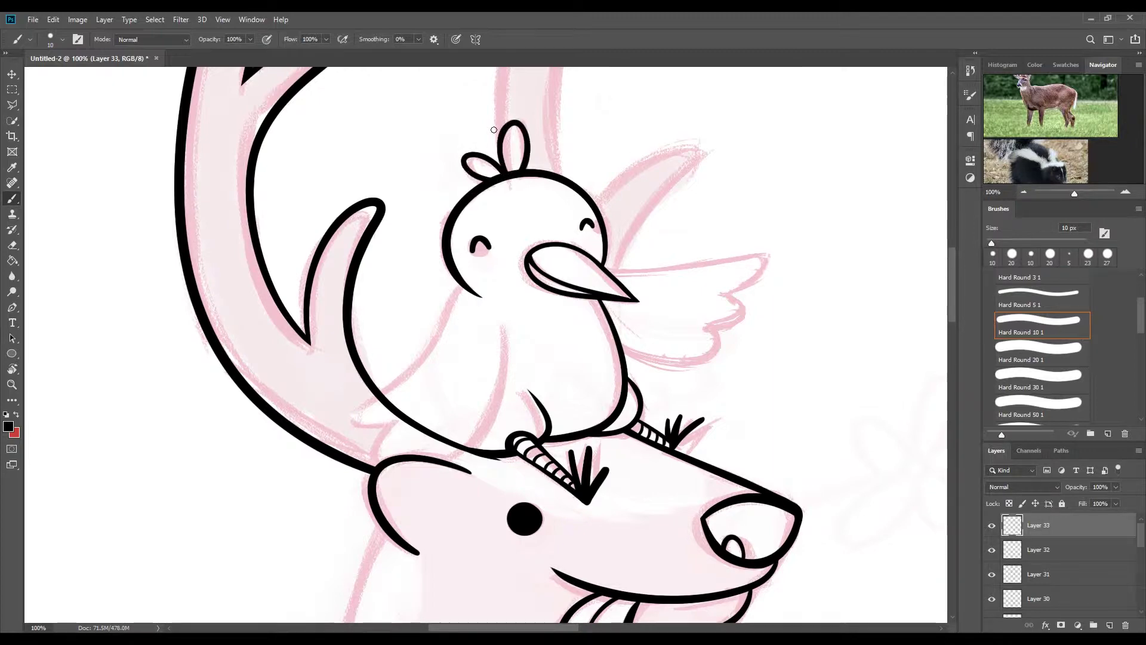
key(bracketright)
- On a new layer, ink the wing's top and lower edges, trimming where it meets the body
key(ctrl+shift+alt+n)
key(ctrl+plus)
drag(480, 236, 525, 191)
drag(622, 266, 621, 391)
shift+click(595, 479)
key(ctrl+z)
key(ctrl+z)
drag(623, 268, 551, 509)
key(e)
key(bracketleft)
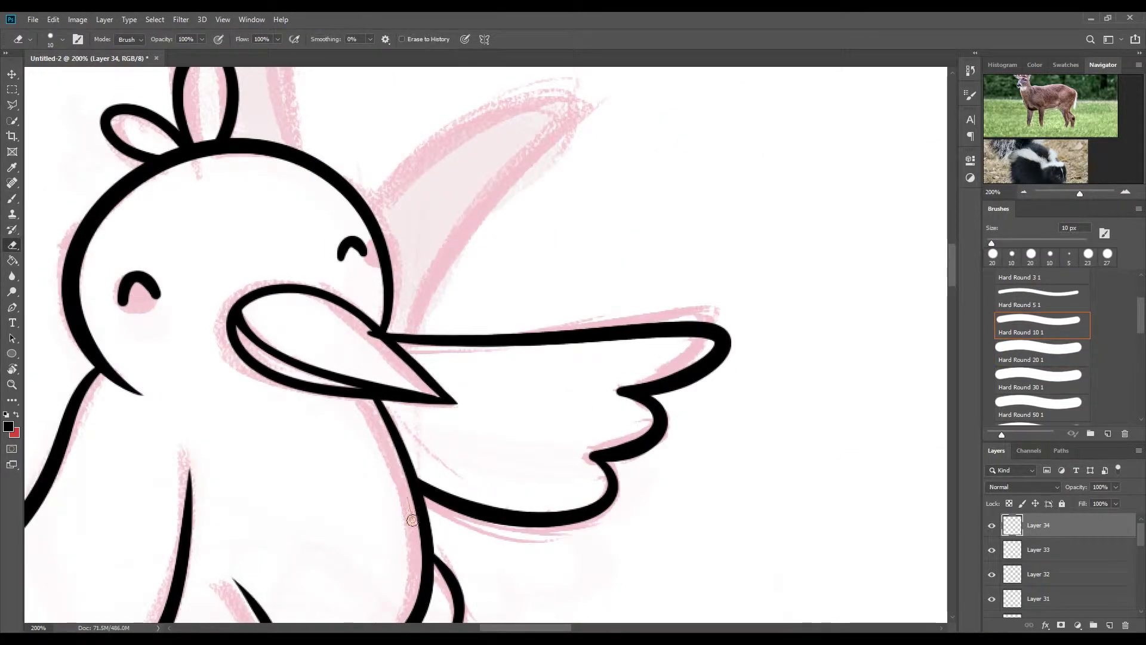
- Redraw the bird's belly line, erase overlaps, and zoom out to see deer and bird
click(223, 19)
click(240, 118)
key(bracketright)
click(222, 20)
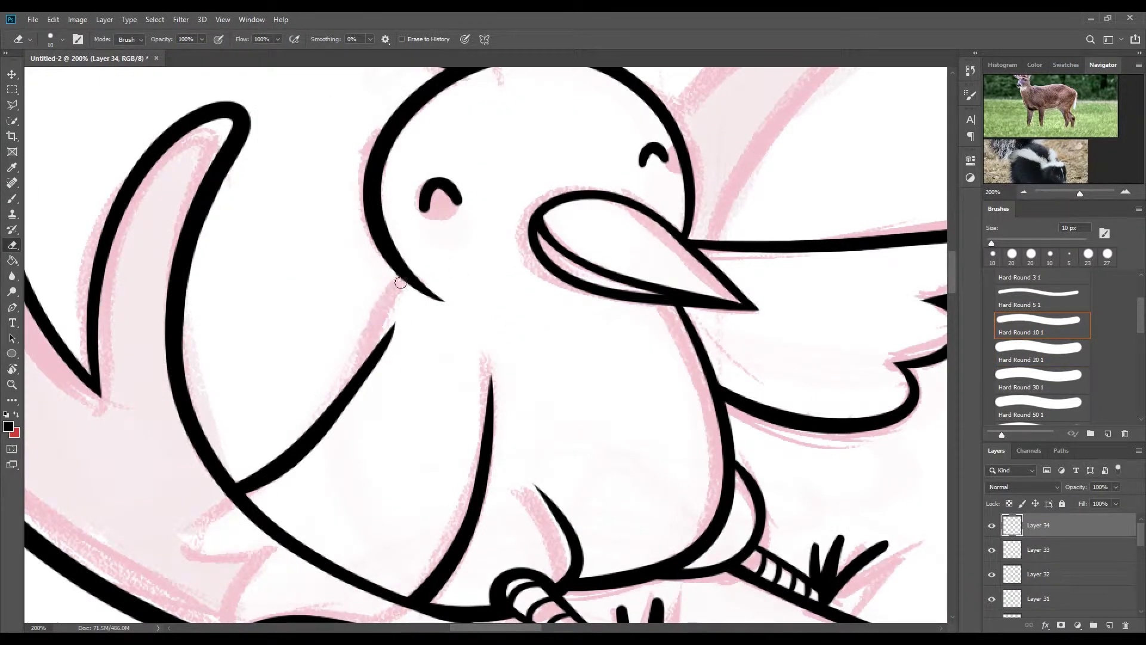
key(b)
drag(356, 382, 402, 285)
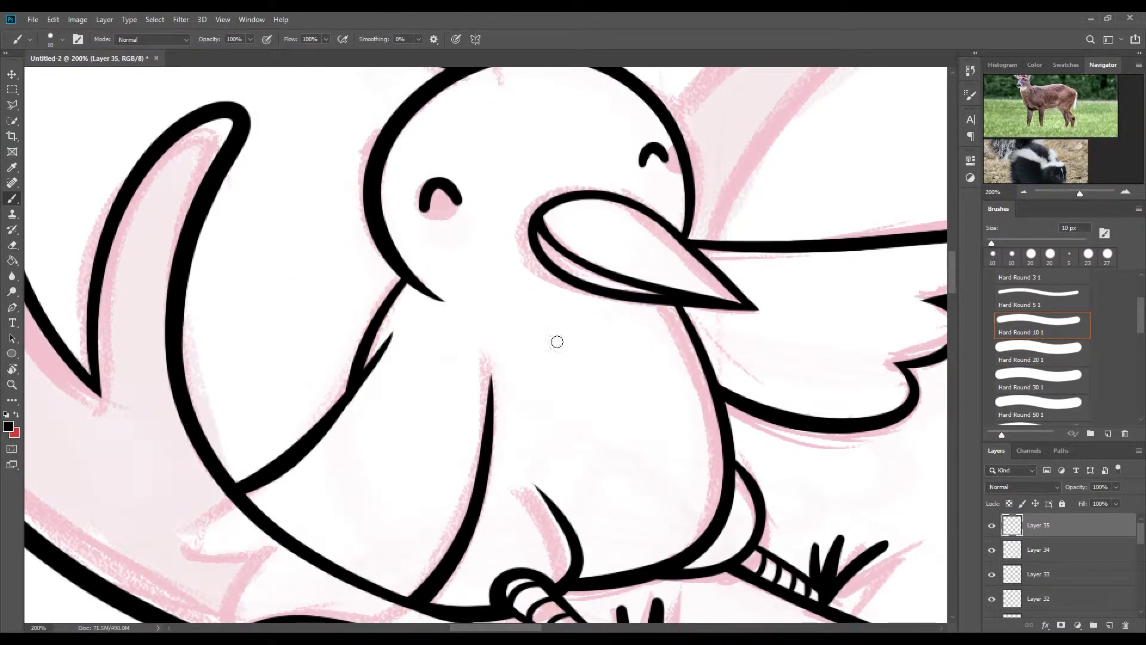
key(e)
click(222, 19)
click(250, 115)
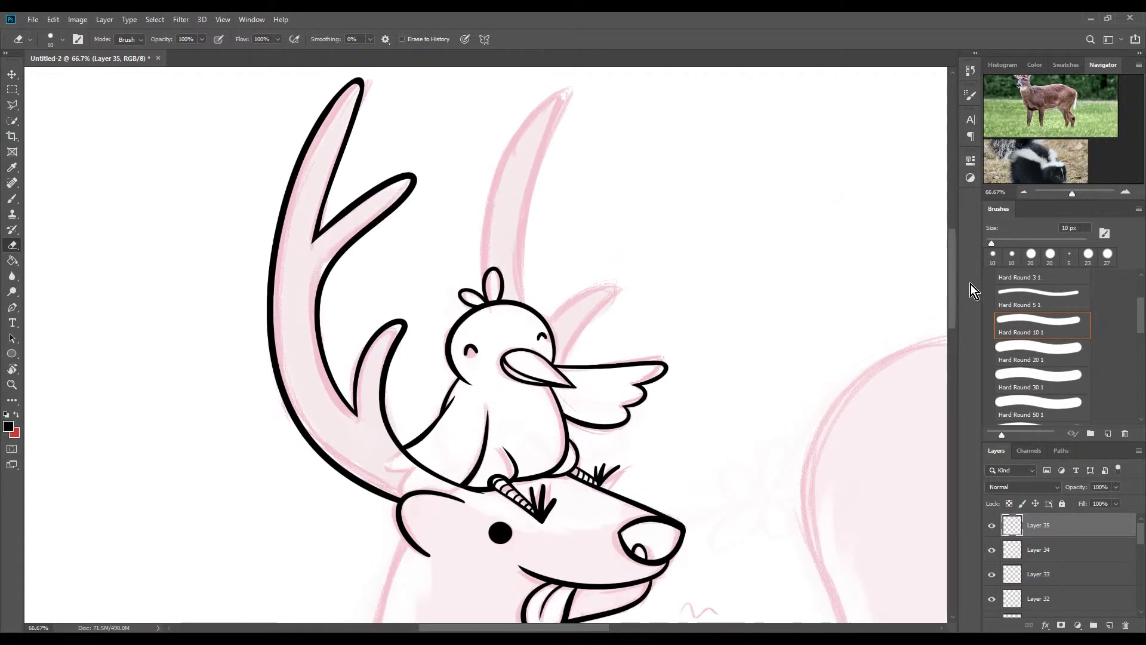
- Outline the second antler behind the bird in black and erase to clean its tip
mouse_move(488, 335)
mouse_down()
mouse_move(568, 157)
mouse_move(527, 396)
mouse_up()
drag(559, 423, 615, 357)
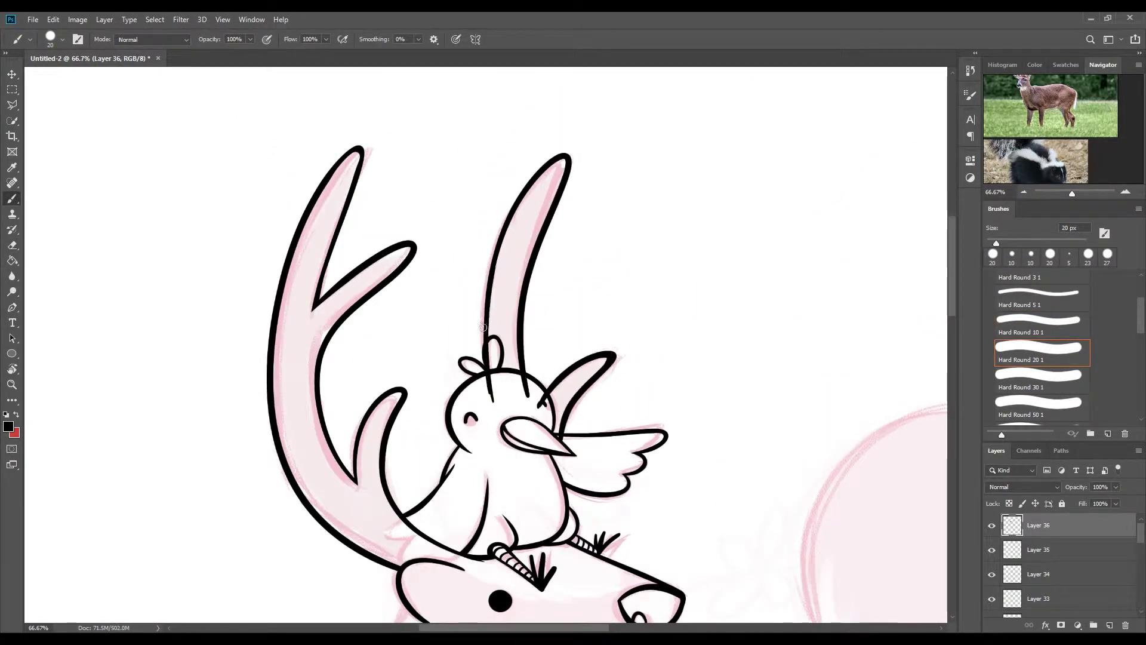
key(e)
key(ctrl+plus)
key(bracketleft)
key(bracketleft)
scroll(625, 381, up, 5)
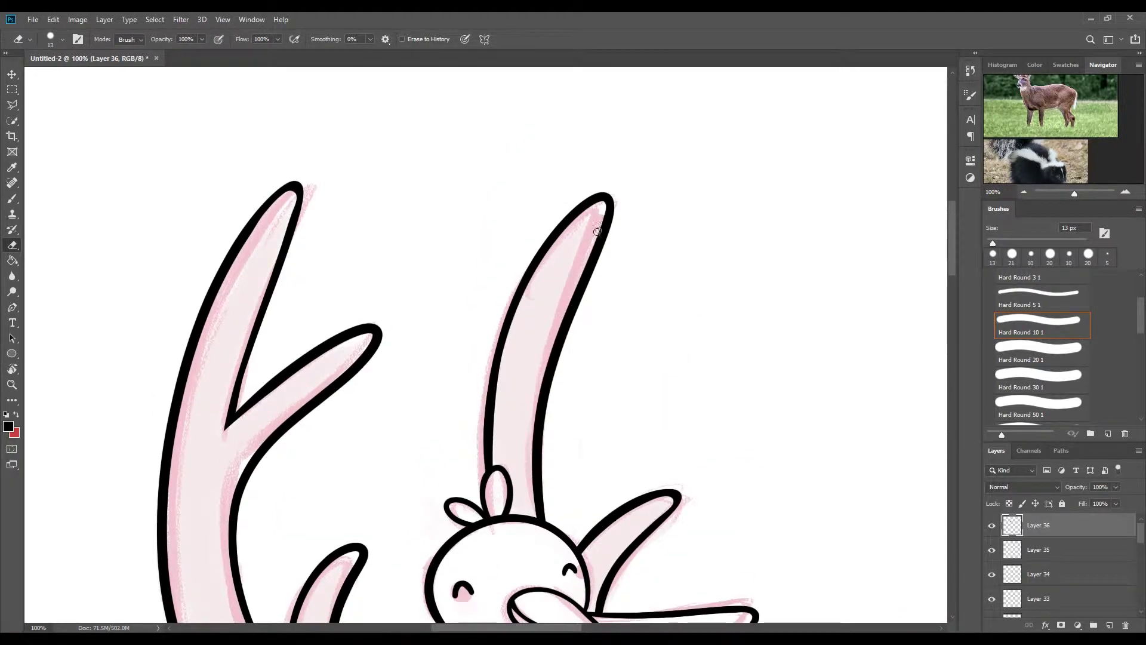
drag(606, 207, 598, 229)
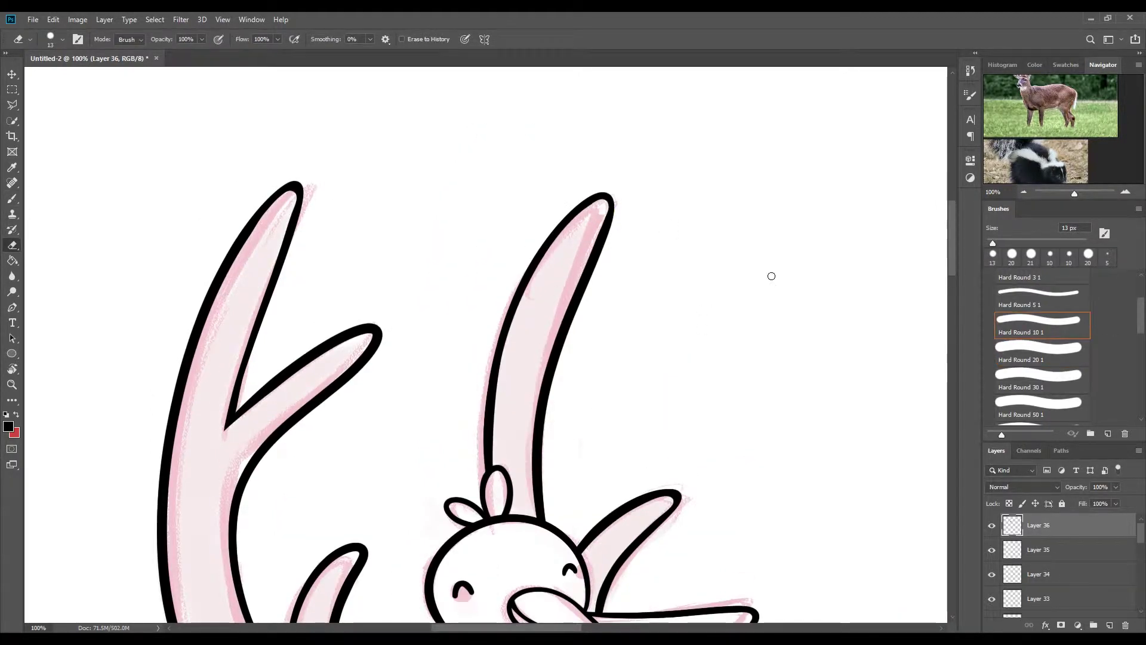
scroll(771, 276, down, 5)
scroll(771, 276, down, 3)
- Begin brushing black ink lines along the deer's neck and chest
key(b)
mouse_move(588, 406)
mouse_down()
mouse_move(702, 456)
mouse_move(473, 418)
mouse_up()
drag(456, 361, 785, 391)
- Undo and restore the chest strokes, then zoom in to erase and taper the chest lines
key(ctrl+z)
key(ctrl+z)
key(ctrl+z)
key(ctrl+shift+z)
key(ctrl+shift+z)
key(ctrl+shift+z)
key(ctrl+shift+z)
key(e)
key(ctrl+plus)
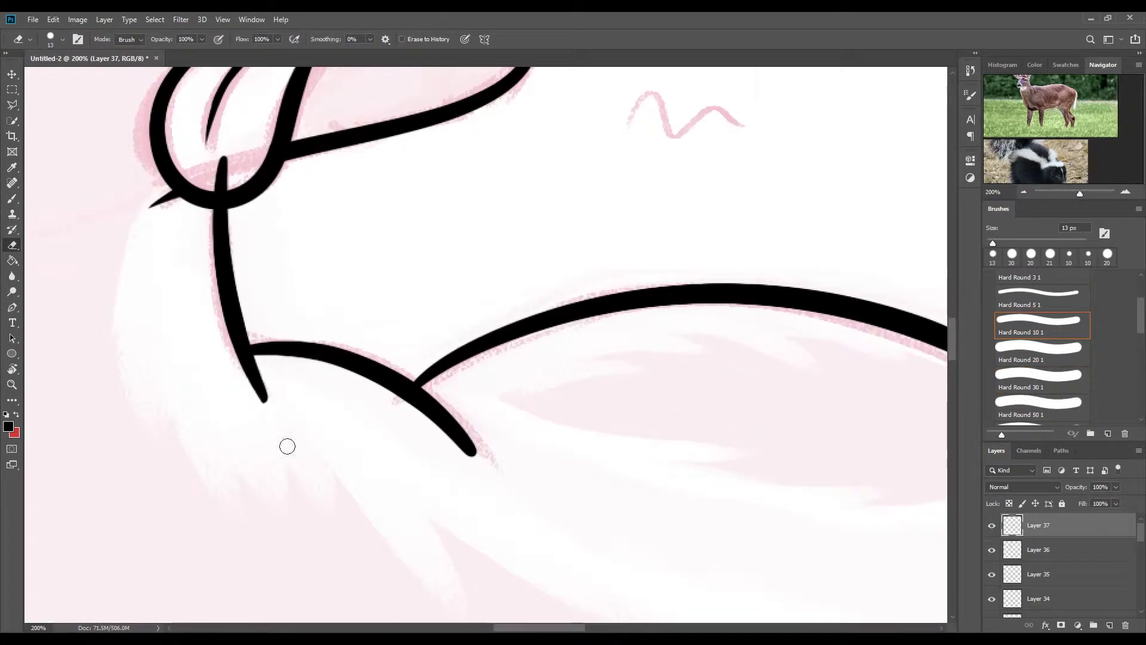
scroll(200, 156, right, 3)
scroll(391, 409, right, 8)
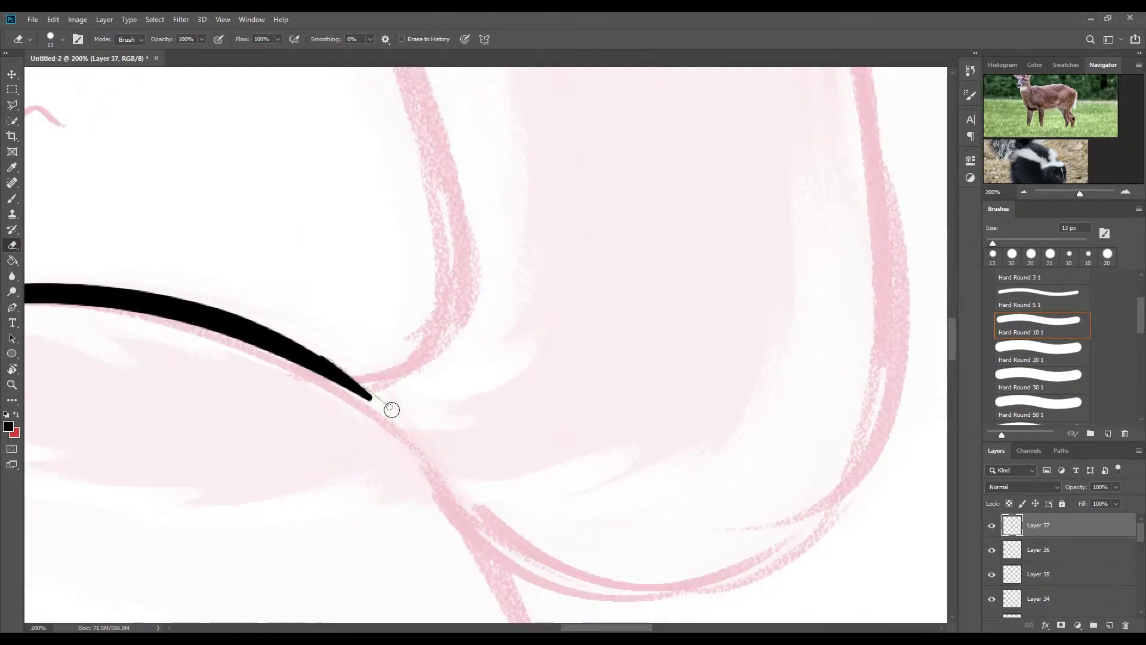
scroll(573, 392, left, 5)
key(ctrl+minus)
scroll(471, 138, down, 5)
- Ink the first front leg's outline and its foot line
key(b)
drag(680, 234, 788, 466)
scroll(811, 323, right, 5)
mouse_move(594, 163)
mouse_down()
mouse_move(613, 456)
mouse_move(636, 446)
mouse_up()
- Zoom in on the foot and erase to shape the cloven hoof
key(e)
key(ctrl+plus)
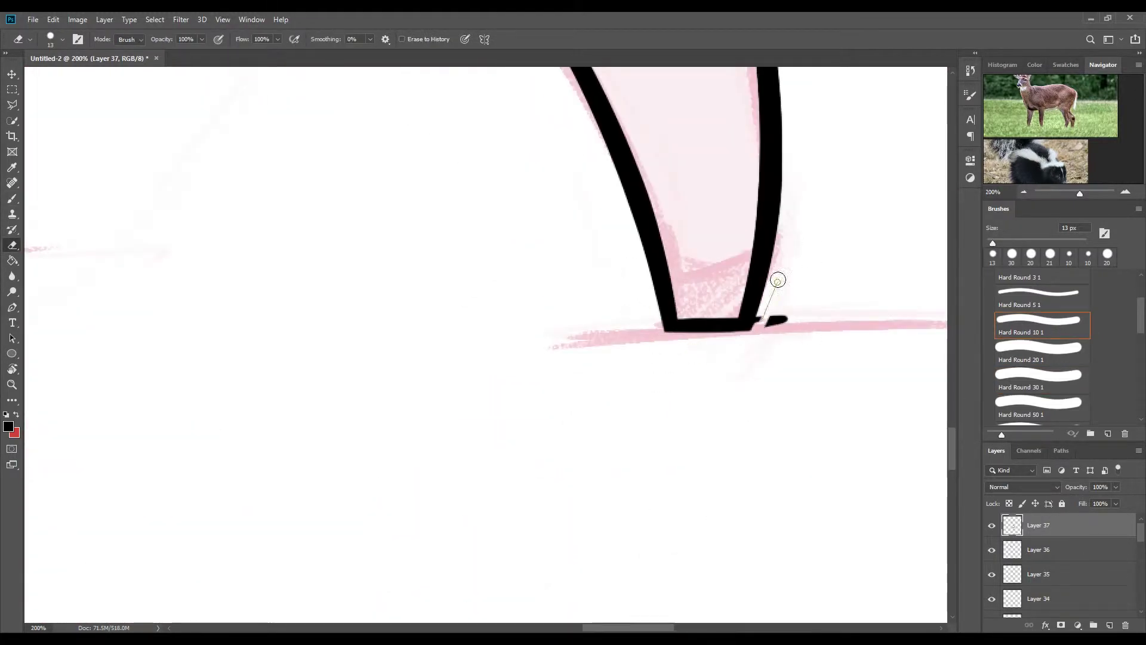
scroll(412, 150, up, 5)
scroll(435, 155, up, 5)
scroll(434, 155, left, 5)
scroll(565, 171, down, 5)
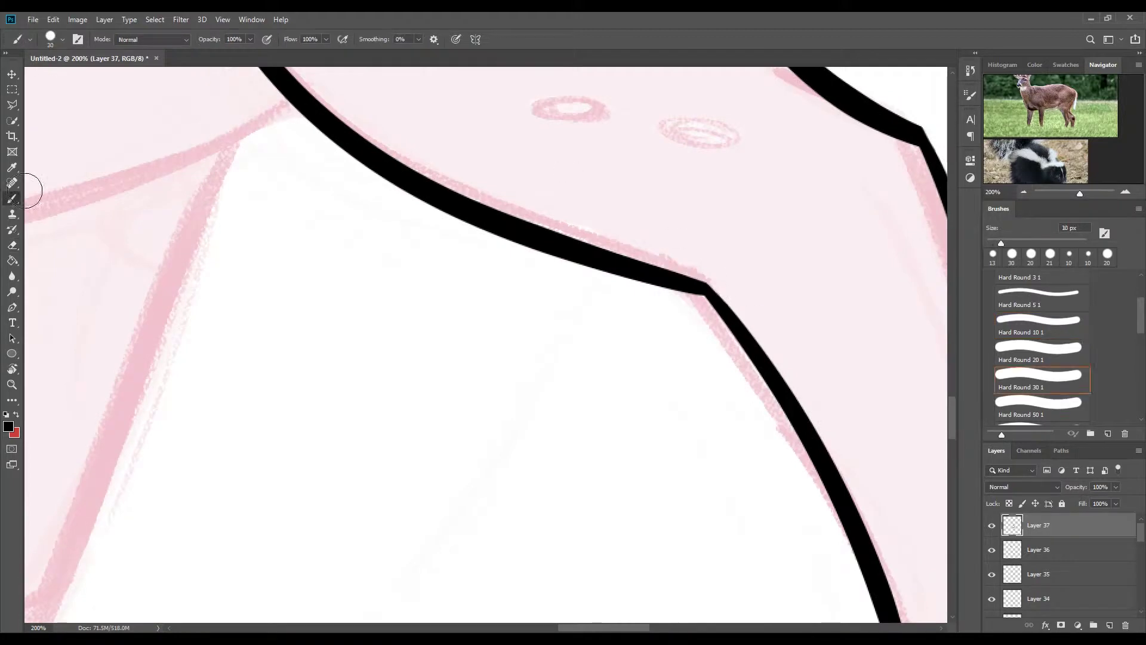
scroll(566, 171, up, 5)
scroll(565, 172, left, 5)
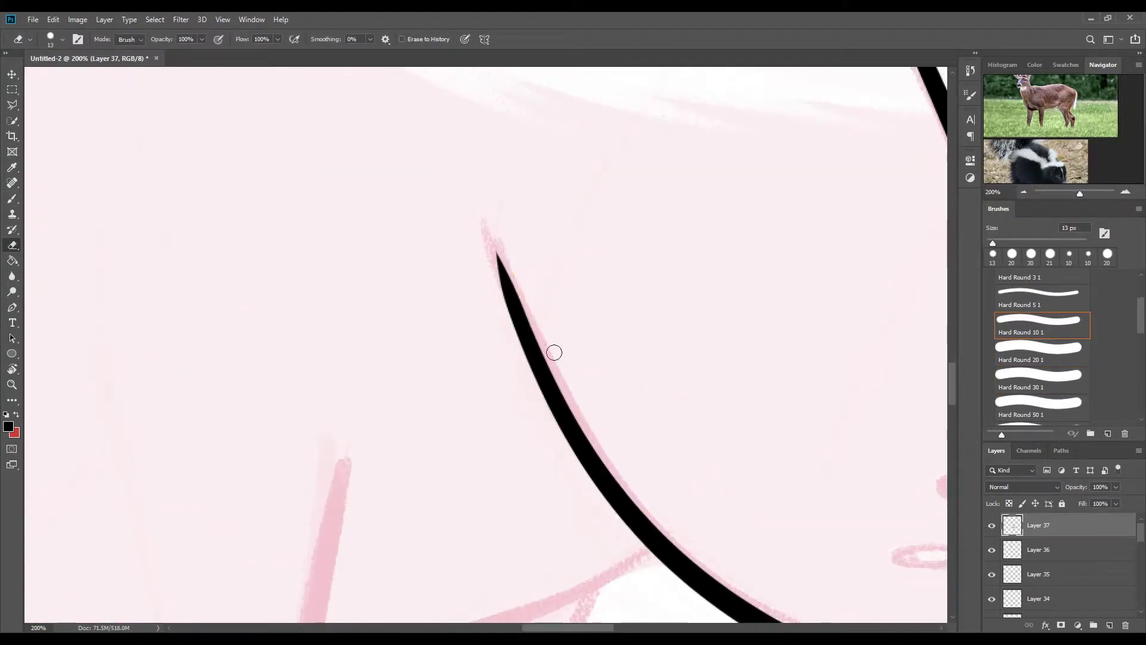
scroll(943, 324, up, 5)
- On a new layer, ink both sides of the front leg and two claws on its paw
key(b)
drag(369, 125, 426, 484)
drag(614, 158, 495, 552)
drag(431, 510, 418, 558)
drag(463, 523, 446, 558)
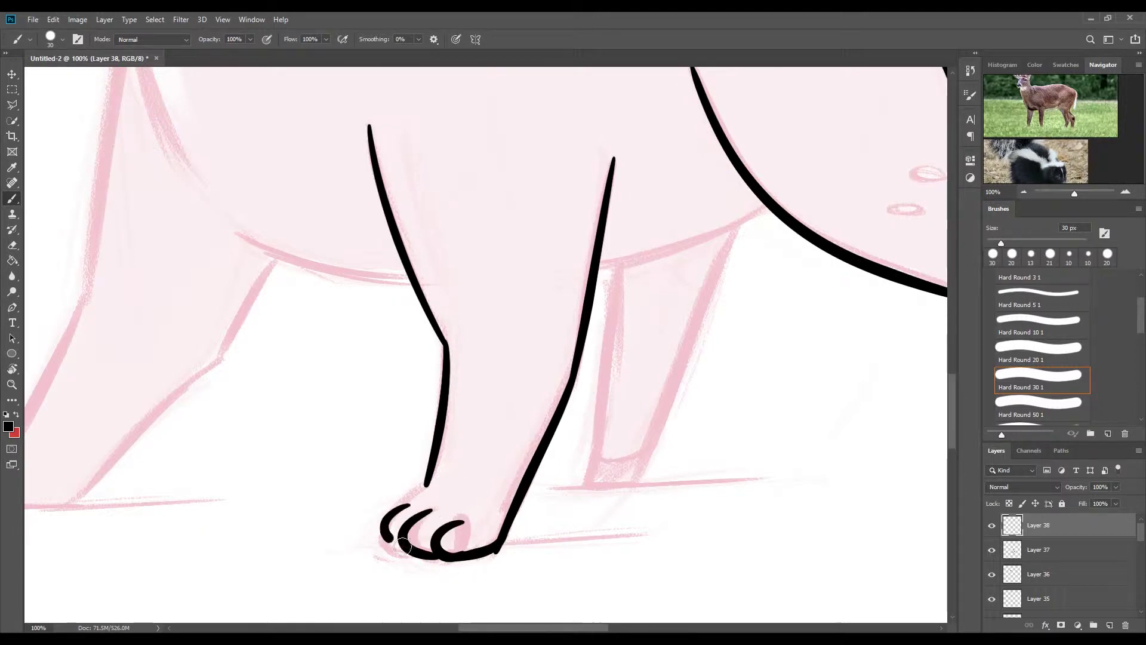
- Zoom in to 200% and erase the overlapping claw line on the paw
click(18, 244)
key(ctrl+plus)
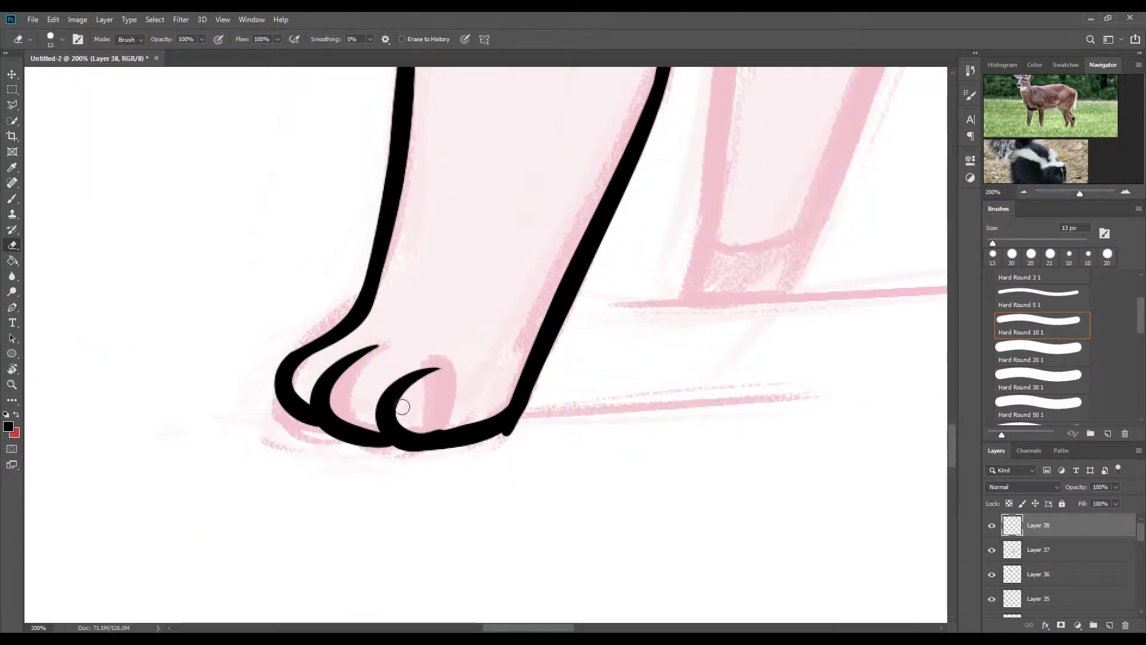
drag(295, 375, 307, 403)
key(b)
scroll(532, 371, up, 5)
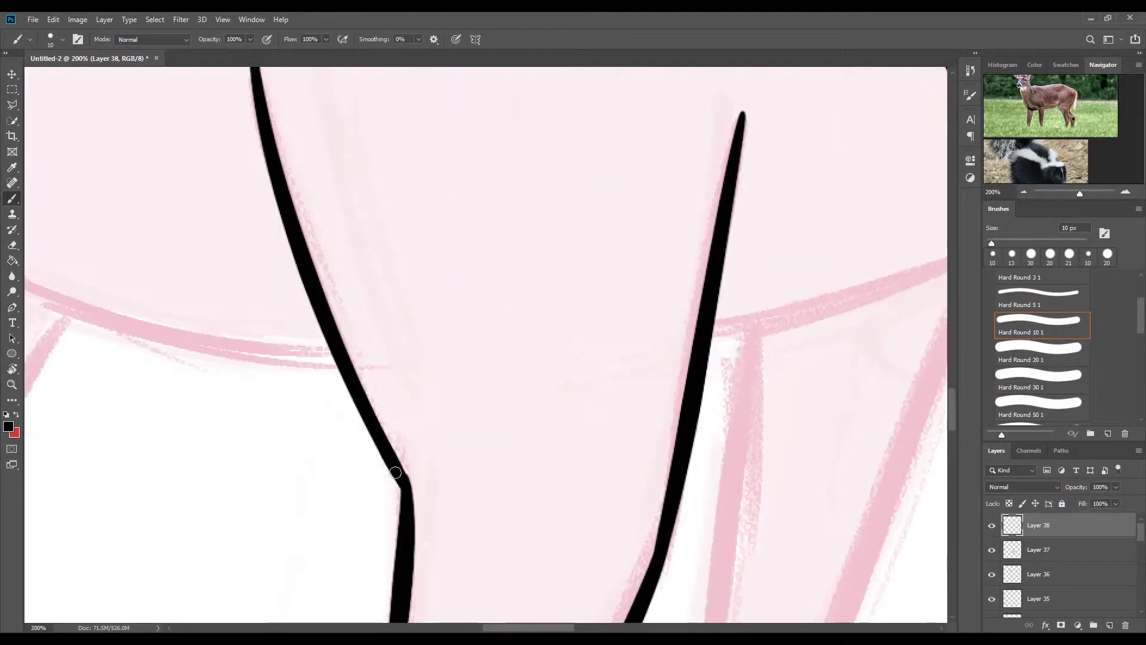
scroll(924, 391, up, 5)
key(e)
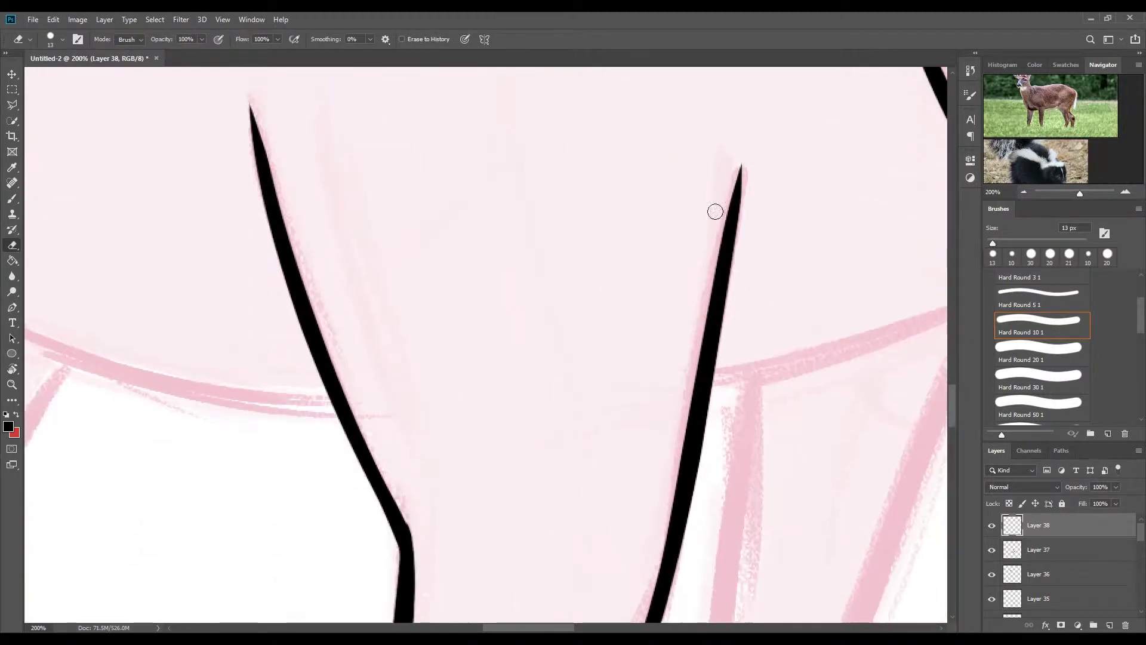
scroll(714, 209, down, 10)
key(b)
- With a thicker brush, draw the second front leg's long diagonal outlines, undoing one stroke
click(1042, 349)
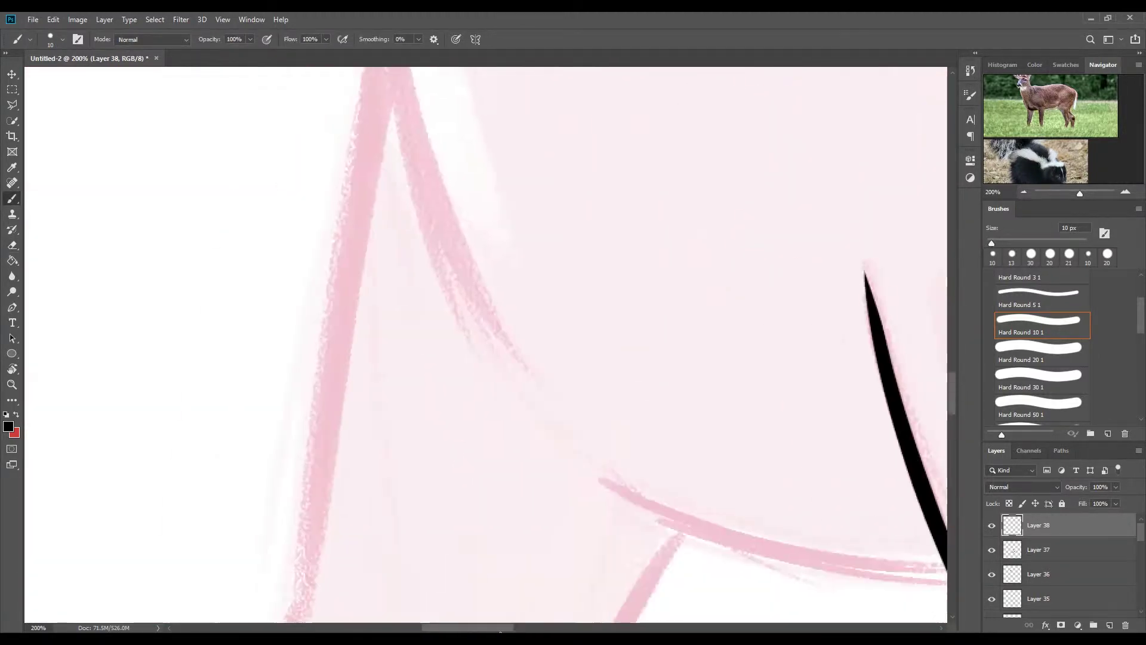
scroll(485, 345, down, 5)
scroll(485, 345, right, 5)
drag(741, 276, 426, 565)
scroll(597, 359, up, 2)
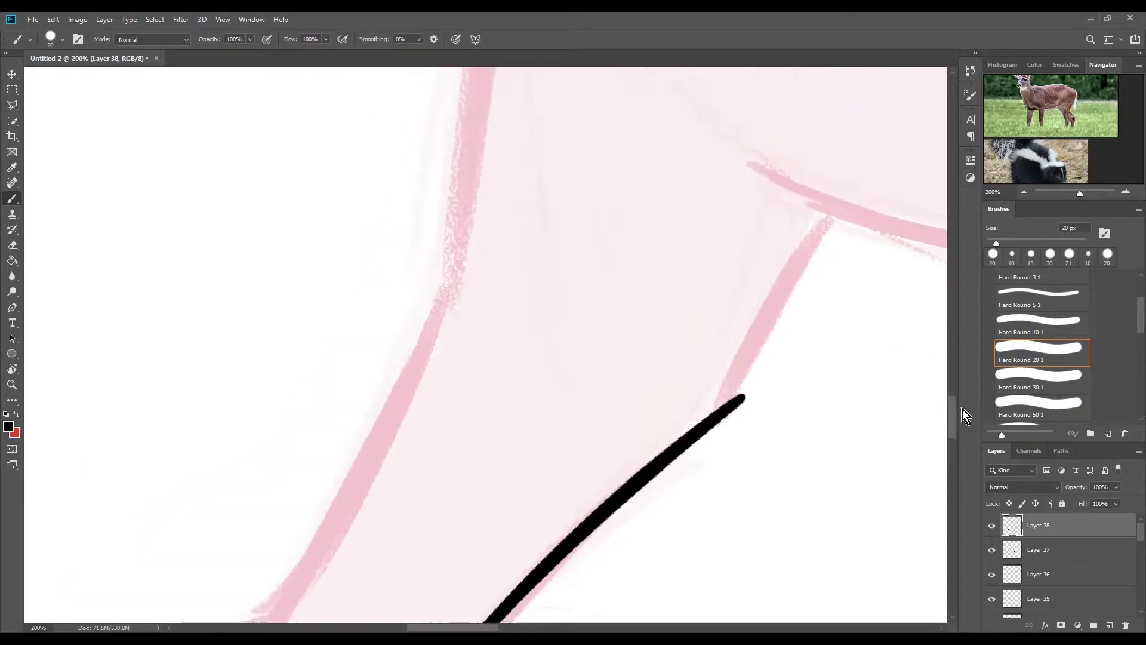
drag(838, 197, 742, 397)
scroll(597, 358, down, 4)
key(ctrl+minus)
scroll(597, 359, up, 3)
mouse_move(513, 71)
mouse_down()
mouse_move(374, 543)
mouse_move(395, 522)
mouse_up()
key(ctrl+z)
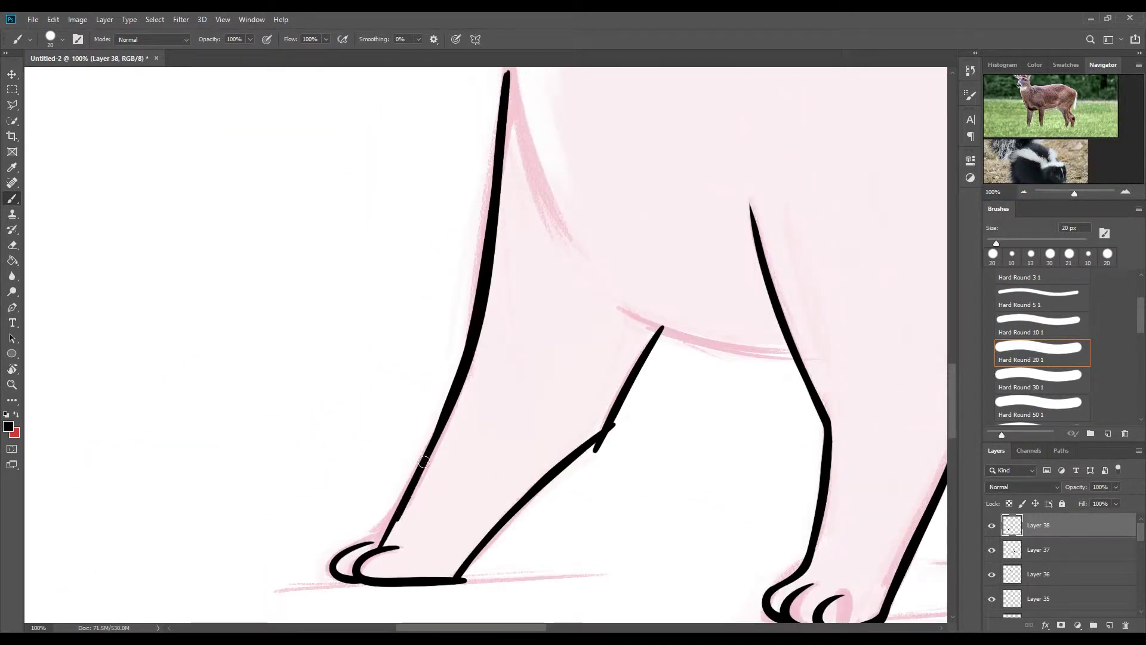
- Zoom in with a smaller tool and erase overlaps on the front legs
key(ctrl+plus)
key(bracketleft)
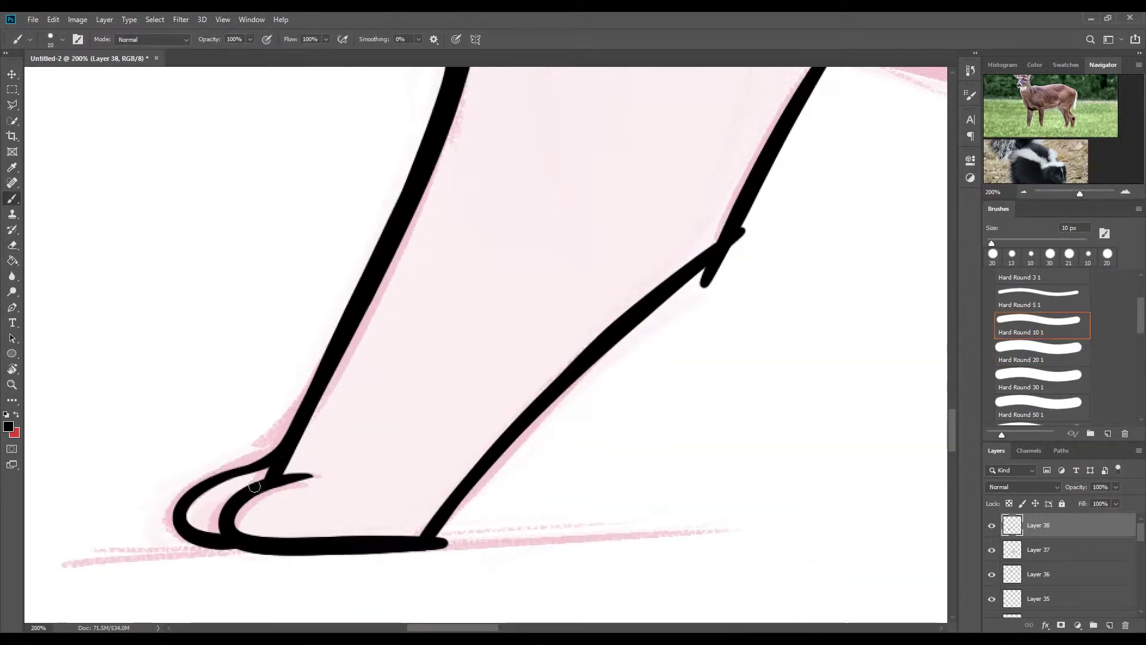
key(e)
scroll(319, 294, up, 5)
scroll(269, 251, up, 5)
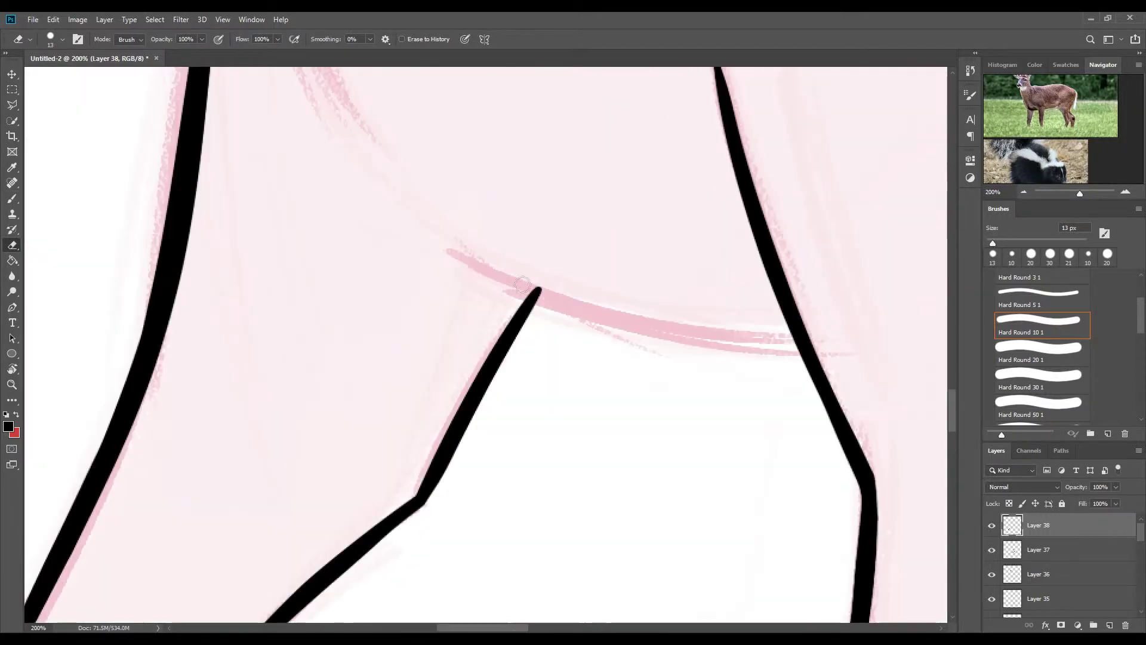
scroll(232, 215, up, 3)
key(ctrl+minus)
- On a new layer, outline the back leg and the belly line across the legs
key(ctrl+shift+alt+n)
scroll(954, 388, down, 1)
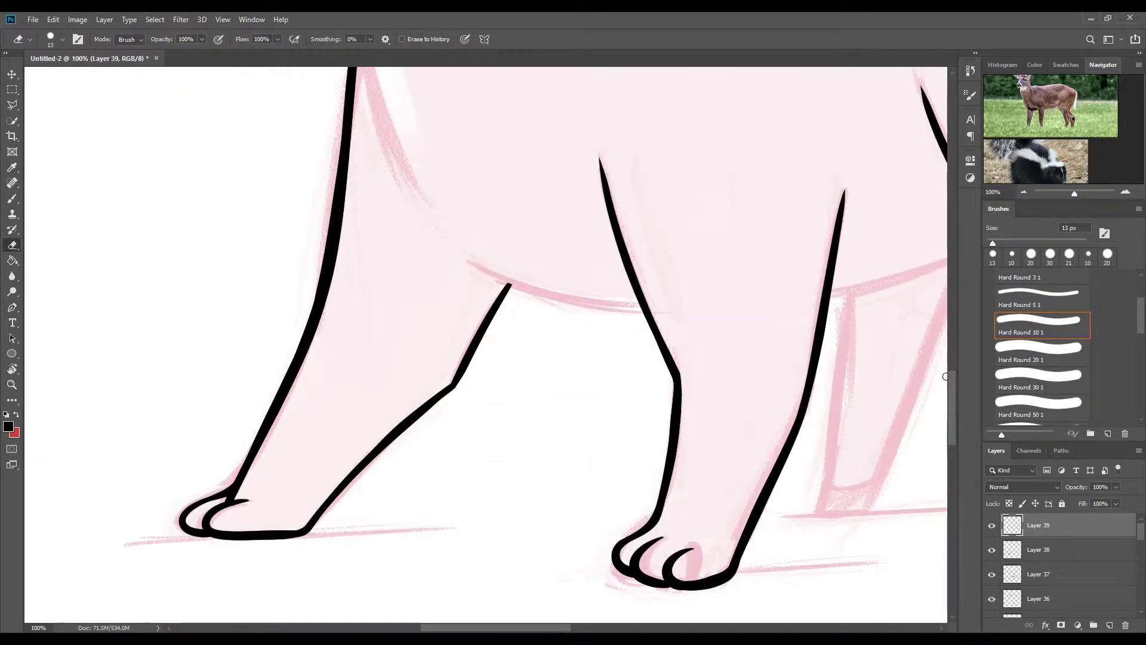
scroll(590, 496, right, 10)
drag(448, 250, 382, 513)
mouse_move(323, 284)
mouse_down()
mouse_move(304, 513)
mouse_move(382, 510)
mouse_up()
drag(335, 286, 489, 239)
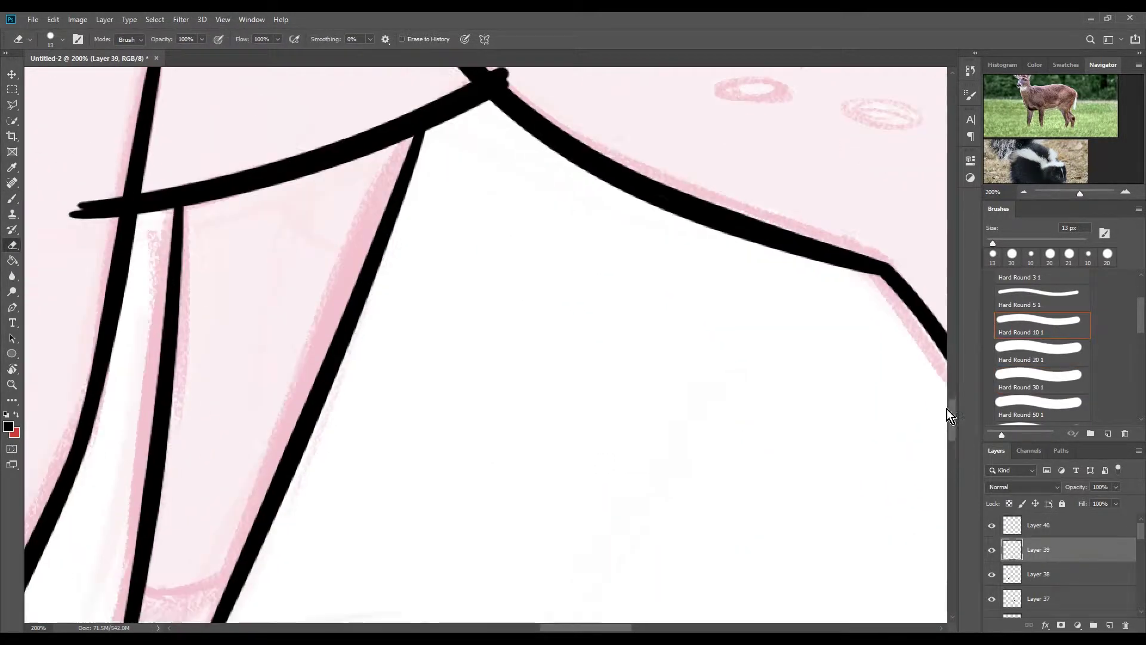
key(ctrl+plus)
drag(263, 391, 225, 418)
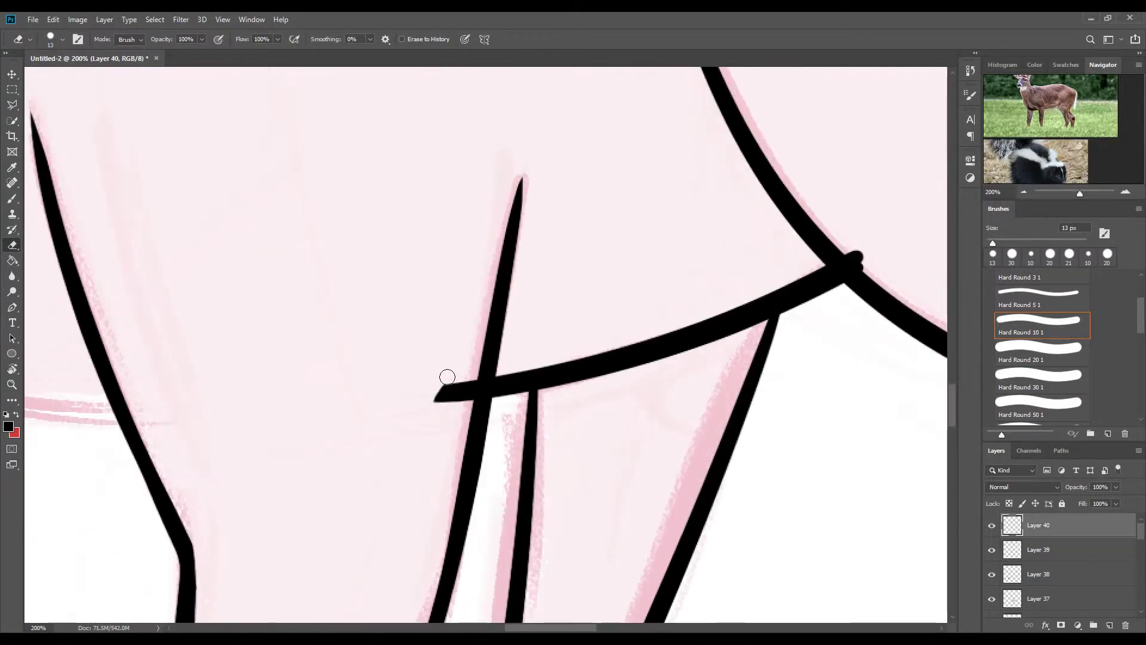
- Erase the line stub past the back leg with a smaller eraser
click(222, 19)
click(456, 132)
drag(493, 375, 538, 380)
key(bracketleft)
key(bracketleft)
key(bracketleft)
key(ctrl+plus)
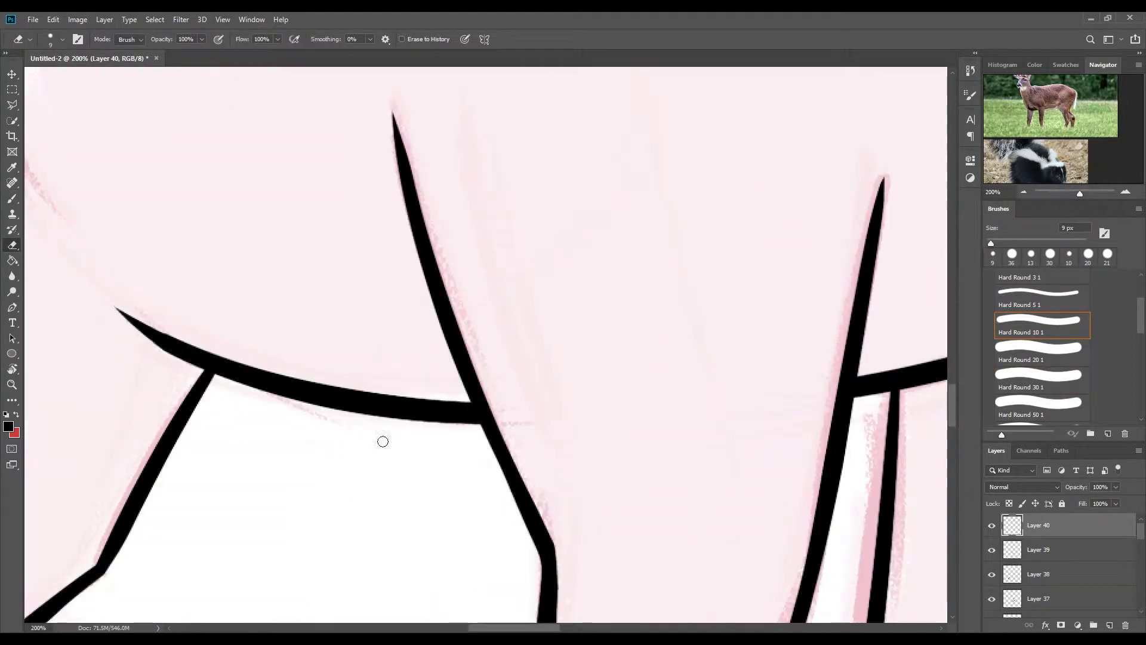
- On a new layer with a thicker brush, draw the line joining the leg to the neck
key(b)
click(1039, 375)
click(1110, 625)
key(ctrl+minus)
drag(353, 378, 365, 577)
drag(421, 89, 352, 377)
mouse_move(952, 340)
mouse_down()
mouse_move(954, 401)
mouse_move(953, 250)
mouse_move(955, 388)
mouse_up()
key(e)
click(1109, 625)
key(b)
click(1038, 322)
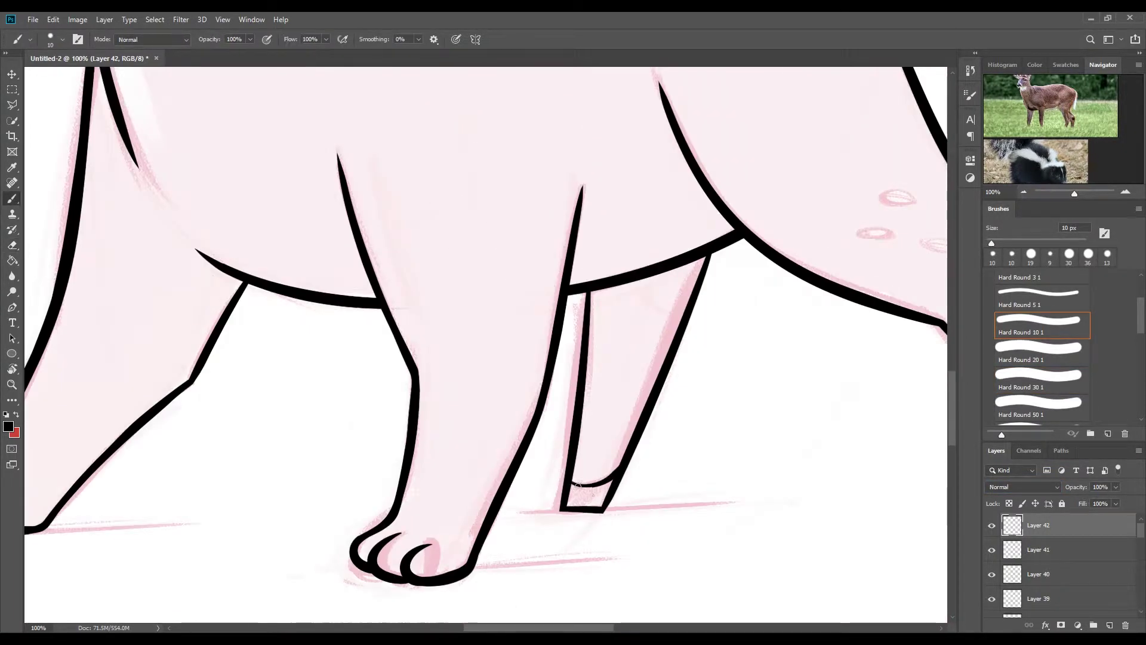
- On a new layer, ink the tail's left and right edges with a 30 px Hard Round brush
scroll(617, 476, right, 5)
key(e)
key(ctrl+shift+alt+n)
drag(953, 412, 953, 357)
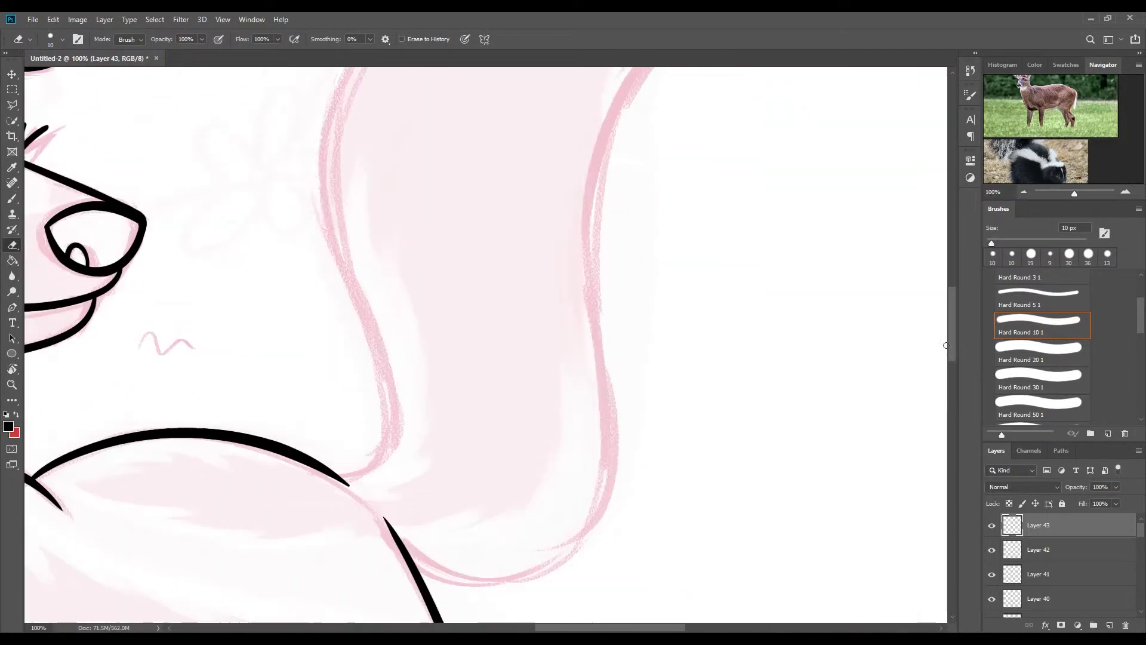
key(ctrl+minus)
key(b)
click(1039, 376)
drag(380, 477, 663, 180)
drag(433, 526, 683, 184)
- Redraw the tail outline: left edge, top with tip curl, then right and bottom edge
key(ctrl+z)
key(ctrl+z)
drag(358, 242, 395, 483)
drag(382, 322, 662, 167)
mouse_move(570, 176)
mouse_down()
mouse_move(663, 167)
mouse_move(412, 520)
mouse_up()
- Zoom in on the tail and erase its spike tip clean
key(ctrl+plus)
key(e)
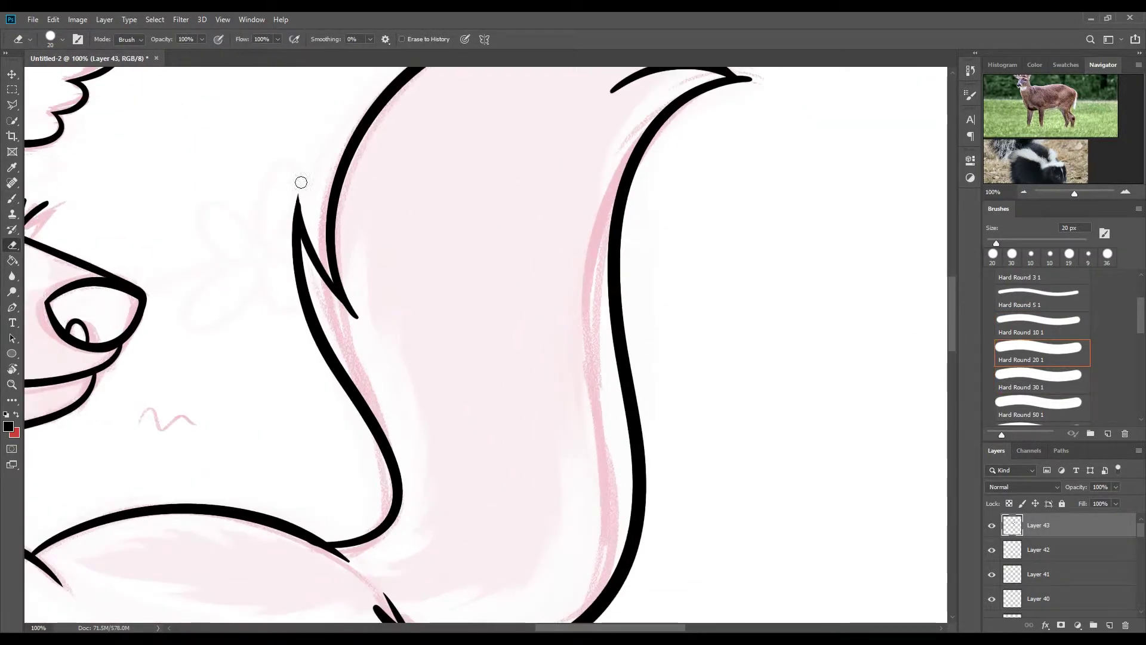
drag(341, 266, 351, 307)
scroll(629, 317, up, 5)
scroll(909, 363, down, 9)
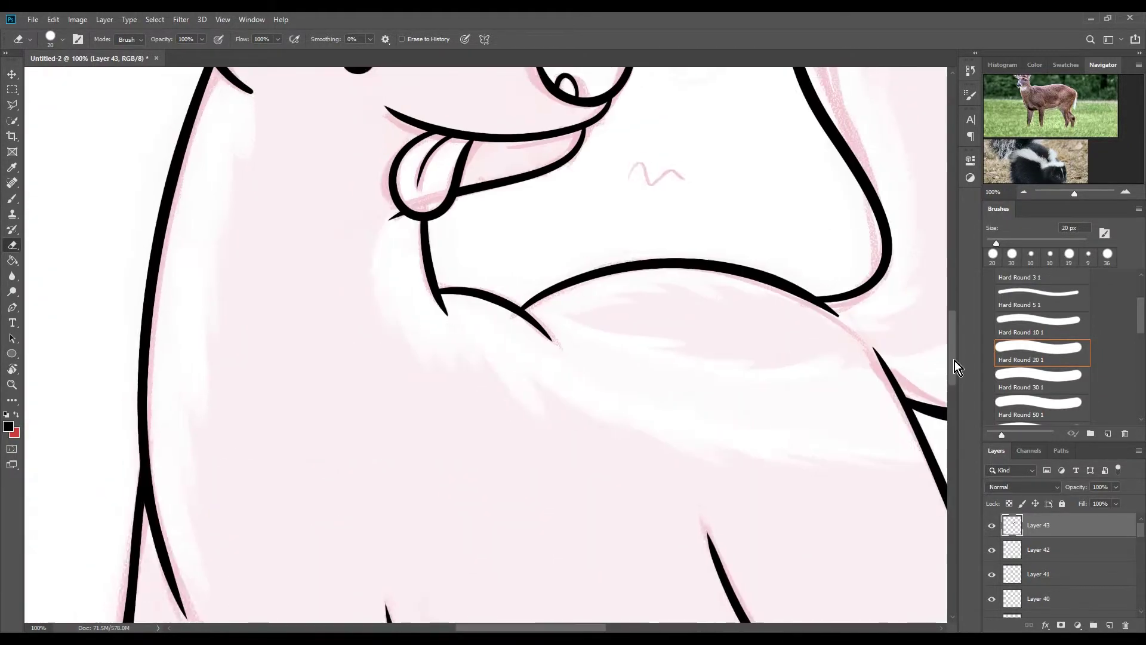
drag(953, 348, 955, 407)
- Zoom out to the whole drawing and set up a new layer with a 10 px Hard Round brush
key(ctrl+minus)
key(ctrl+shift+alt+n)
key(b)
click(1038, 332)
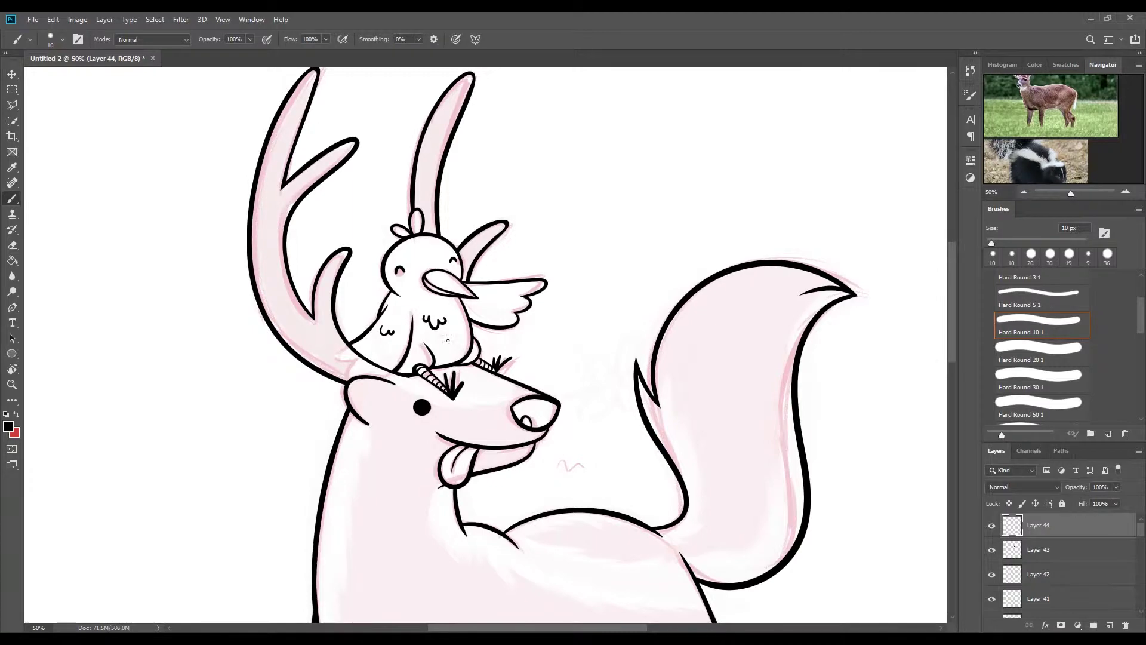
- Erase small touch-ups around the head and bird, then zoom out to fit the page
key(e)
key(ctrl+plus)
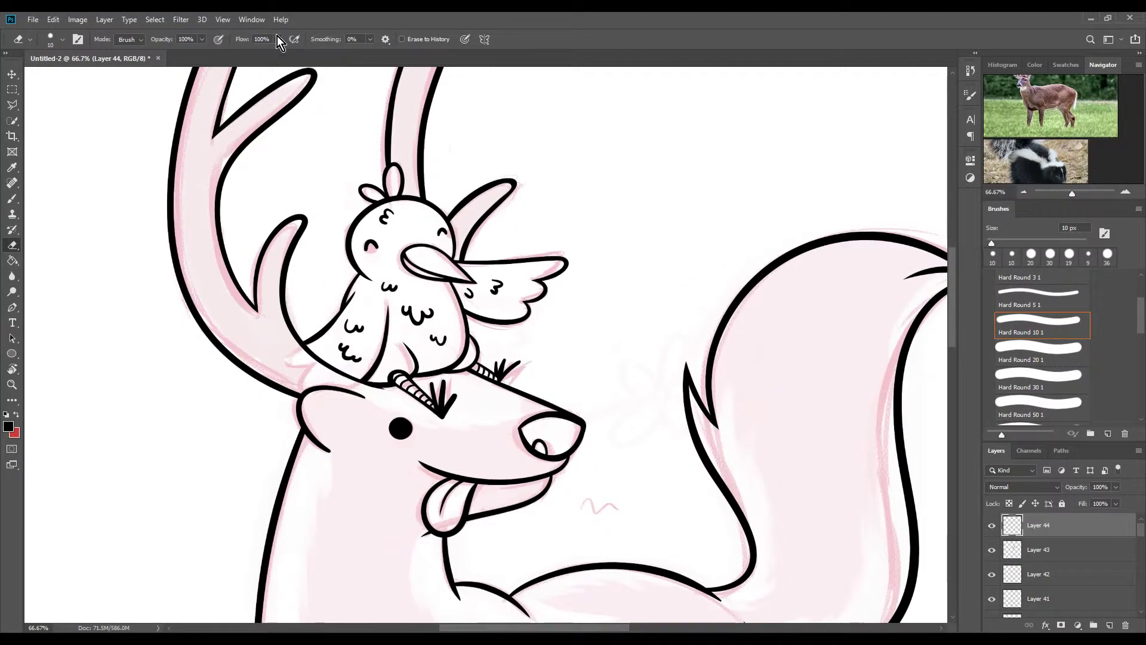
key(ctrl+plus)
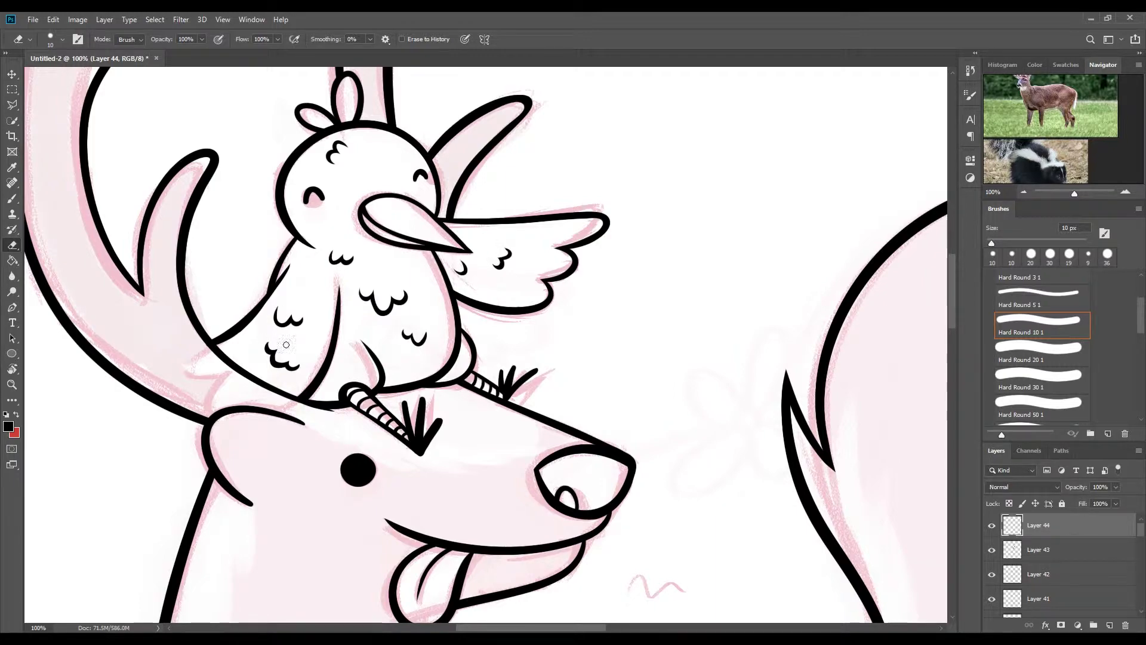
key(ctrl+minus)
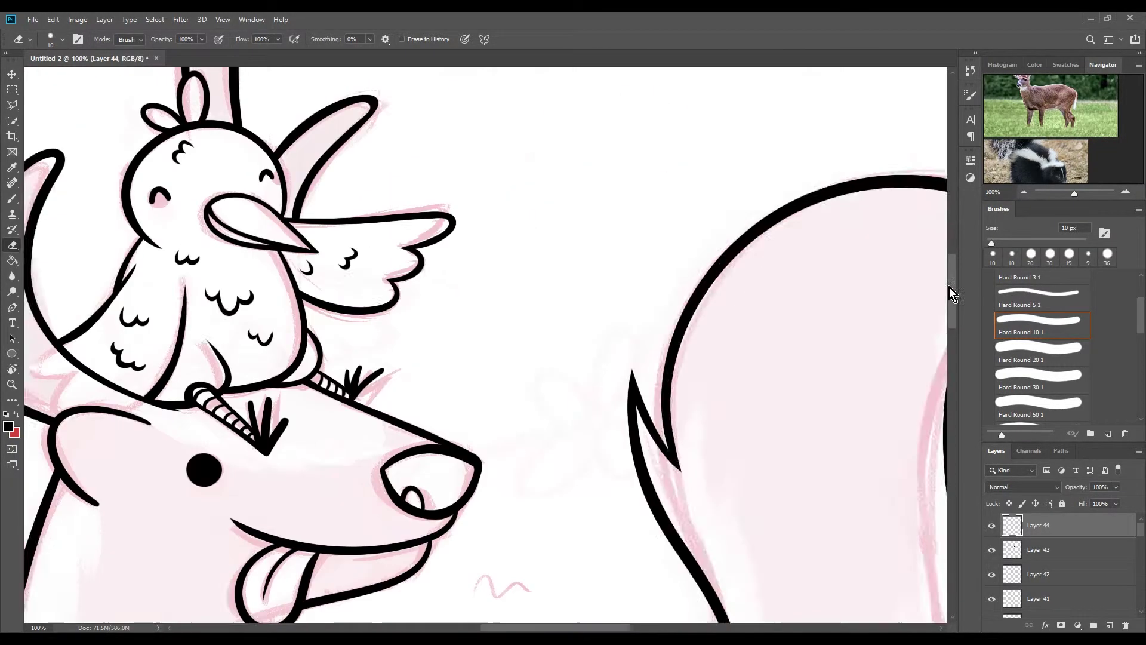
key(ctrl+minus)
key(ctrl+minus)
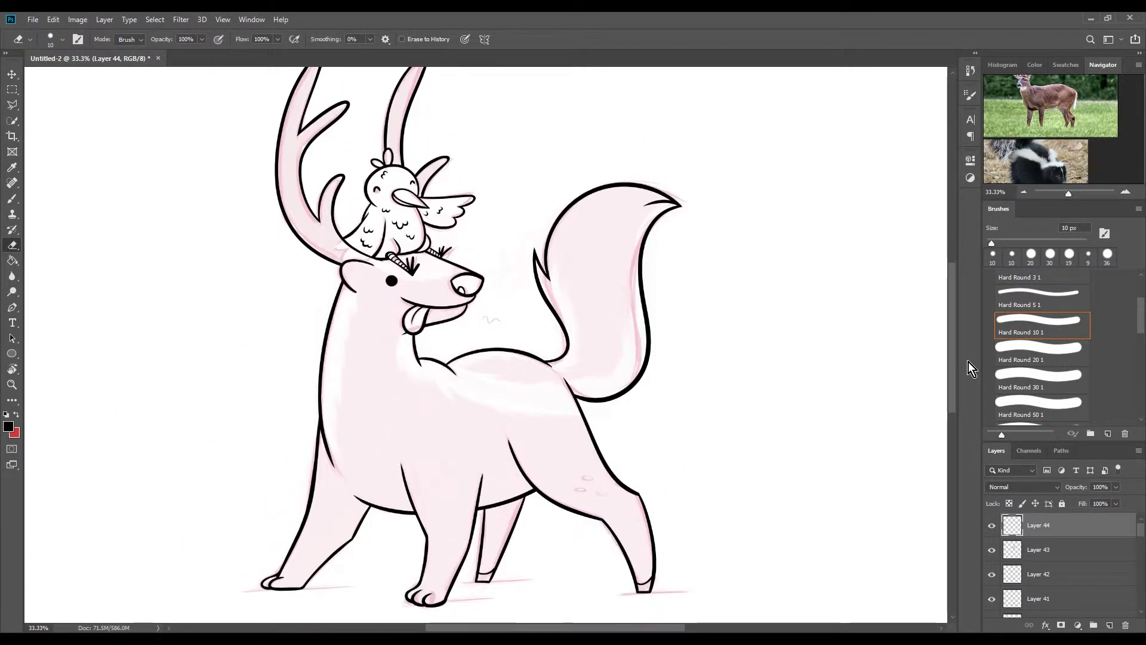
key(ctrl+minus)
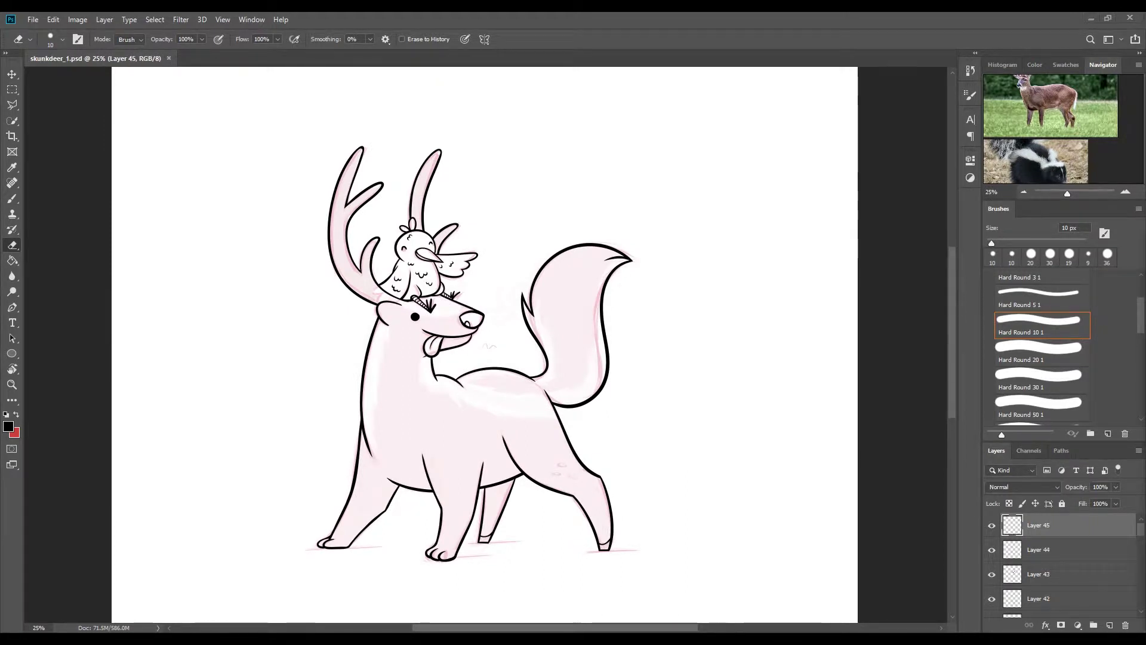
- Return to the brush and set the paint colour to black
key(b)
scroll(502, 526, down, 2)
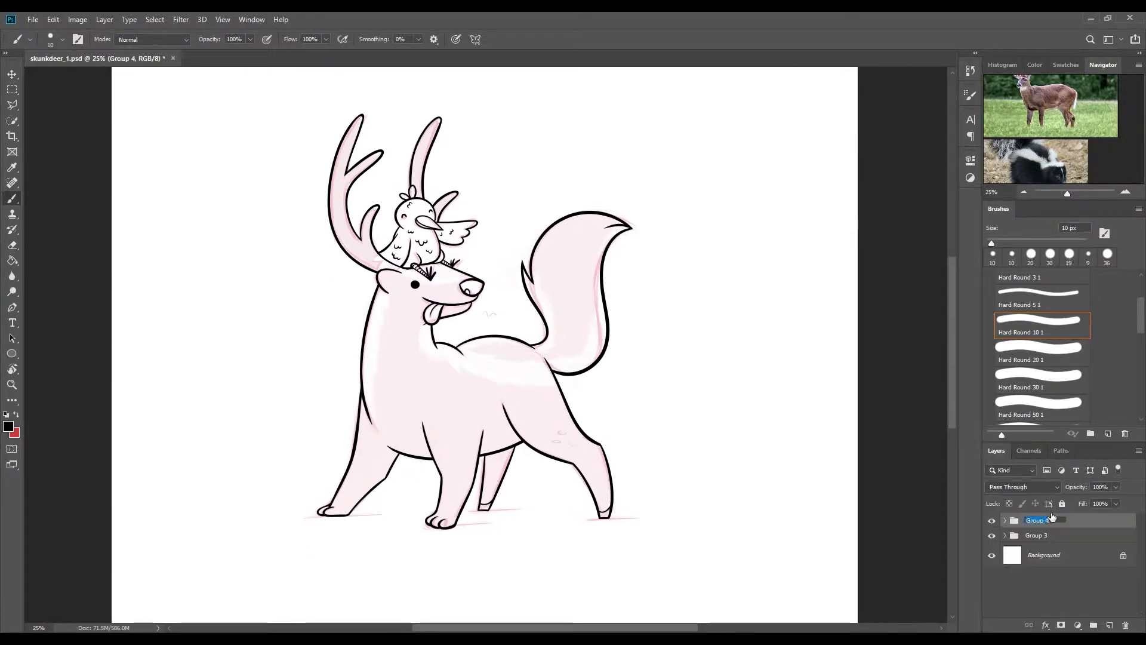
click(8, 426)
key(Return)
- Paint solid black over the back, rear leg, neck, chest, legs and tail
mouse_move(454, 349)
mouse_down()
mouse_move(561, 382)
mouse_move(606, 514)
mouse_up()
mouse_move(382, 281)
mouse_down()
mouse_move(470, 420)
mouse_move(436, 412)
mouse_move(454, 507)
mouse_move(353, 481)
mouse_up()
mouse_move(537, 334)
mouse_down()
mouse_move(556, 224)
mouse_move(567, 322)
mouse_up()
mouse_move(550, 269)
mouse_down()
mouse_move(412, 280)
mouse_move(495, 352)
mouse_up()
- Erase the black spill around the eye, the neck and the tail's edges
key(ctrl+plus)
key(e)
drag(421, 337, 425, 315)
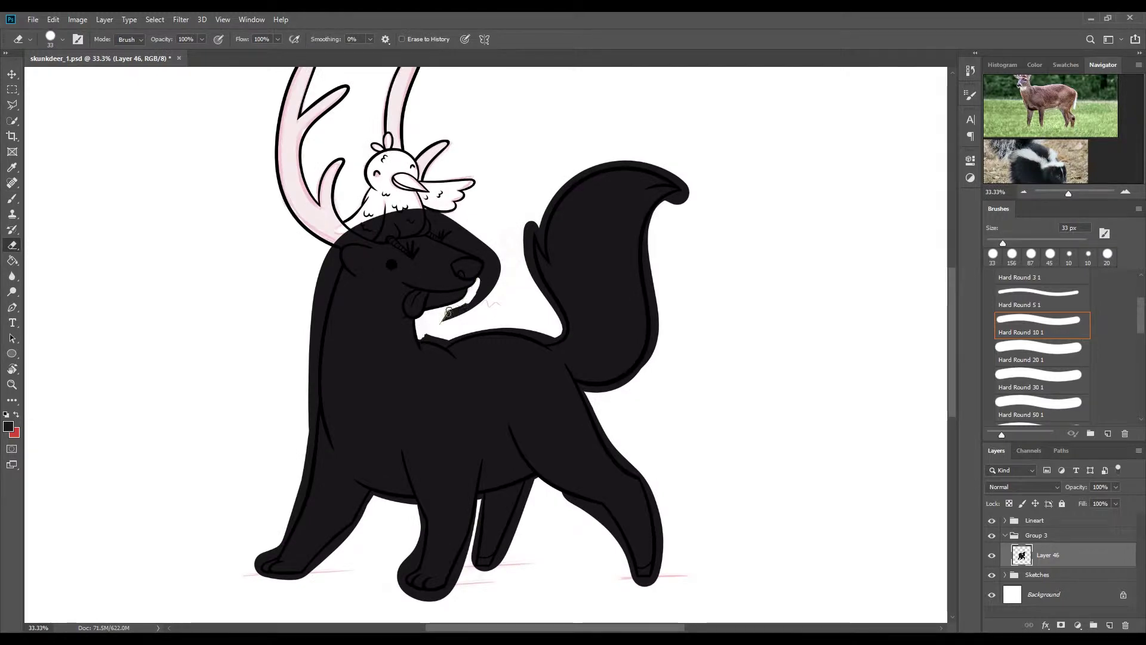
key(ctrl+plus)
drag(391, 163, 358, 179)
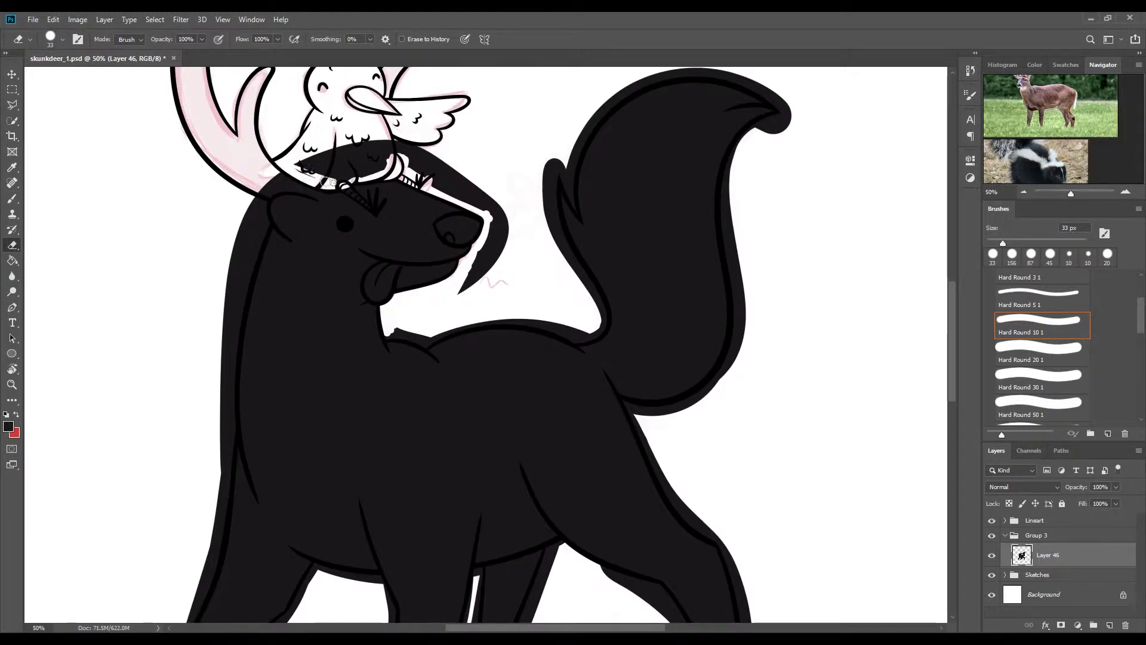
drag(401, 330, 417, 337)
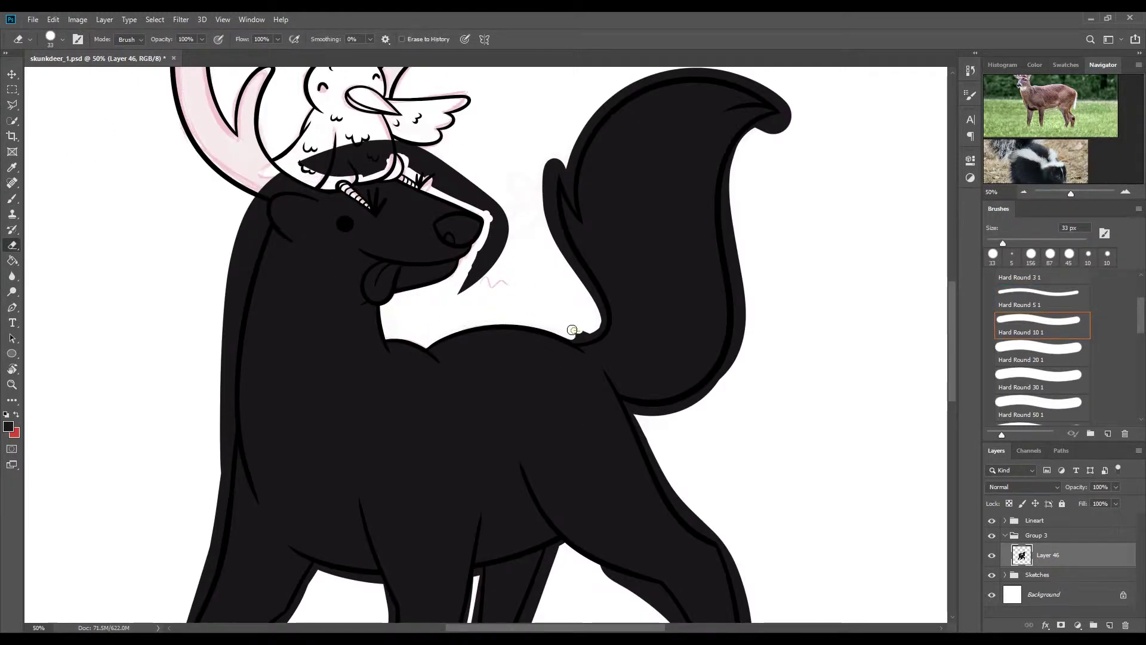
drag(570, 261, 552, 161)
scroll(555, 179, up, 5)
drag(579, 352, 725, 426)
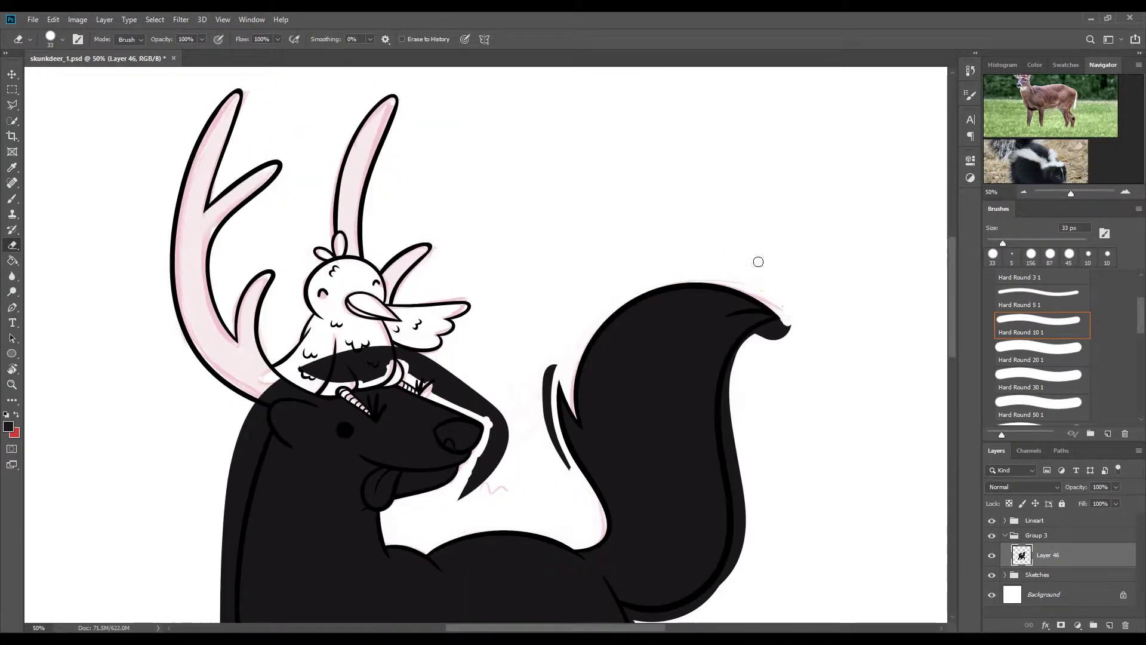
scroll(726, 426, down, 5)
drag(717, 268, 735, 512)
scroll(734, 512, down, 4)
mouse_move(735, 328)
mouse_down()
mouse_move(747, 448)
mouse_move(709, 463)
mouse_move(603, 328)
mouse_move(544, 334)
mouse_up()
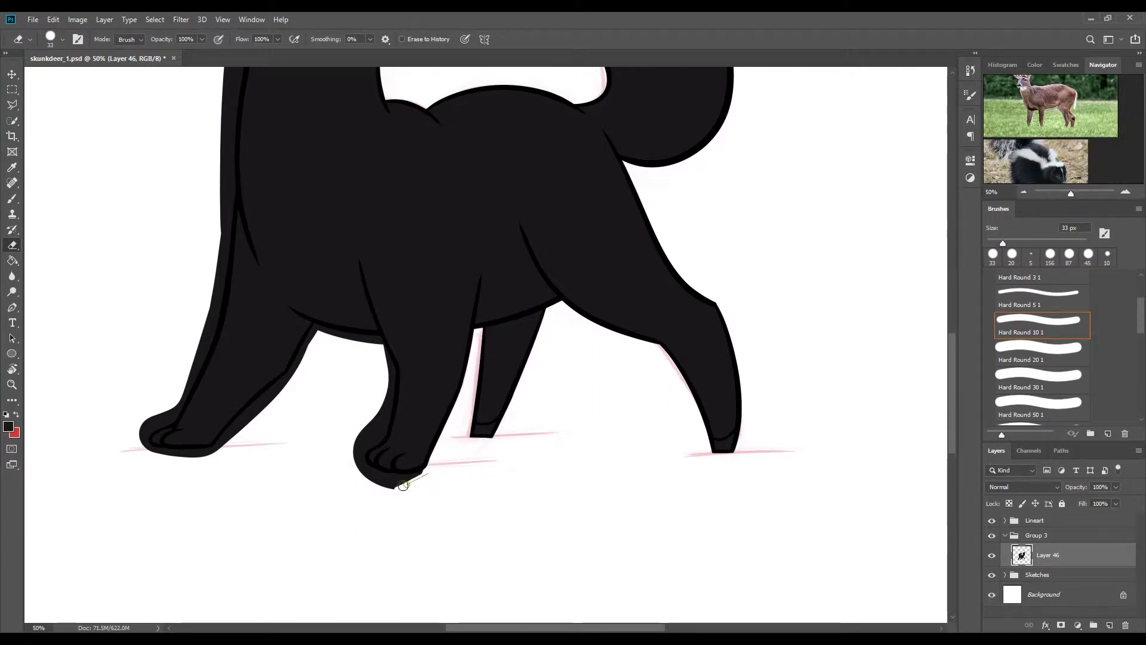
- Trim the black spill from the front leg, the front paw, and around the bird and snout
drag(404, 485, 358, 442)
drag(382, 335, 285, 378)
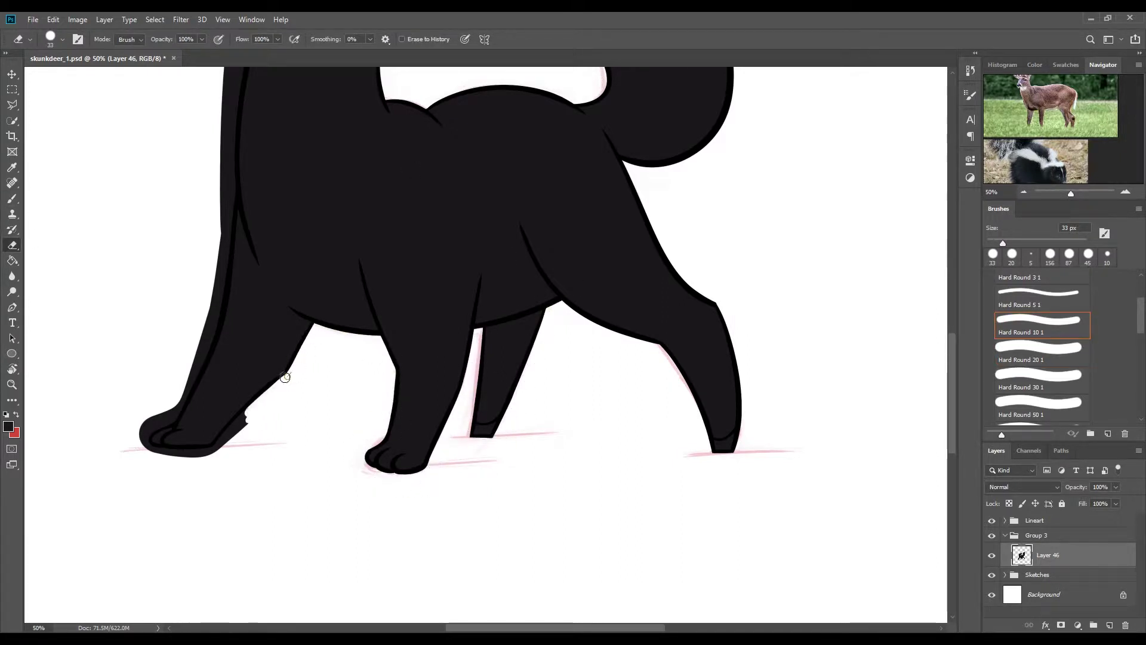
scroll(74, 256, left, 5)
drag(421, 448, 484, 448)
mouse_move(405, 435)
mouse_down()
mouse_move(491, 279)
mouse_move(494, 179)
mouse_up()
scroll(495, 179, up, 5)
drag(505, 442, 522, 284)
mouse_move(647, 177)
mouse_down()
mouse_move(663, 191)
mouse_move(772, 128)
mouse_move(726, 295)
mouse_up()
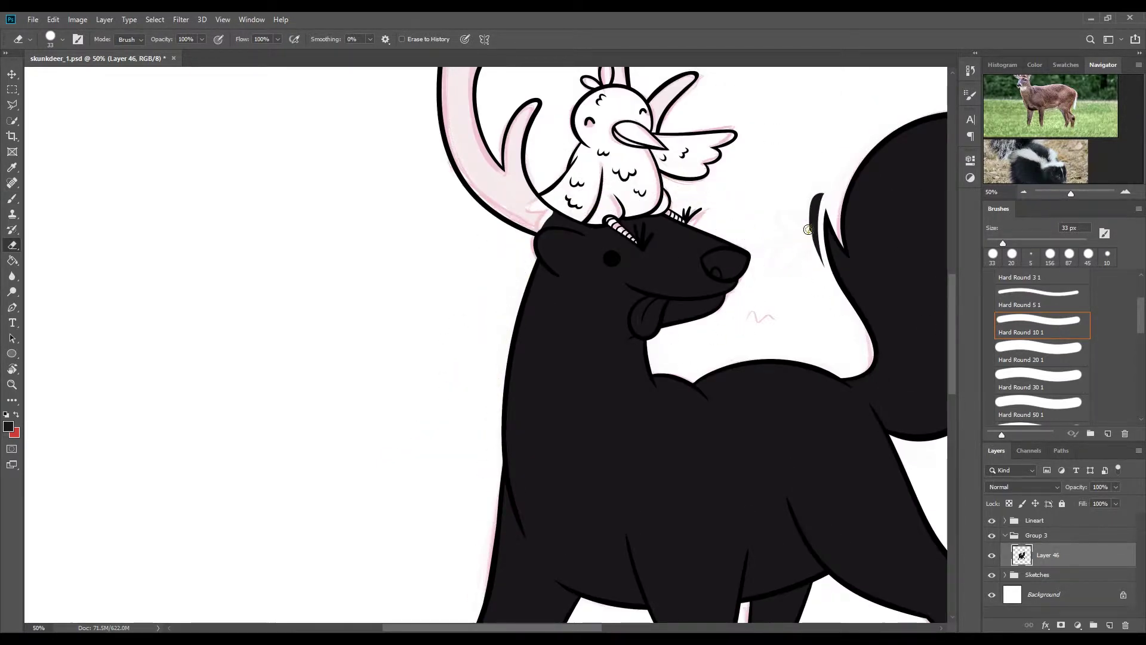
- Paint both antlers solid black with the Brush
key(b)
scroll(534, 332, up, 4)
mouse_move(487, 436)
mouse_down()
mouse_move(537, 418)
mouse_move(534, 333)
mouse_move(472, 370)
mouse_move(465, 268)
mouse_move(503, 151)
mouse_up()
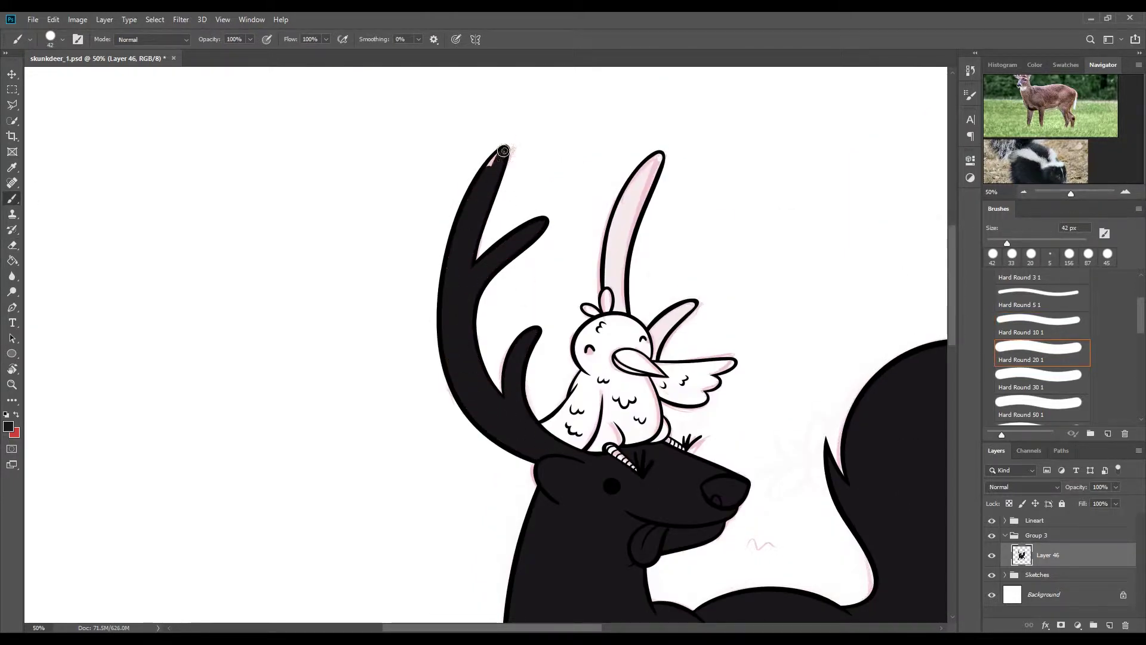
drag(620, 297, 652, 160)
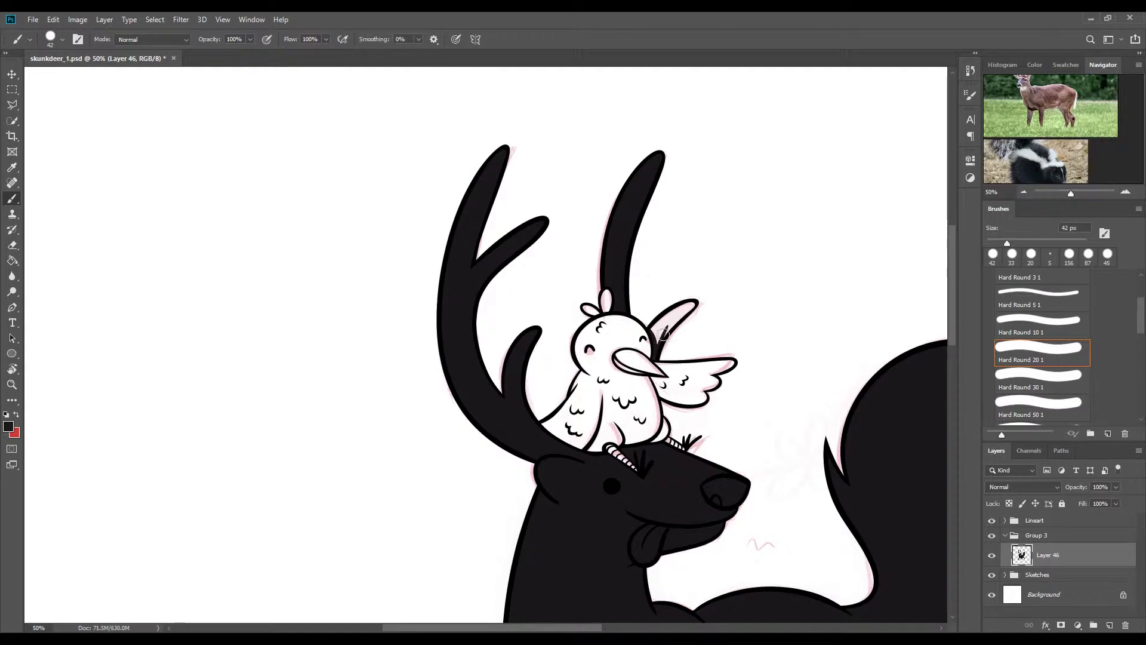
- Rename the black base layer 'fur base'
scroll(667, 324, down, 5)
scroll(953, 382, up, 2)
double_click(1048, 554)
text(fur base)
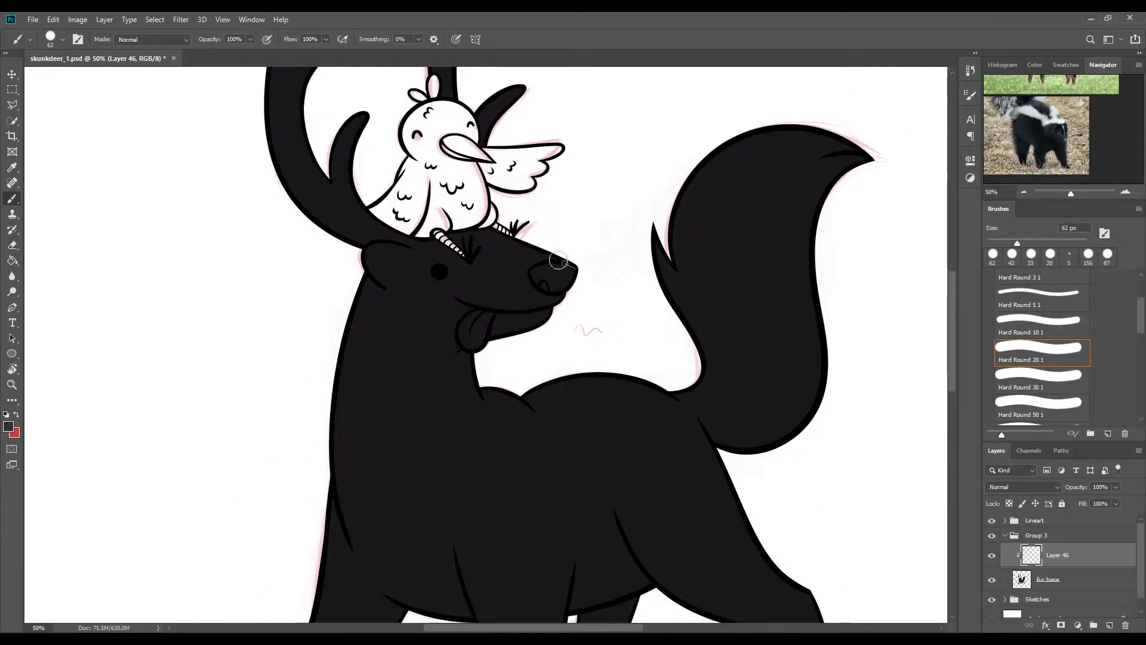
- Paint lighter grey over the muzzle, neck, back, front leg, hip and back legs
mouse_move(558, 261)
mouse_down()
mouse_move(454, 322)
mouse_move(472, 418)
mouse_move(580, 391)
mouse_move(706, 475)
mouse_up()
mouse_move(418, 394)
mouse_down()
mouse_move(609, 477)
mouse_move(734, 508)
mouse_up()
scroll(581, 418, down, 3)
drag(454, 298, 582, 349)
drag(513, 394, 510, 579)
mouse_move(638, 324)
mouse_down()
mouse_move(711, 302)
mouse_move(832, 506)
mouse_up()
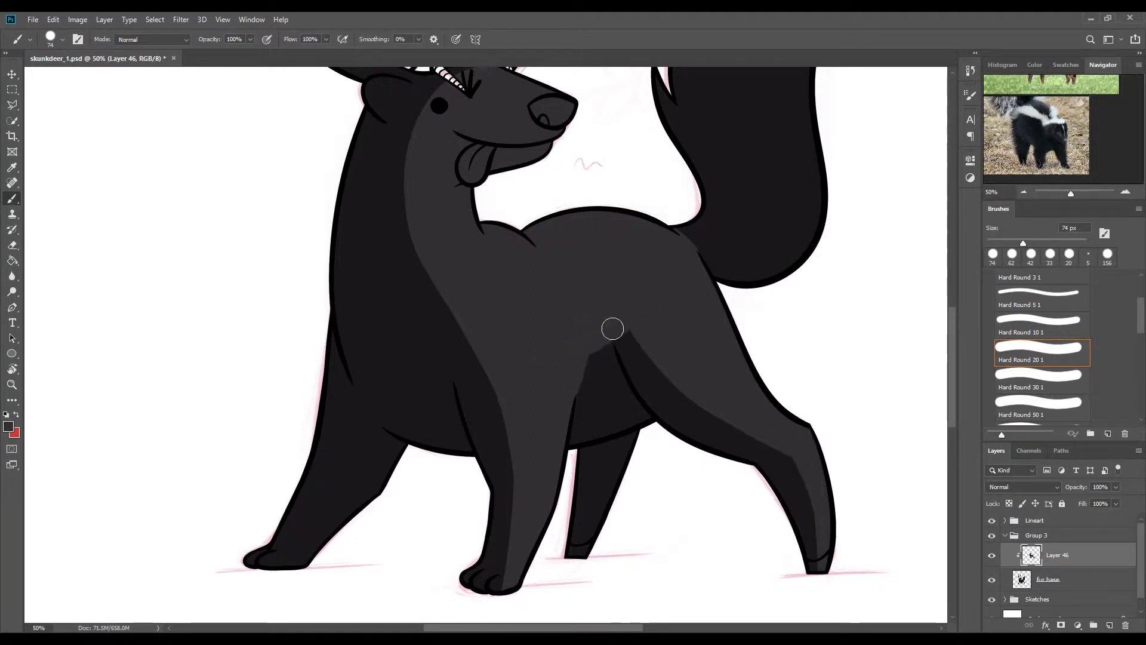
drag(618, 471, 622, 425)
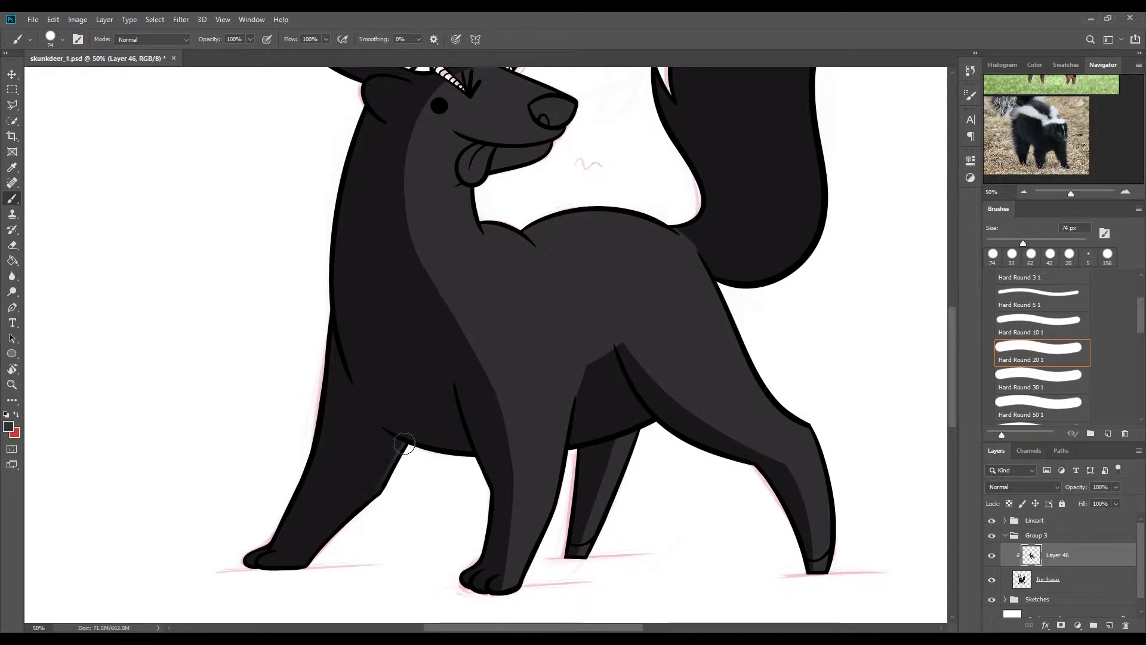
- Paint a lighter grey stripe up the tail, then add a new layer clipped to the fur
mouse_move(776, 239)
mouse_down()
mouse_move(621, 403)
mouse_move(711, 155)
mouse_up()
drag(524, 440, 713, 154)
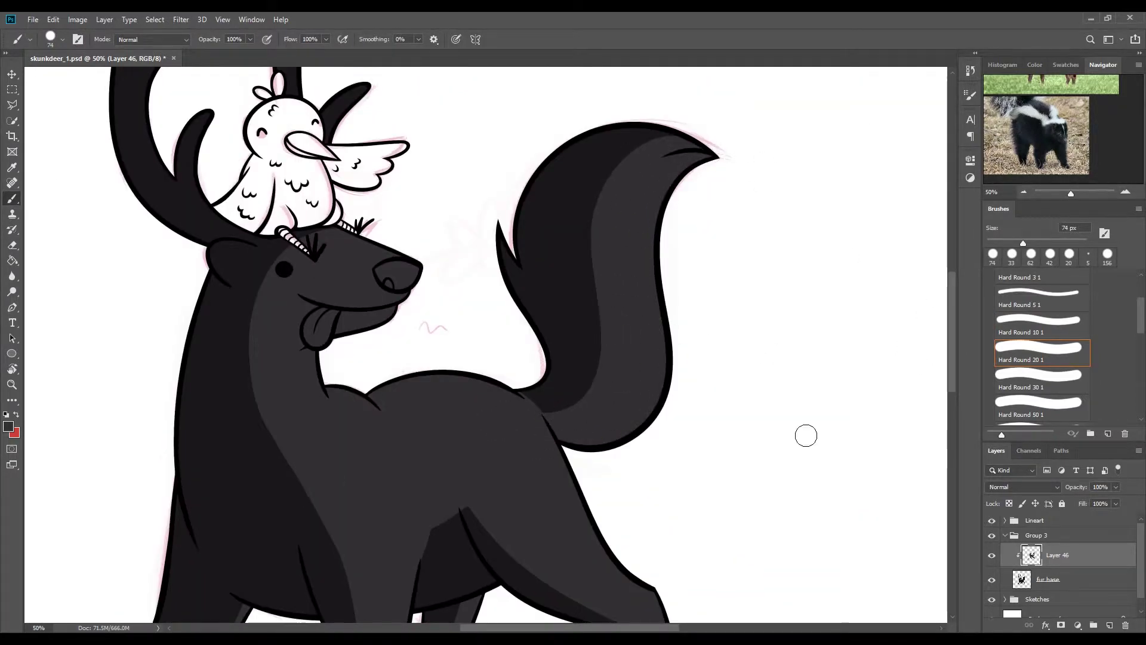
scroll(806, 435, left, 5)
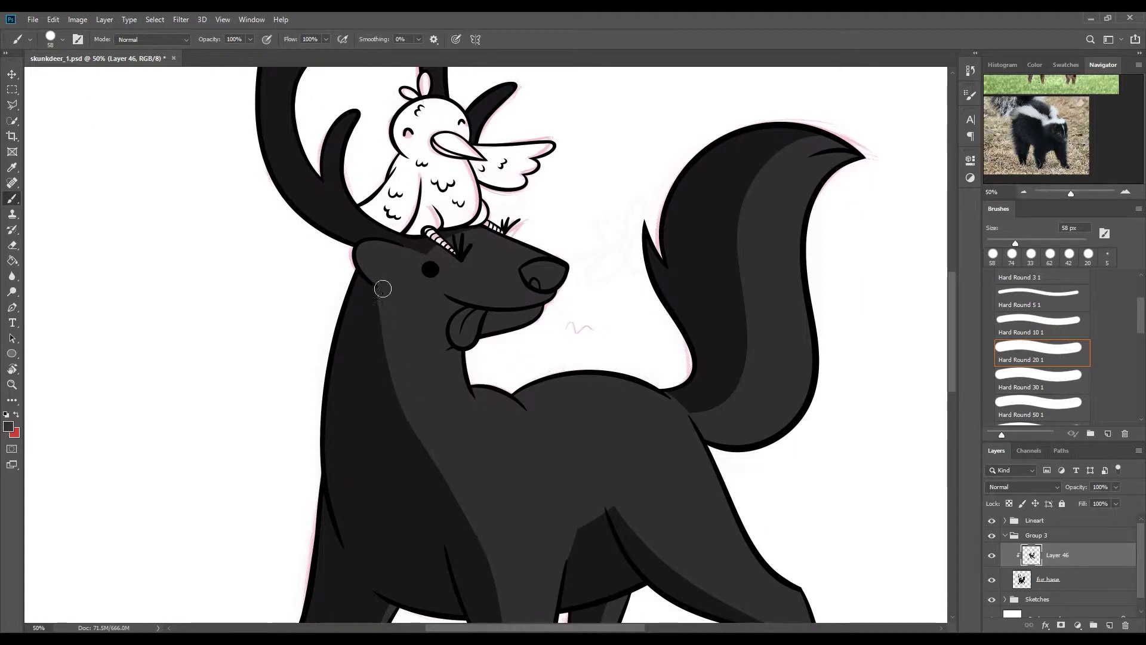
key(e)
key(b)
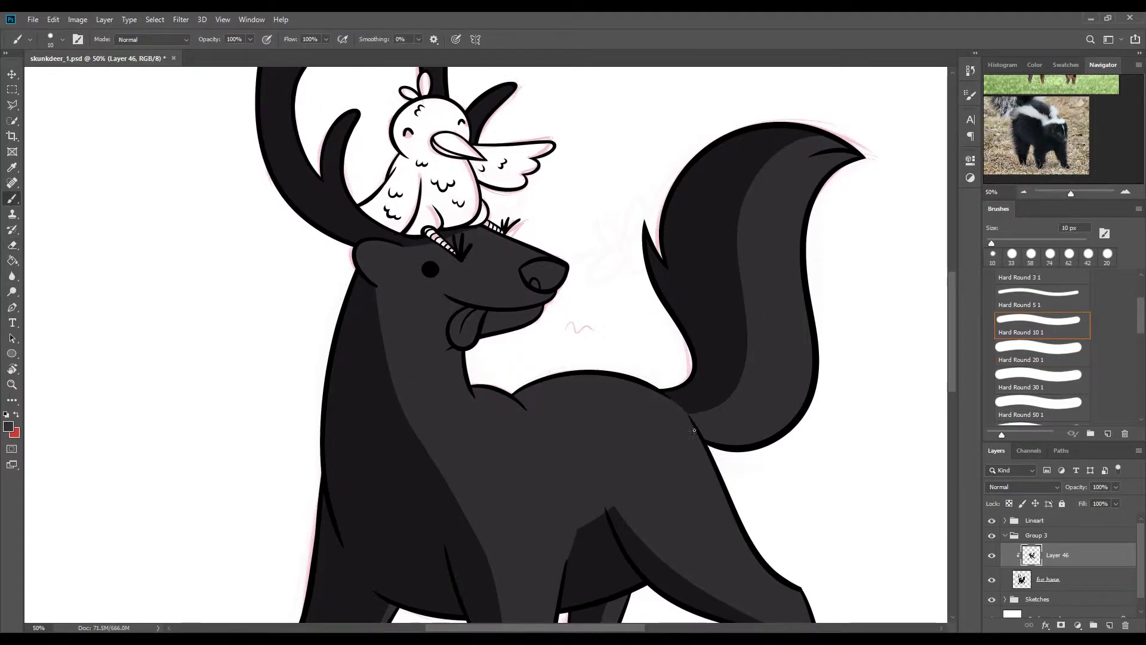
scroll(597, 441, down, 3)
scroll(491, 497, down, 3)
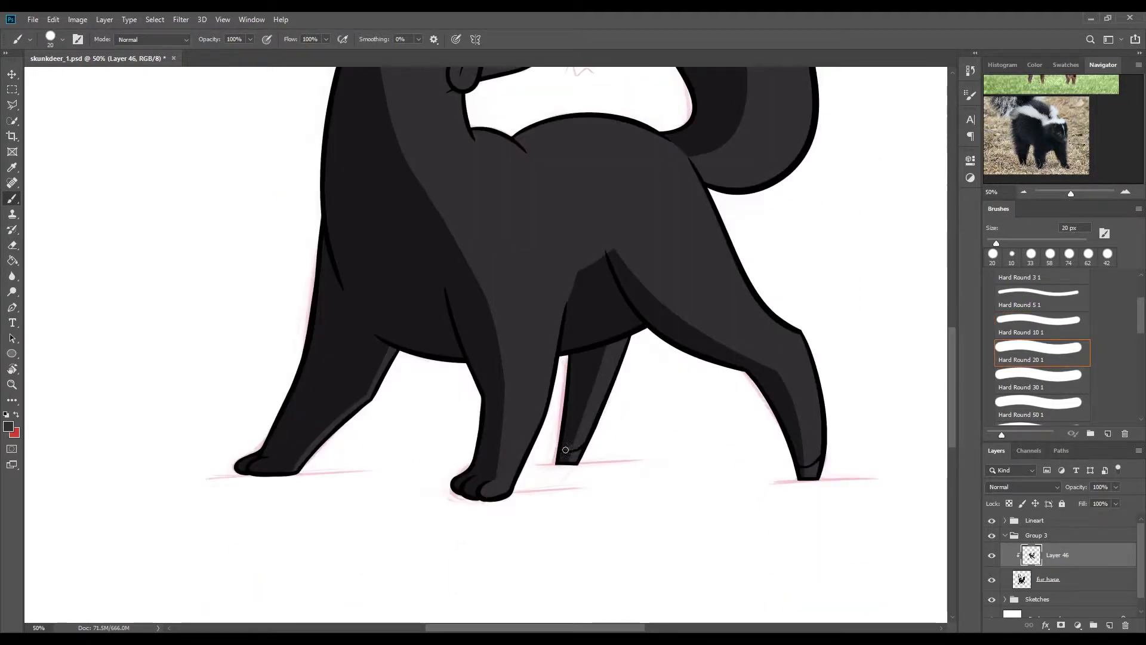
key(ctrl+alt+shift+n)
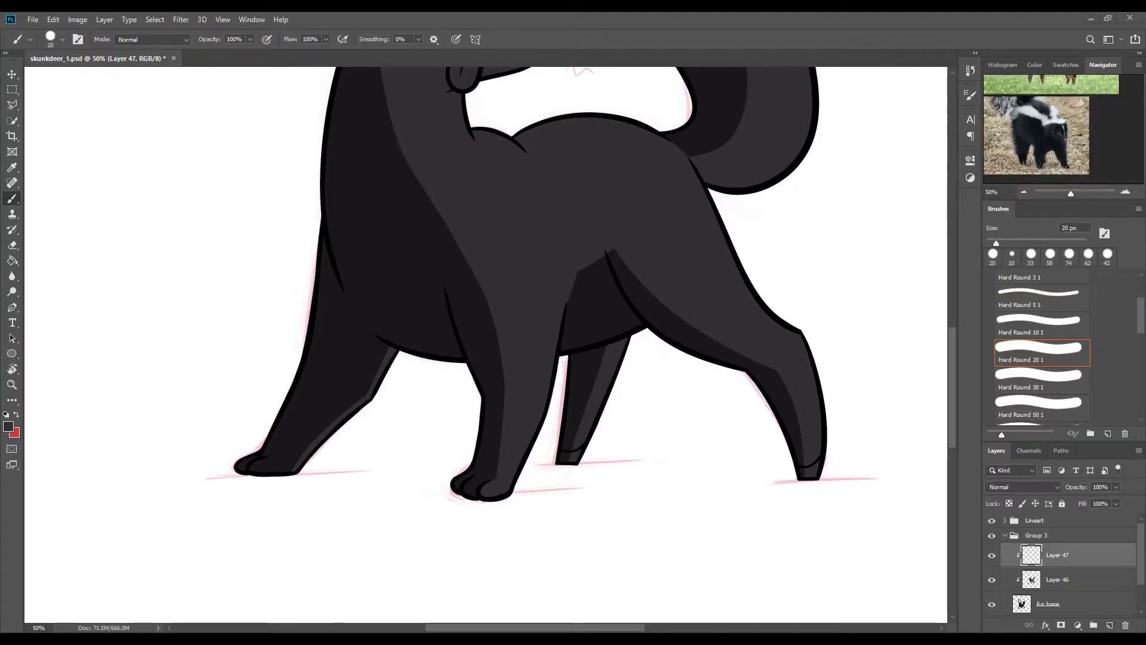
key(ctrl+alt+g)
click(9, 426)
- Confirm light grey as the paint colour and add clipped layers for details and the nose
click(878, 391)
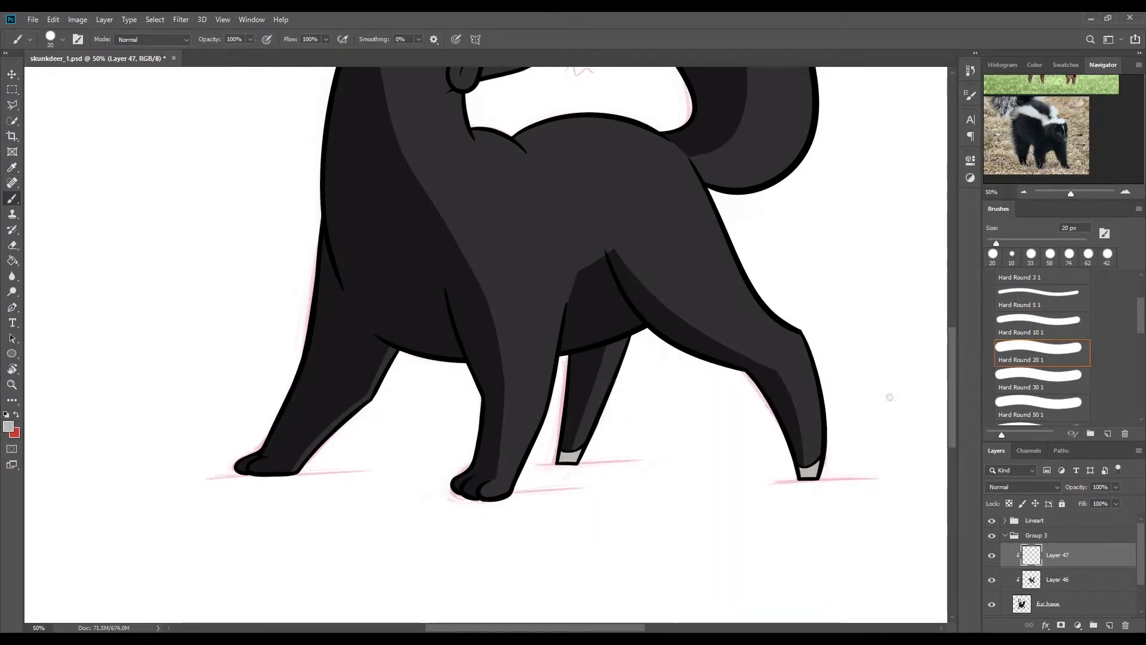
scroll(889, 397, up, 3)
key(ctrl+shift+alt+n)
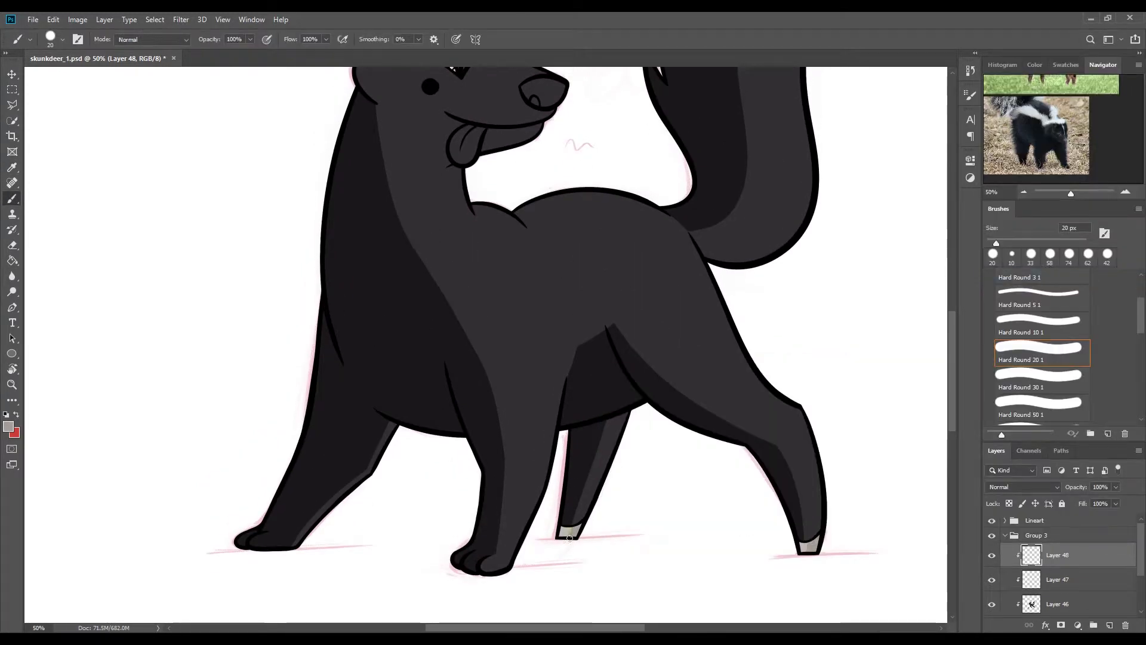
scroll(572, 528, up, 3)
scroll(571, 528, up, 8)
key(ctrl+shift+alt+n)
- Pick a pink colour and paint the nose pink
click(9, 427)
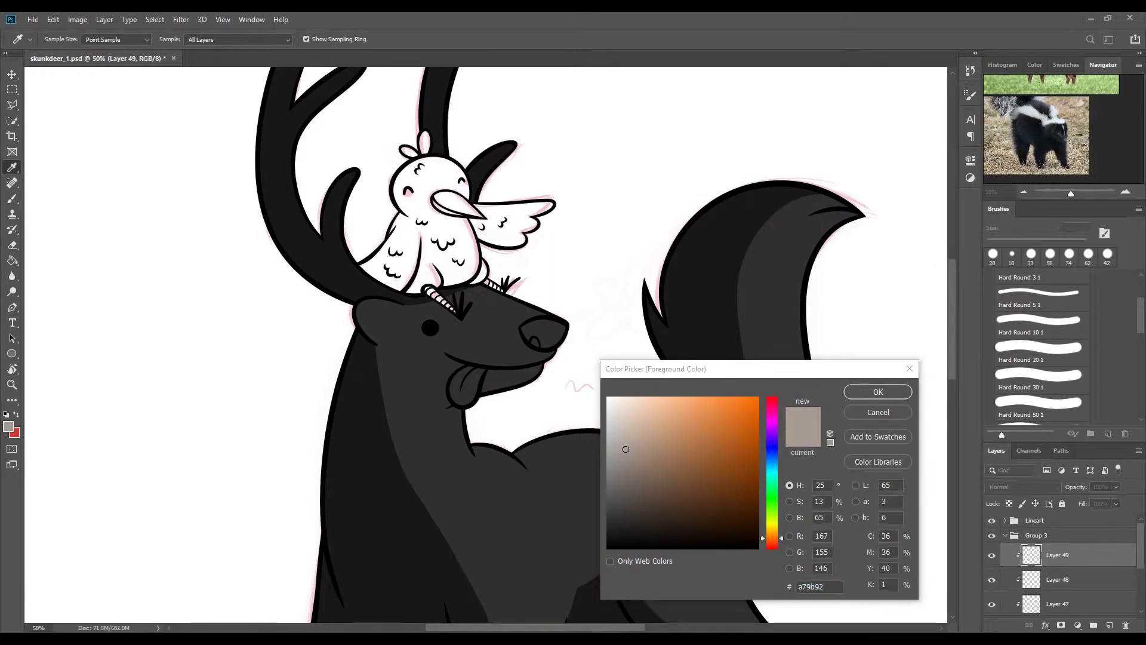
mouse_move(772, 453)
mouse_down()
mouse_move(772, 412)
mouse_move(771, 520)
mouse_up()
click(878, 391)
key(b)
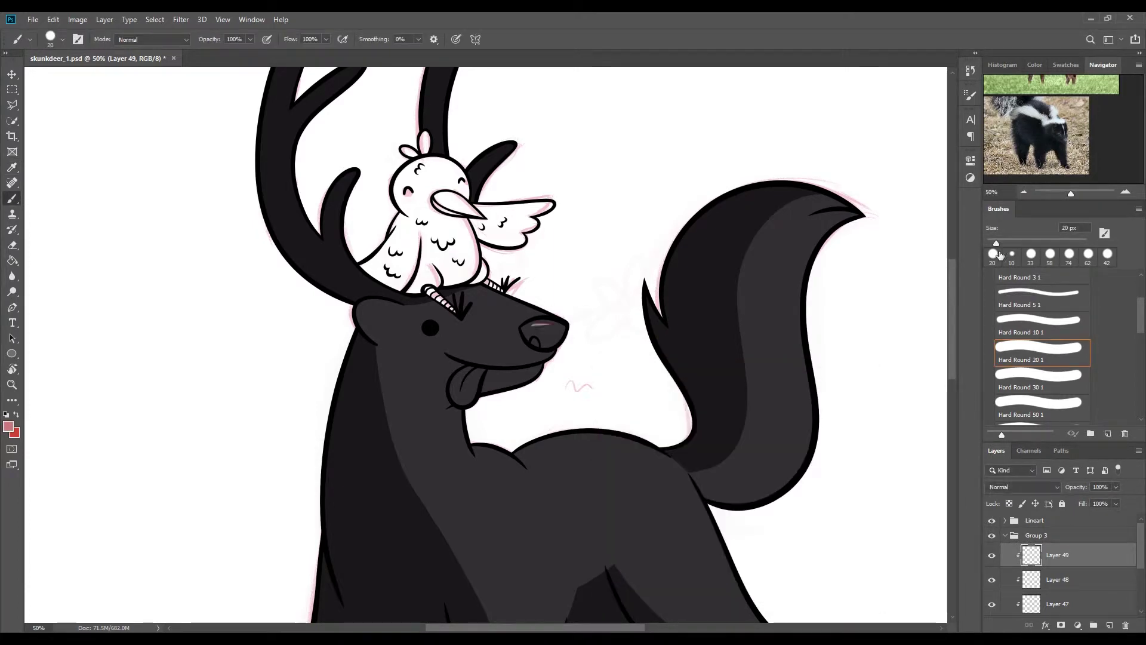
drag(543, 328, 529, 340)
- Add new layers for the tongue and choose a darker red, then a red tongue colour
key(ctrl+shift+alt+n)
click(9, 426)
click(704, 445)
click(877, 389)
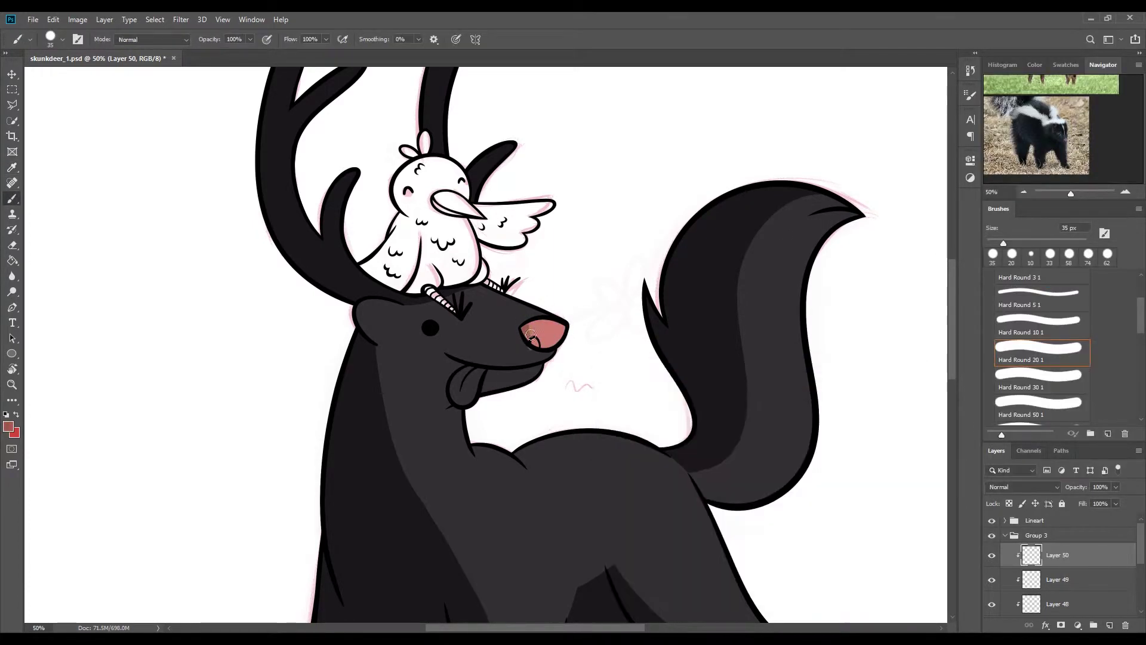
key(e)
key(b)
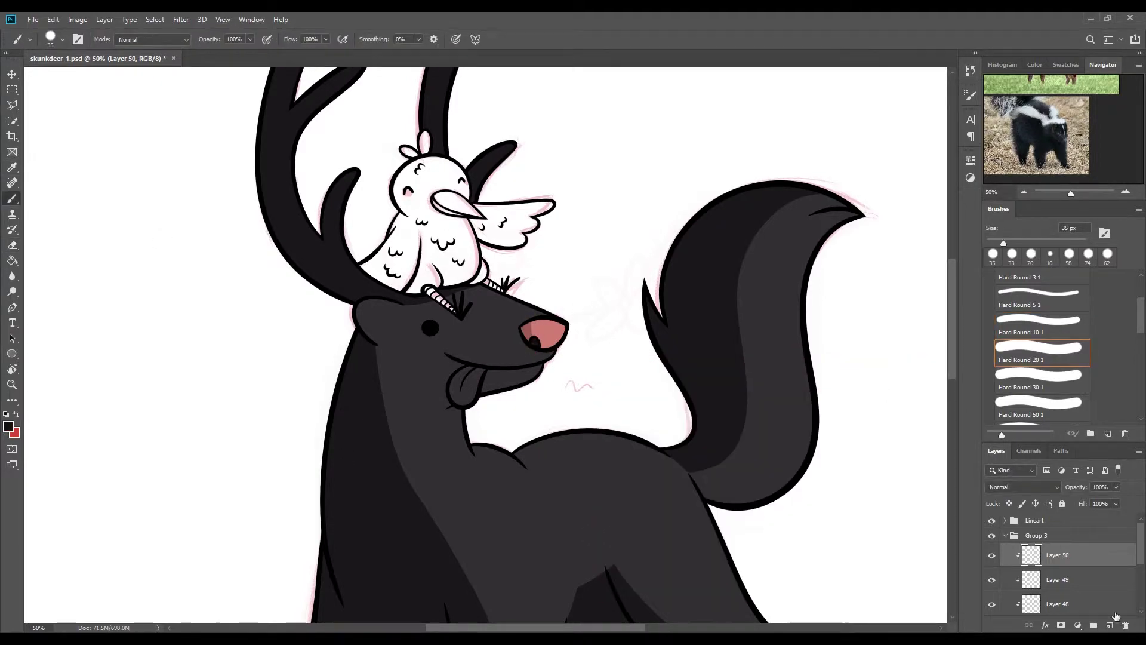
key(ctrl+shift+alt+n)
click(8, 426)
click(686, 433)
click(878, 391)
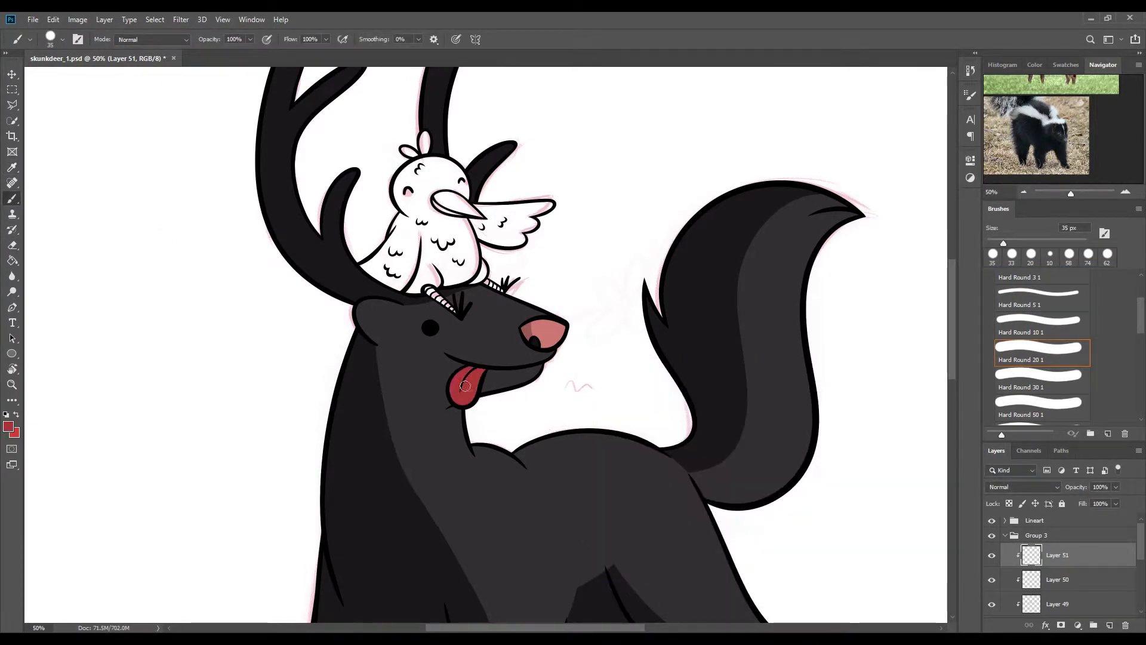
- Add a tongue-detail layer clipped to the layer beneath and set the paint colour to white
key(ctrl+shift+alt+n)
right_click(1058, 540)
click(1041, 277)
key(e)
click(9, 426)
click(609, 394)
click(878, 391)
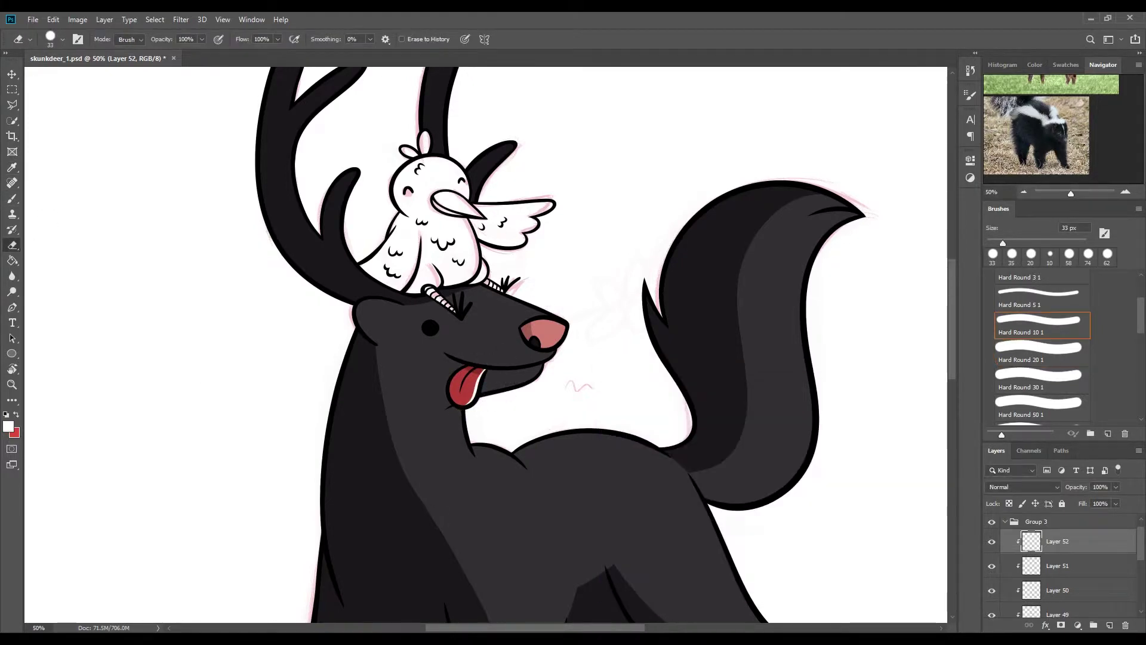
- Select Layer 46, add a new layer above it, and reset the brush colour to black
right_click(985, 339)
click(1034, 479)
key(ctrl+shift+alt+n)
key(b)
alt+click(457, 317)
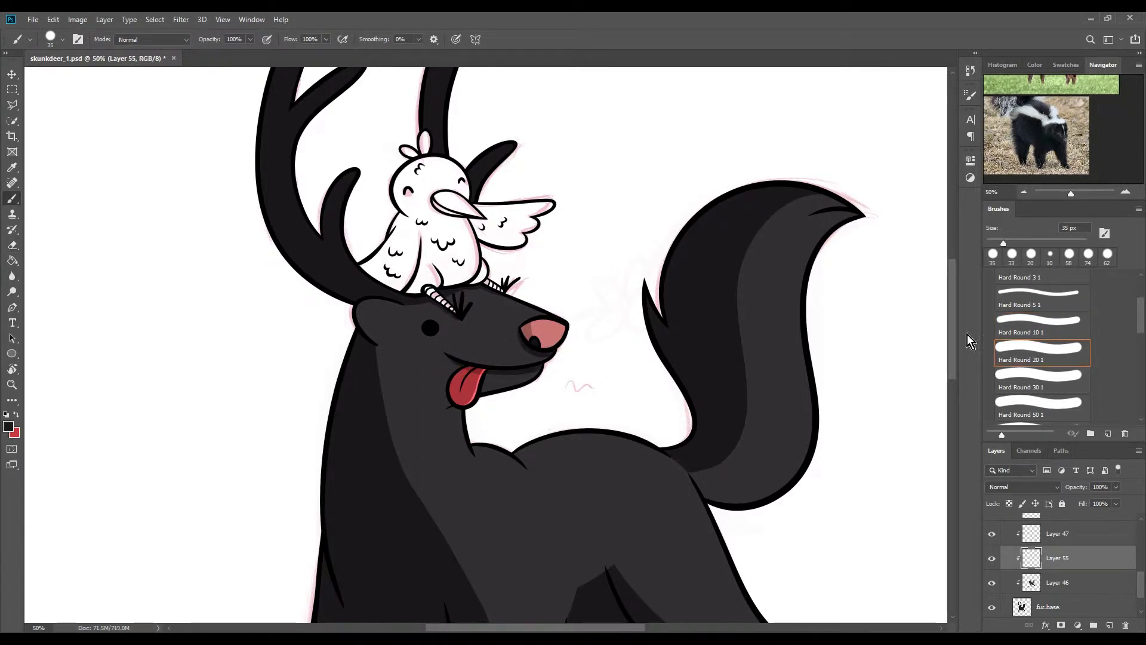
scroll(474, 396, down, 2)
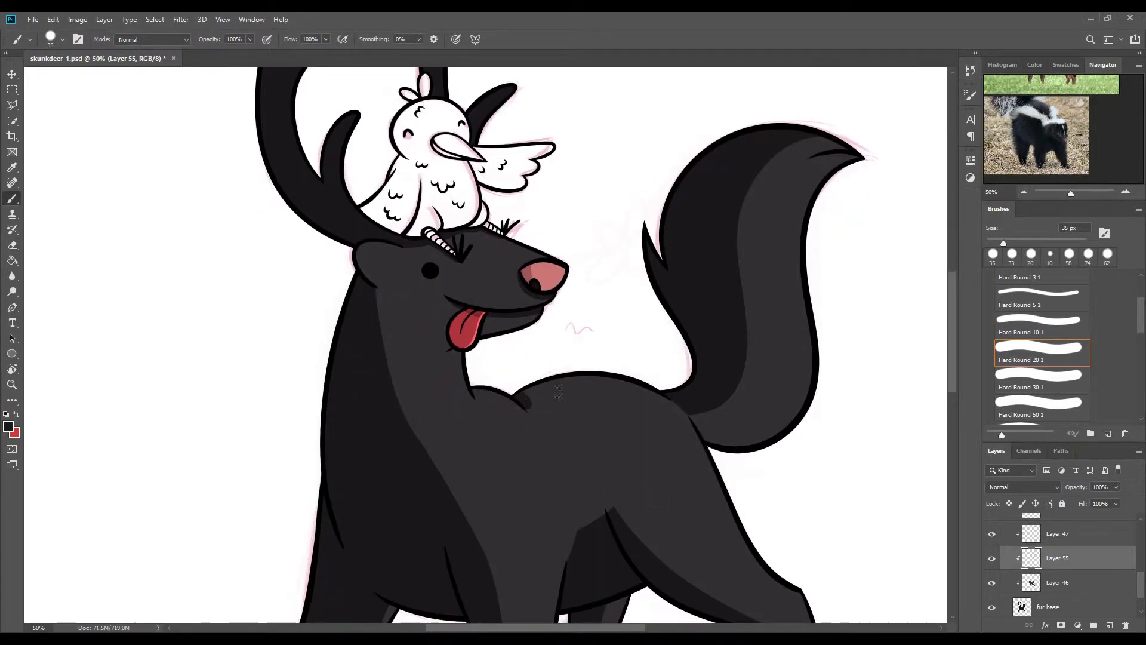
- On a new layer, paint a white blaze across the deer's forehead
key(ctrl+shift+alt+n)
scroll(743, 262, down, 2)
scroll(754, 248, up, 3)
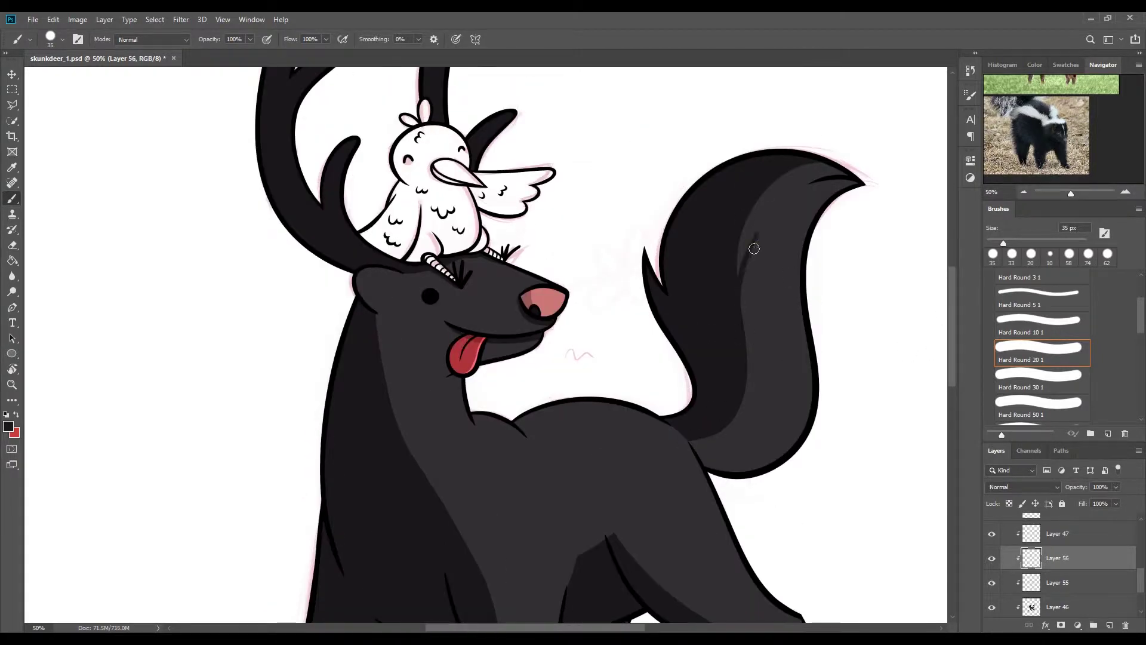
key(e)
scroll(795, 350, down, 6)
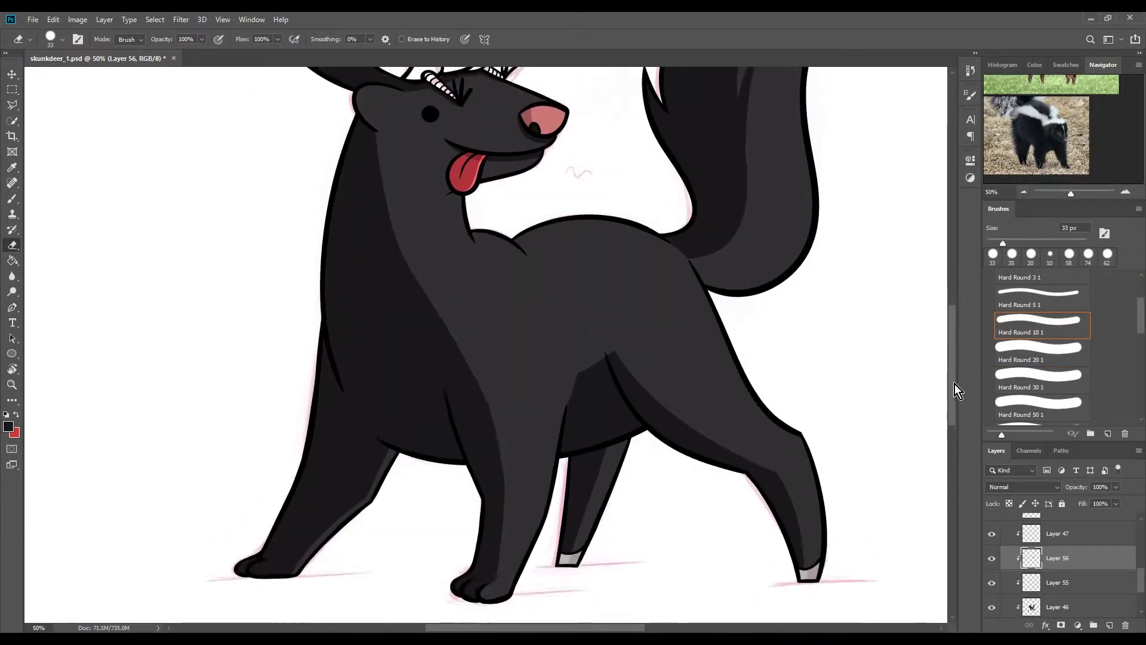
scroll(955, 385, up, 7)
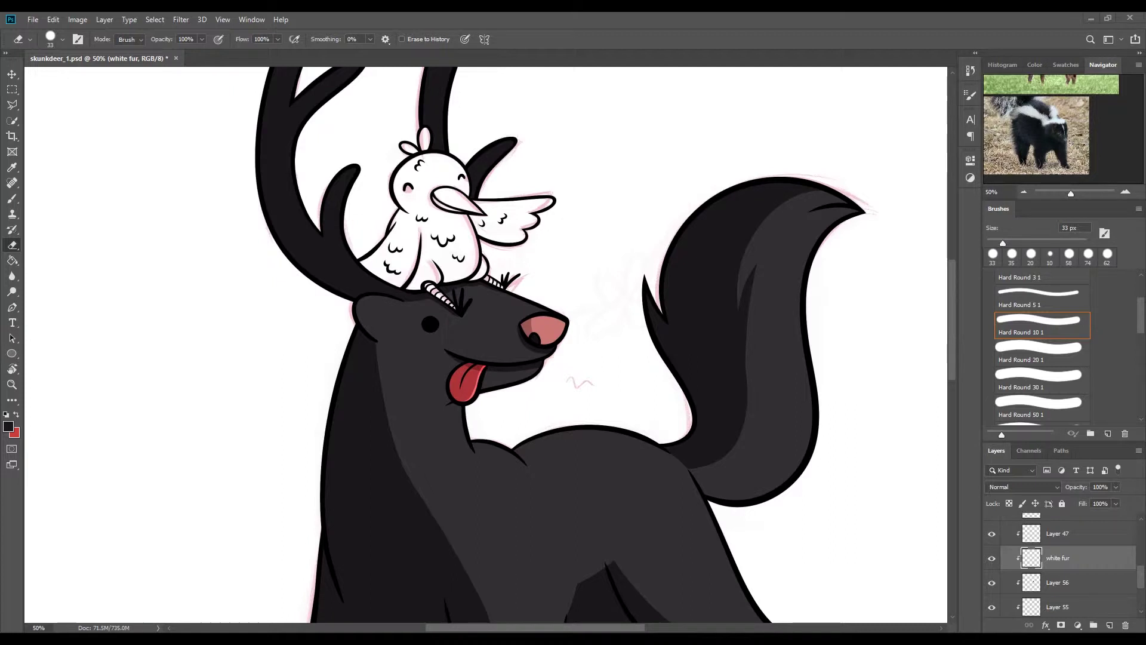
key(b)
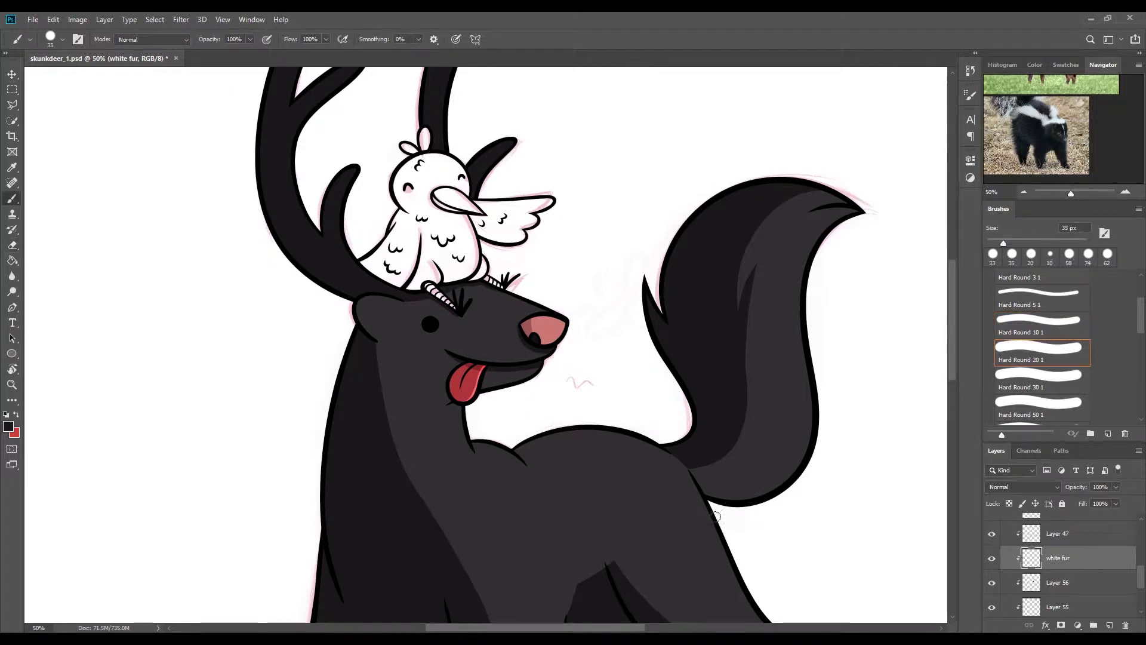
scroll(829, 546, down, 3)
key(x)
drag(517, 234, 484, 223)
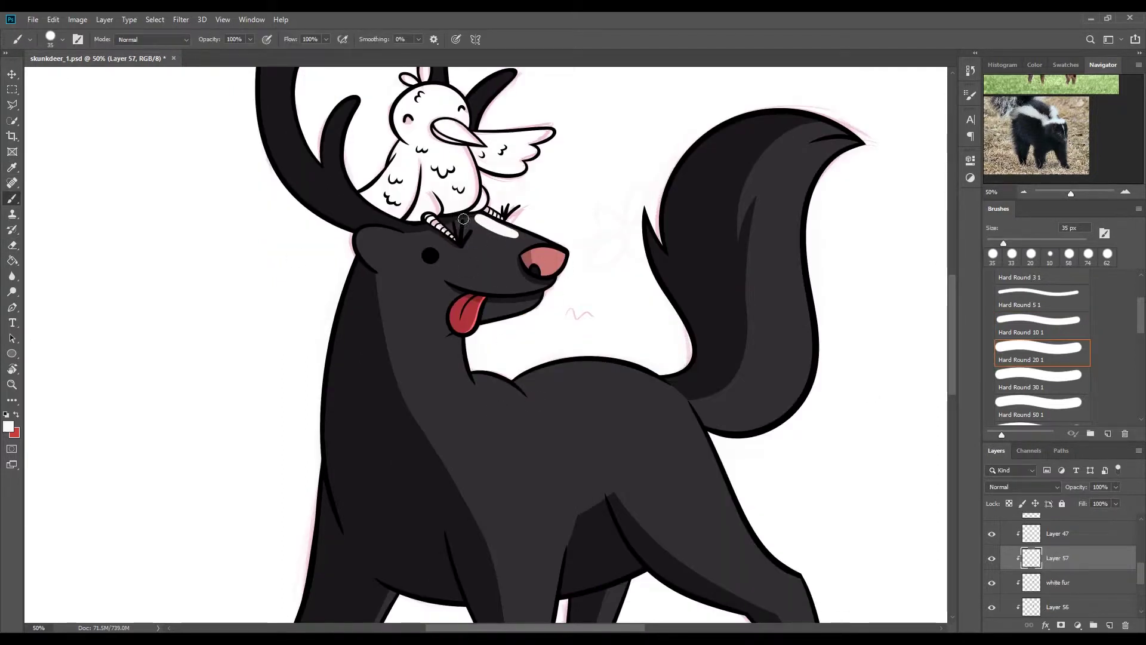
key(ctrl+z)
drag(476, 217, 526, 233)
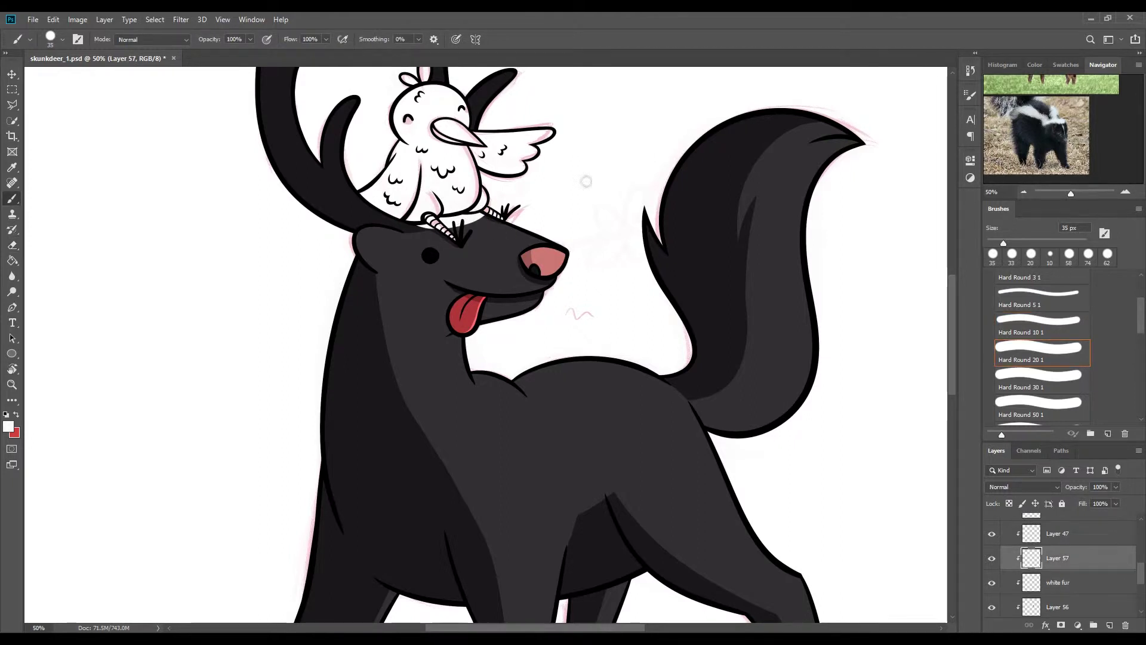
- Paint white along the neck's left edge, across the back, and down both tail sides
drag(331, 334, 325, 380)
drag(475, 375, 708, 412)
key(ctrl+z)
drag(564, 406, 704, 400)
click(12, 245)
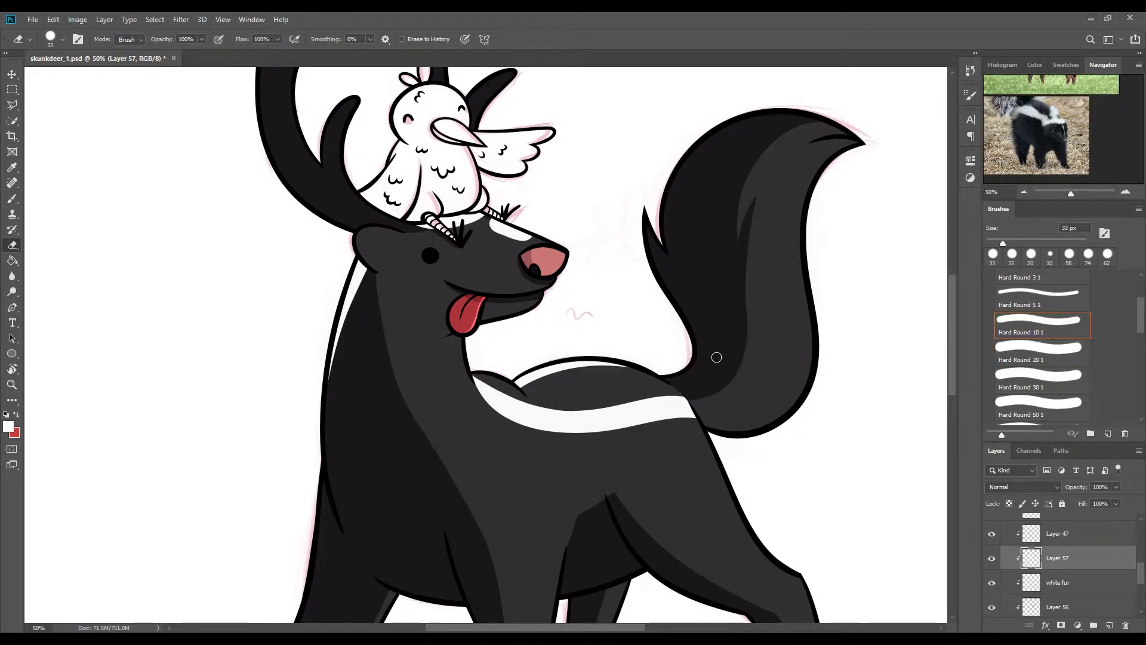
key(b)
key(ctrl+shift+alt+n)
drag(788, 412, 821, 166)
drag(664, 378, 647, 218)
- On a new layer, paint jagged white fur along the back stripe toward the neck
key(ctrl+shift+alt+n)
click(1039, 349)
drag(540, 407, 675, 390)
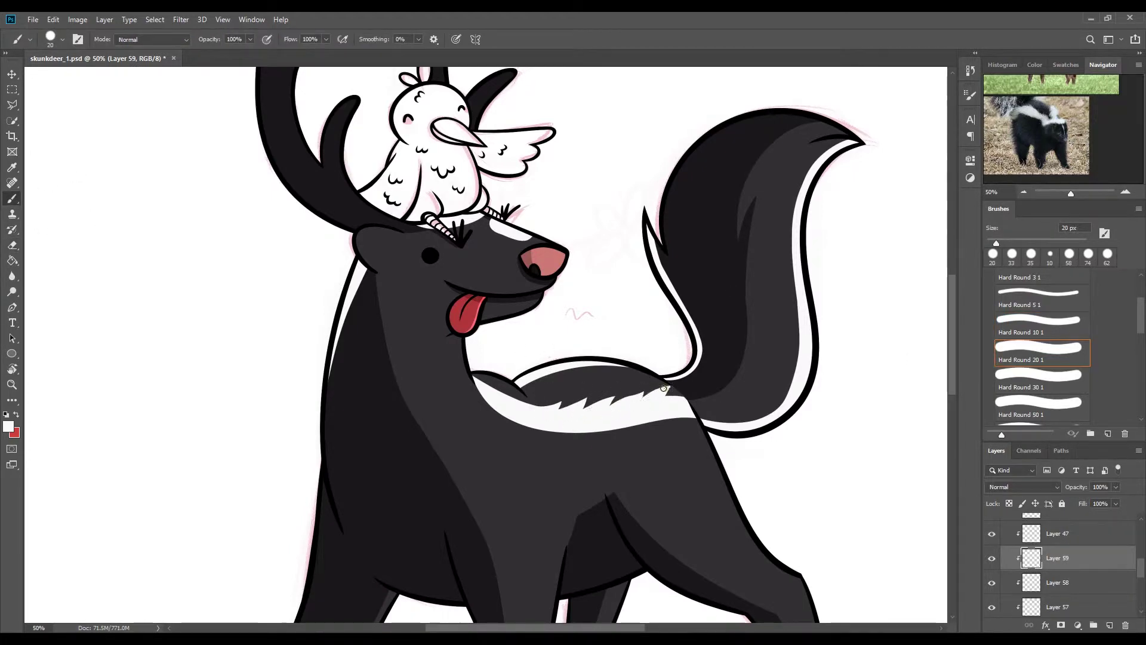
mouse_move(494, 418)
mouse_down()
mouse_move(485, 396)
mouse_move(514, 428)
mouse_move(582, 445)
mouse_move(698, 420)
mouse_up()
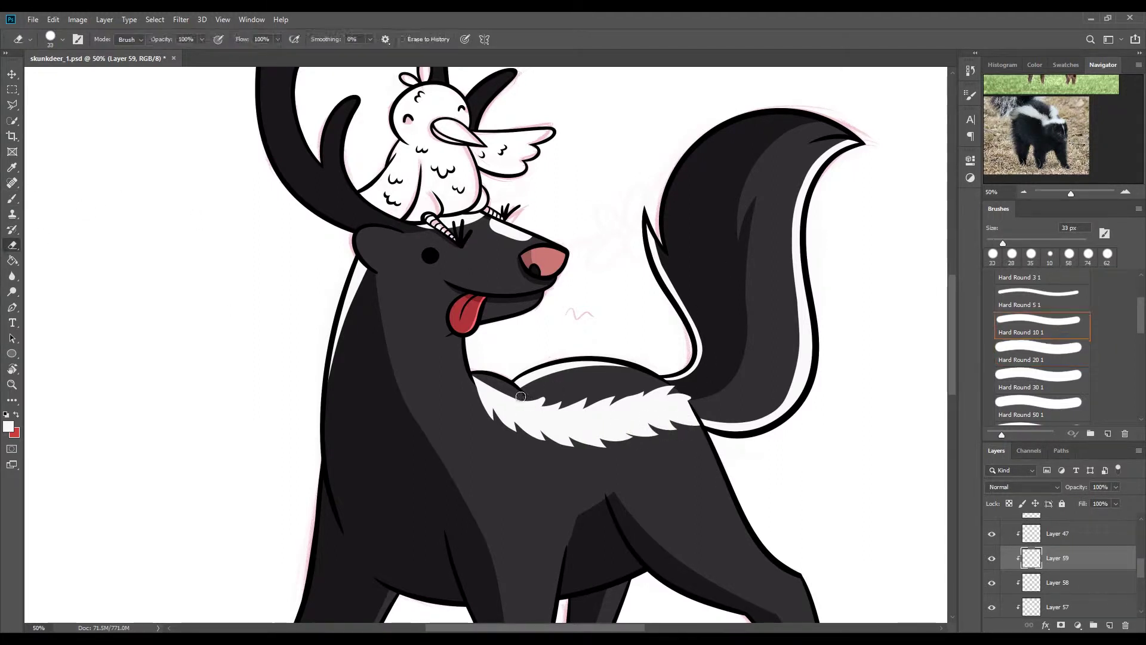
drag(476, 378, 507, 391)
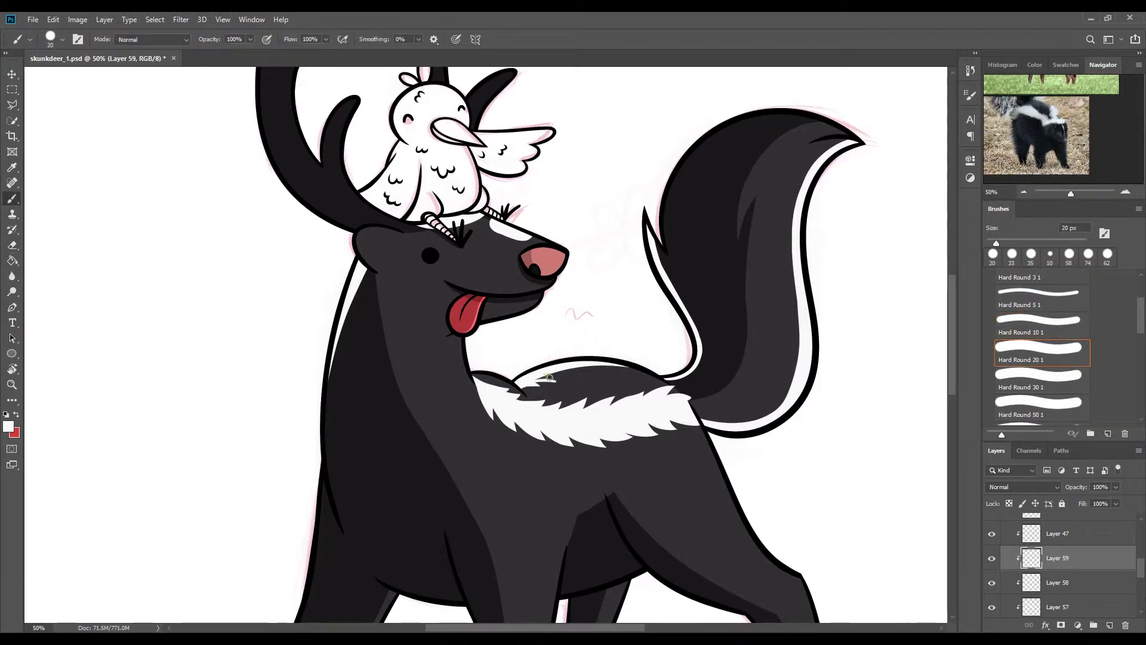
mouse_move(572, 375)
mouse_down()
mouse_move(554, 372)
mouse_move(571, 373)
mouse_up()
key(e)
key(b)
key(e)
key(b)
- Paint spiky white fur along the tail's bottom and up its right edge to the tip
mouse_move(710, 420)
mouse_down()
mouse_move(758, 404)
mouse_move(775, 414)
mouse_up()
key(bracketright)
mouse_move(785, 326)
mouse_down()
mouse_move(803, 388)
mouse_move(794, 367)
mouse_up()
drag(783, 260, 805, 308)
drag(786, 223, 796, 287)
mouse_move(800, 162)
mouse_down()
mouse_move(788, 215)
mouse_move(791, 197)
mouse_up()
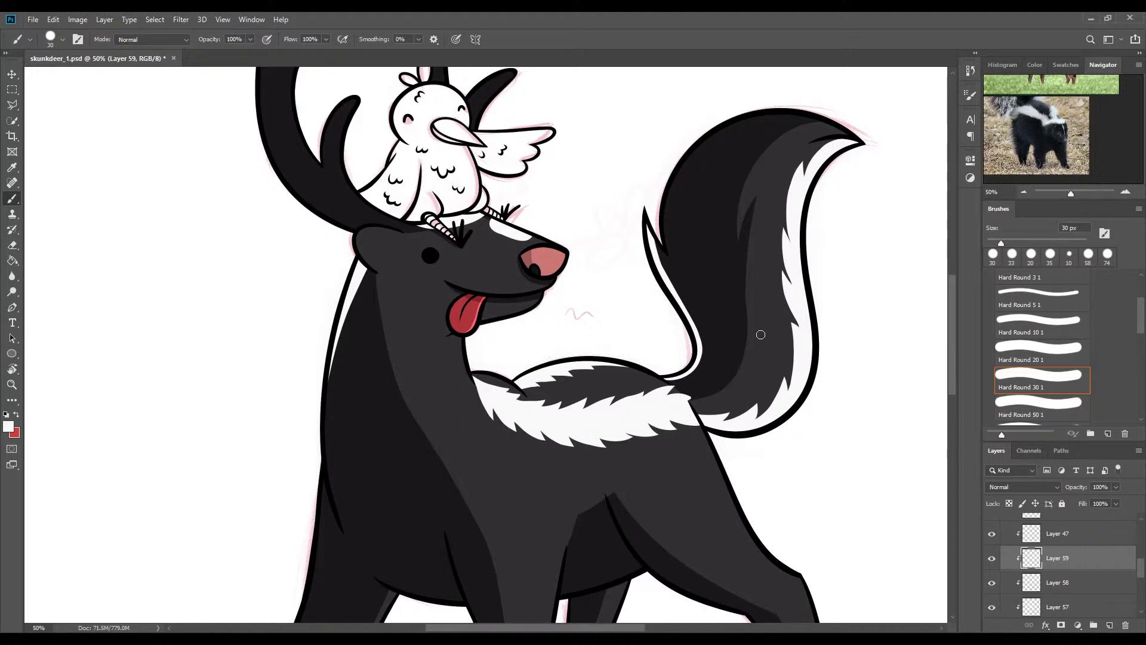
- Carve and refine spiky fur shapes along the tail's left edge with the Eraser
key(e)
drag(708, 318, 695, 359)
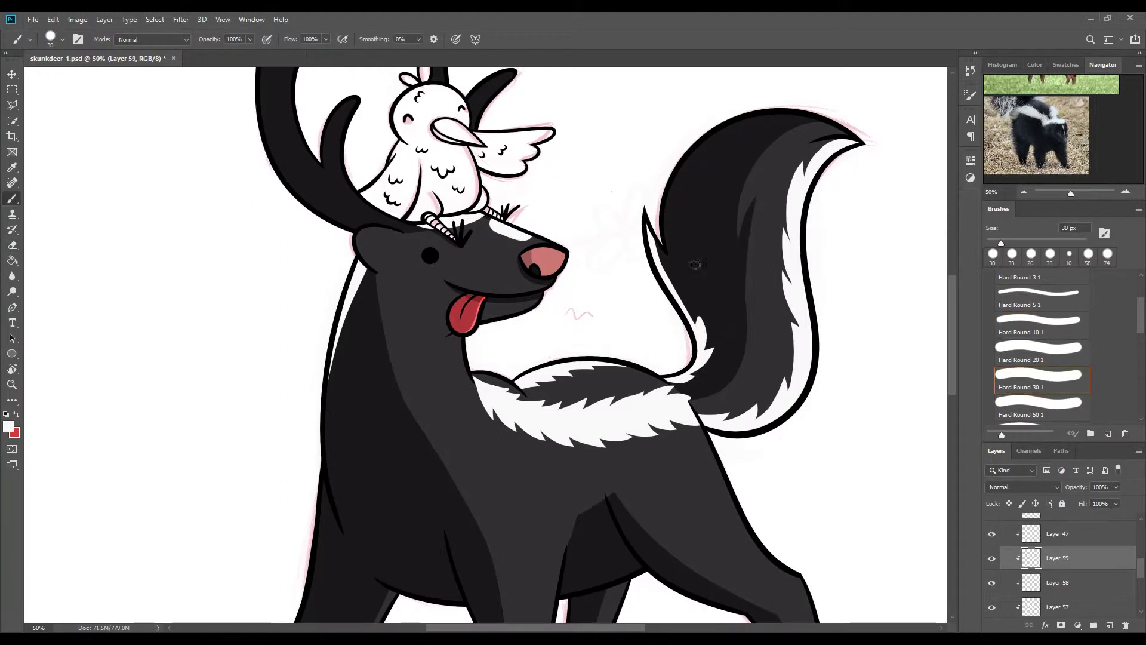
mouse_move(671, 302)
mouse_down()
mouse_move(678, 277)
mouse_move(662, 245)
mouse_up()
key(b)
key(e)
key(b)
key(e)
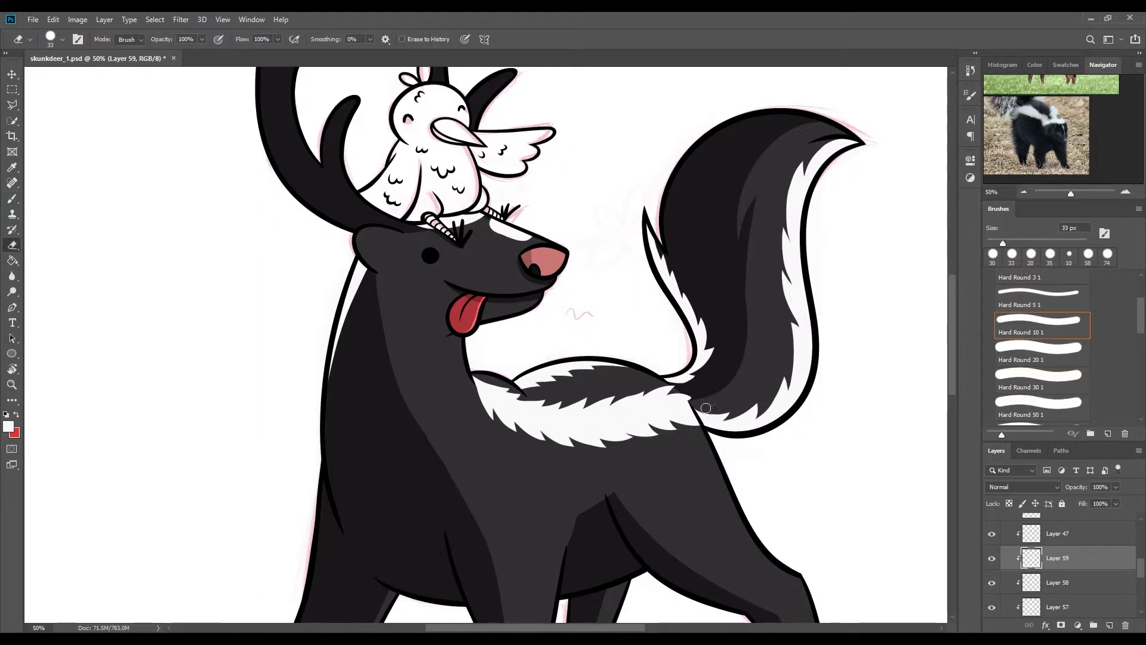
- On a new layer, paint and shape spiky white fur down the neck's left edge
key(ctrl+shift+alt+n)
key(b)
key(e)
drag(365, 275, 333, 391)
key(b)
key(b)
key(e)
key(b)
key(e)
key(b)
key(e)
key(b)
key(e)
key(b)
scroll(901, 402, up, 3)
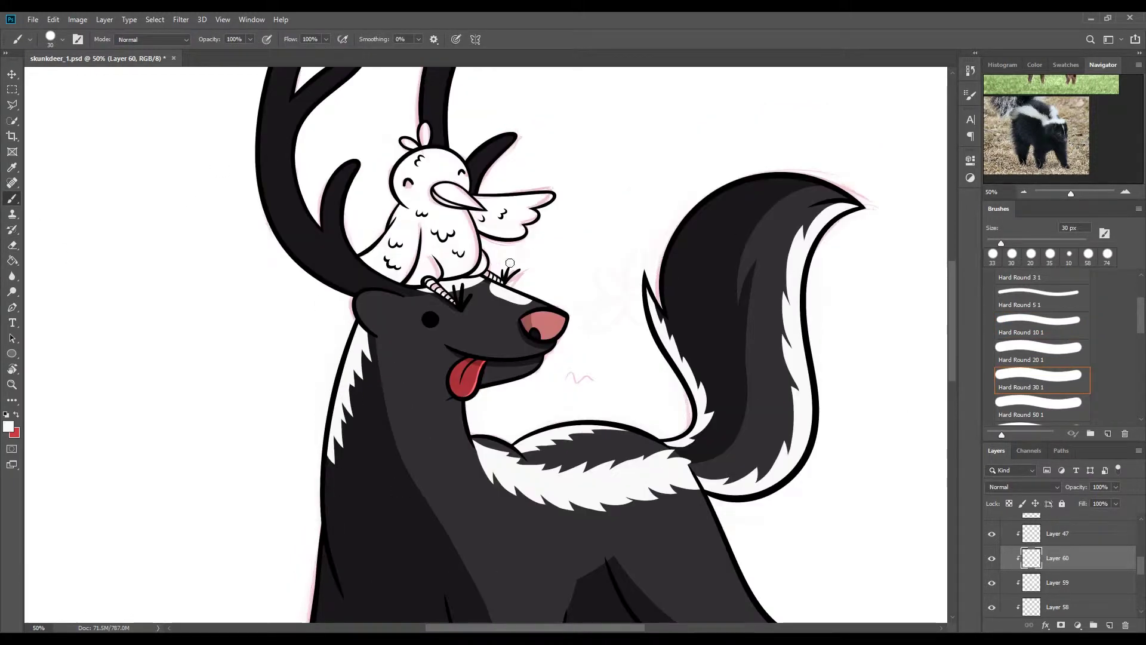
scroll(955, 313, down, 3)
scroll(955, 313, up, 5)
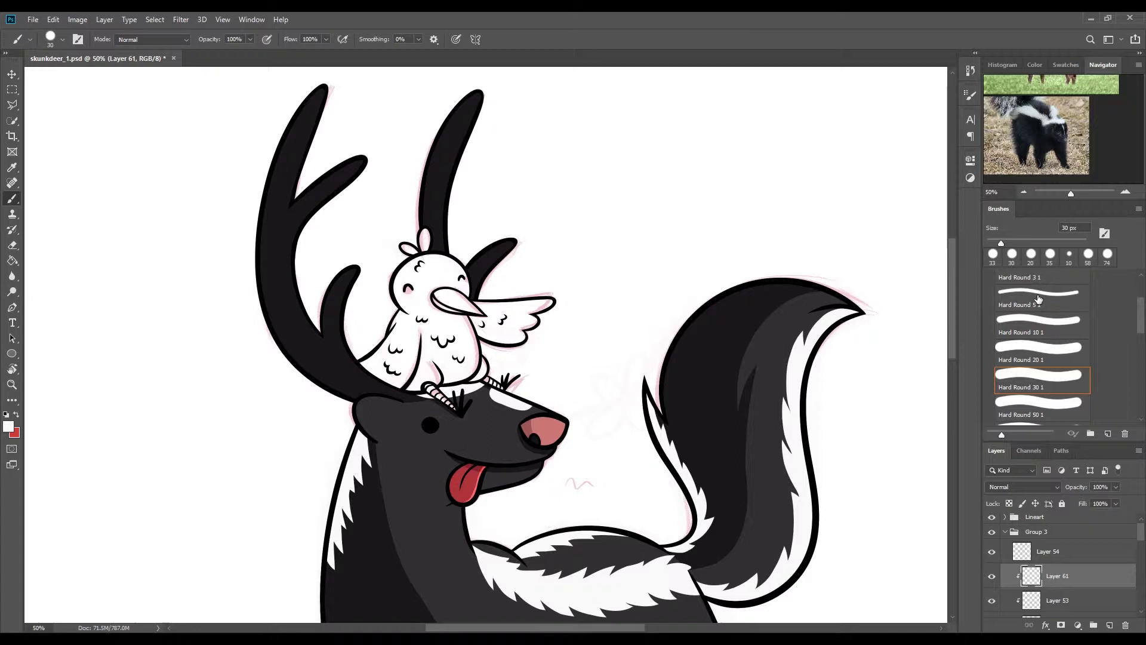
- Pick a brown colour and repaint both antlers brown
alt+click(1084, 119)
click(8, 426)
click(878, 391)
drag(334, 370, 299, 191)
mouse_move(286, 120)
mouse_down()
mouse_move(376, 388)
mouse_move(408, 406)
mouse_up()
key(e)
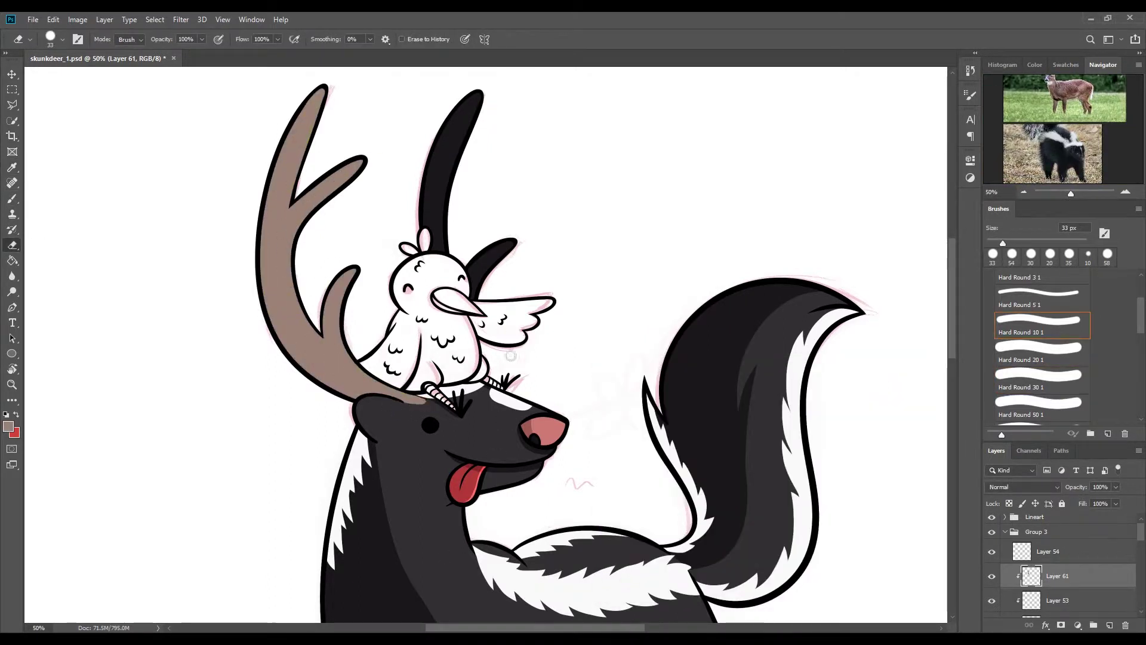
key(b)
mouse_move(508, 246)
mouse_down()
mouse_move(442, 180)
mouse_move(471, 99)
mouse_up()
- On a clipped layer, shade the left antler with darker brown, erasing excess near the tip
key(e)
key(ctrl+shift+alt+n)
alt+click(1112, 562)
key(b)
drag(365, 400, 323, 86)
drag(329, 334, 355, 262)
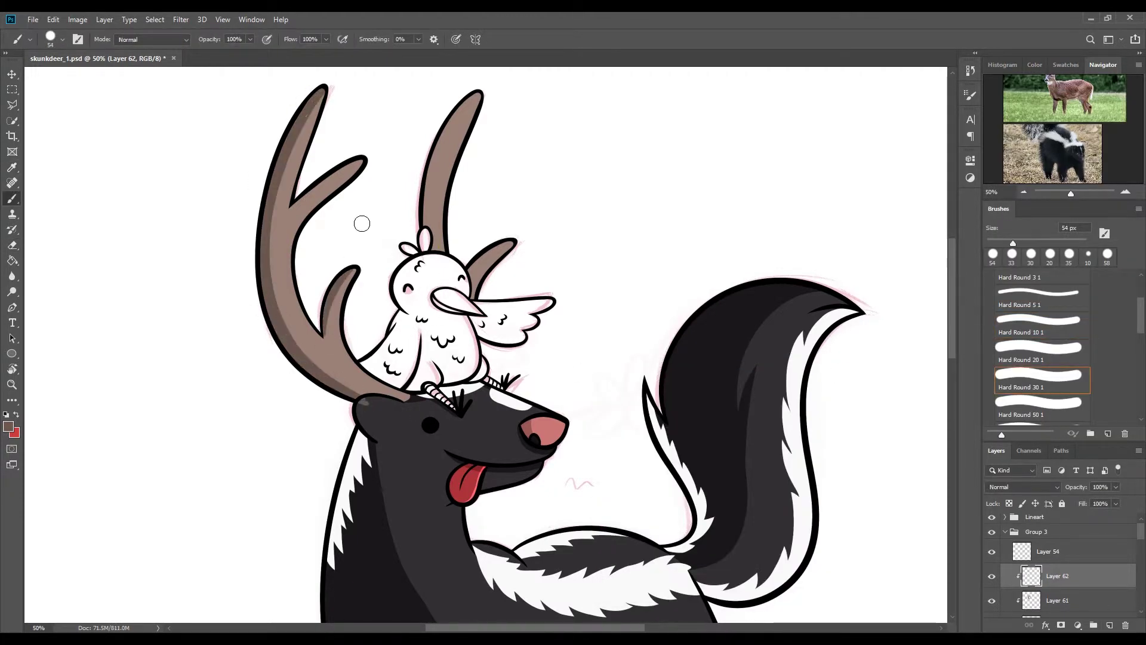
drag(361, 161, 300, 206)
key(e)
drag(326, 90, 275, 209)
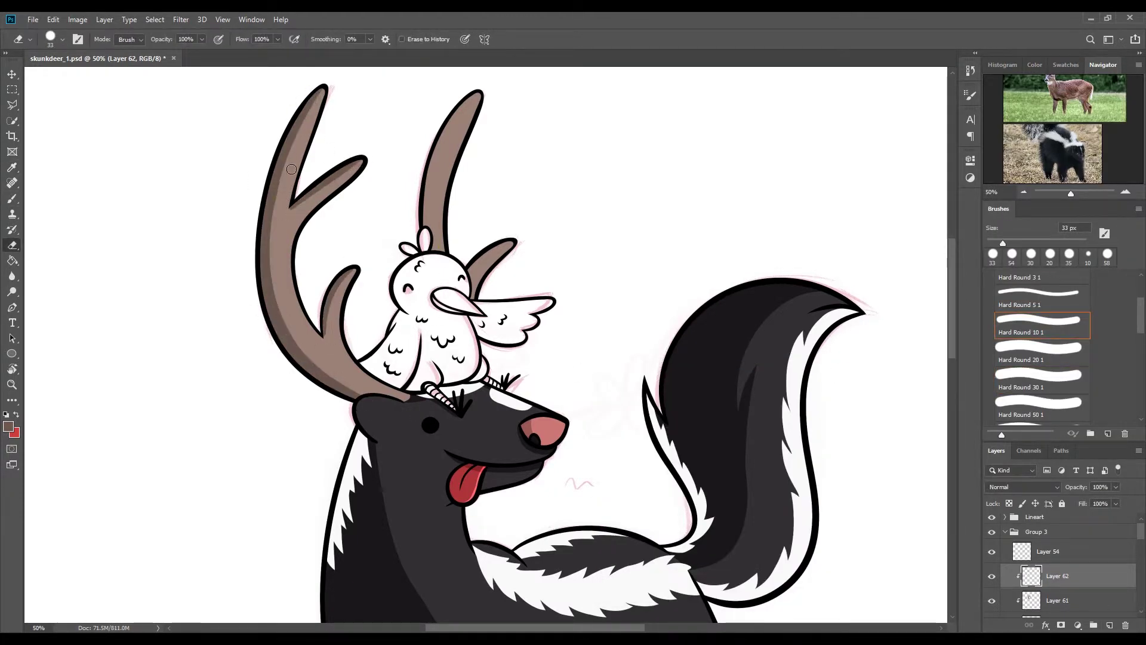
- Add a clipped highlight layer and set its blend mode to Overlay
scroll(473, 416, up, 3)
click(1109, 625)
scroll(519, 379, down, 1)
right_click(1056, 575)
click(1032, 289)
key(b)
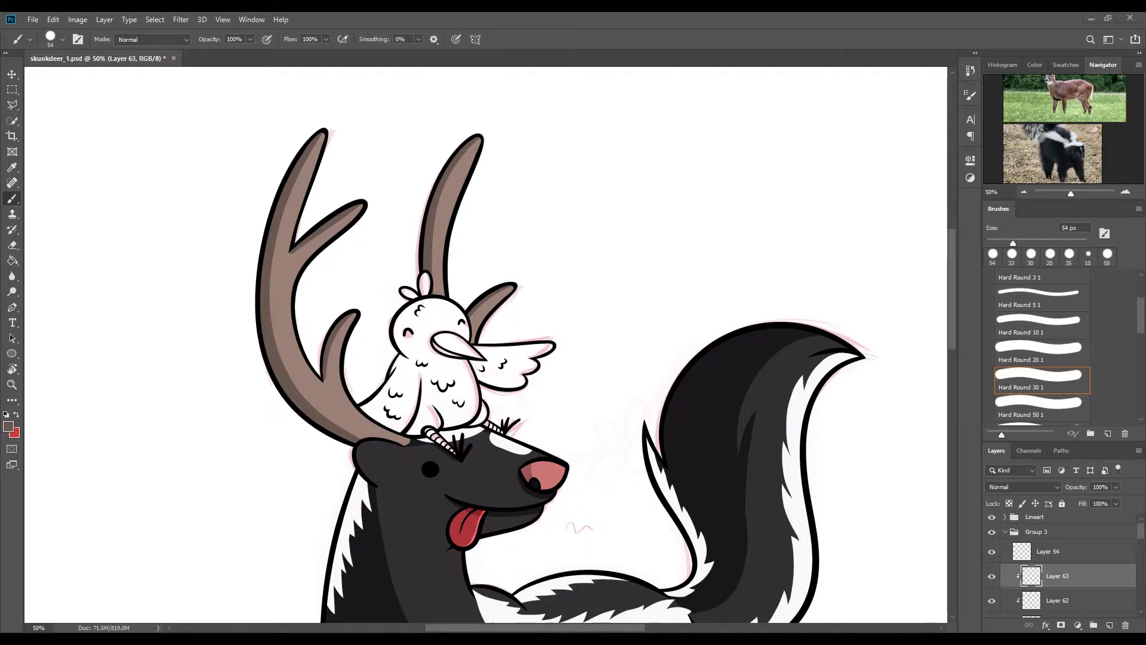
click(1023, 487)
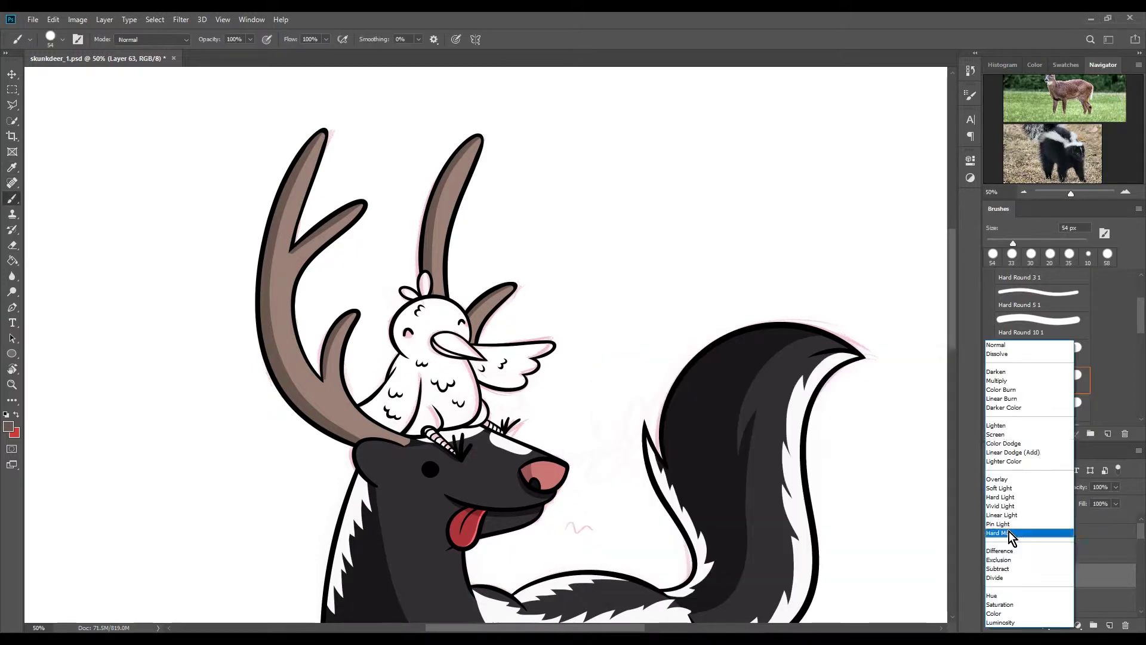
click(1010, 440)
key(Down)
key(Down)
key(Down)
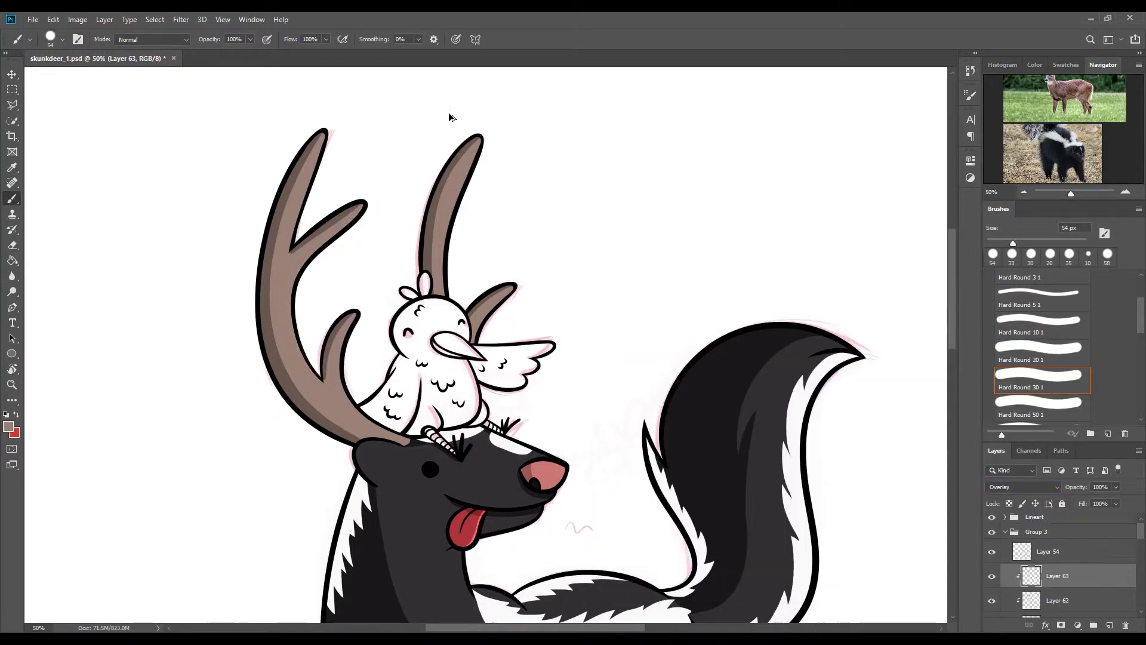
- Brush white highlights along the antlers' inner edges, including a thin line on the left antler
alt+shift+right_click(758, 481)
mouse_move(462, 177)
mouse_down()
mouse_move(444, 302)
mouse_move(478, 340)
mouse_up()
drag(355, 314, 343, 382)
drag(412, 439, 377, 425)
mouse_move(352, 315)
mouse_down()
mouse_move(342, 362)
mouse_move(295, 269)
mouse_move(361, 210)
mouse_up()
key(e)
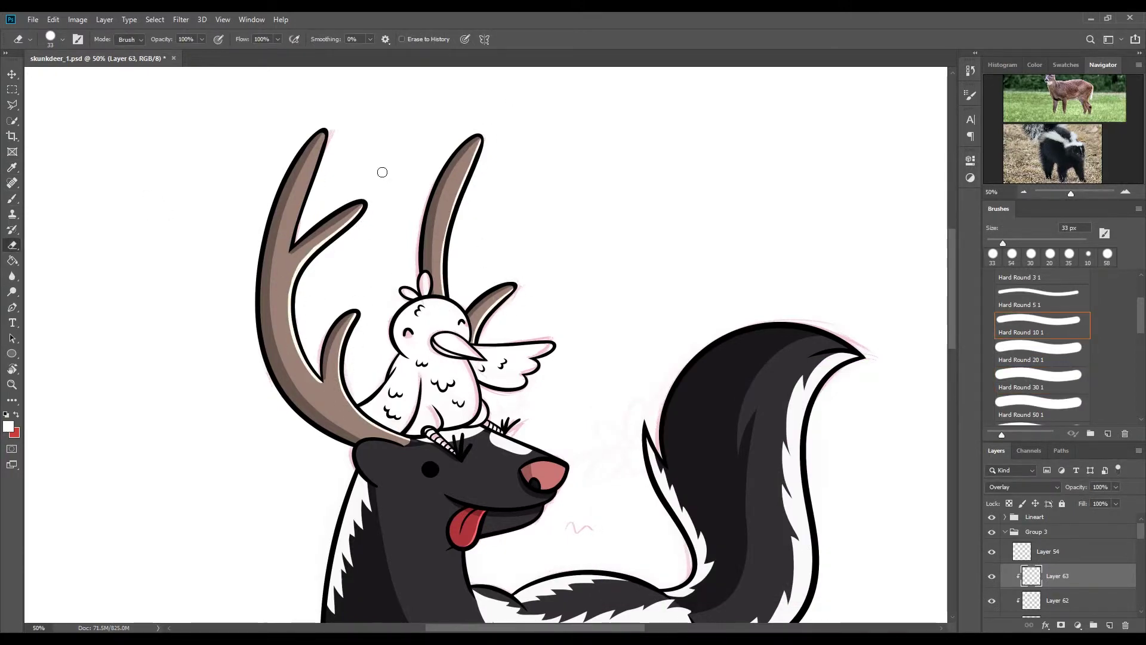
key(b)
drag(324, 140, 309, 188)
key(e)
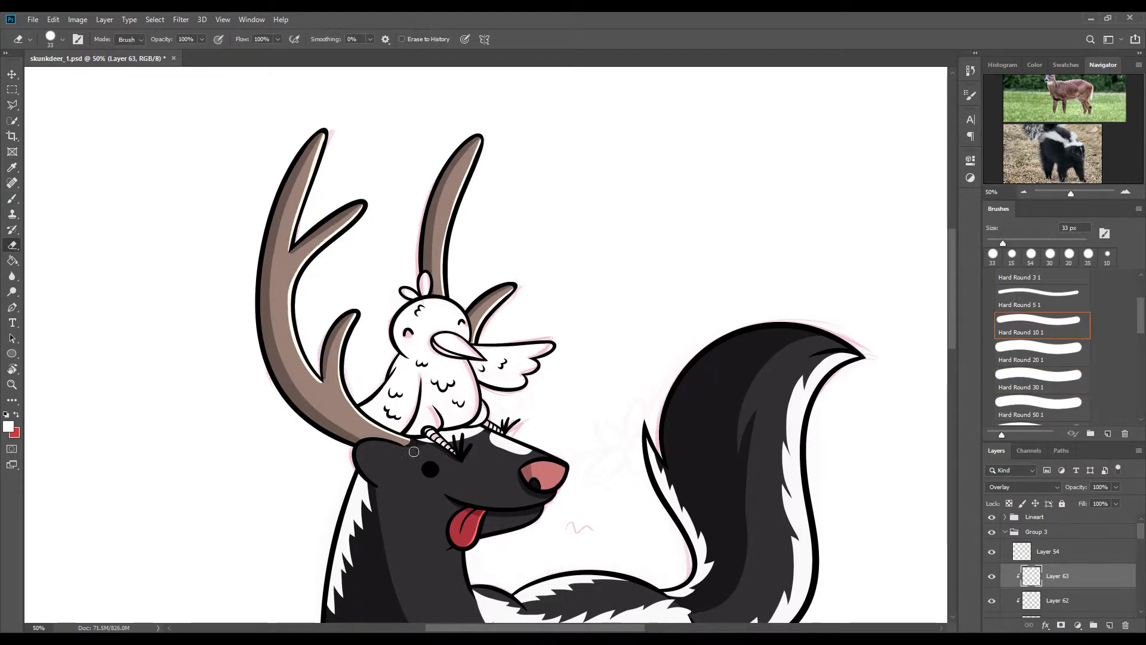
scroll(396, 499, down, 3)
scroll(396, 499, down, 2)
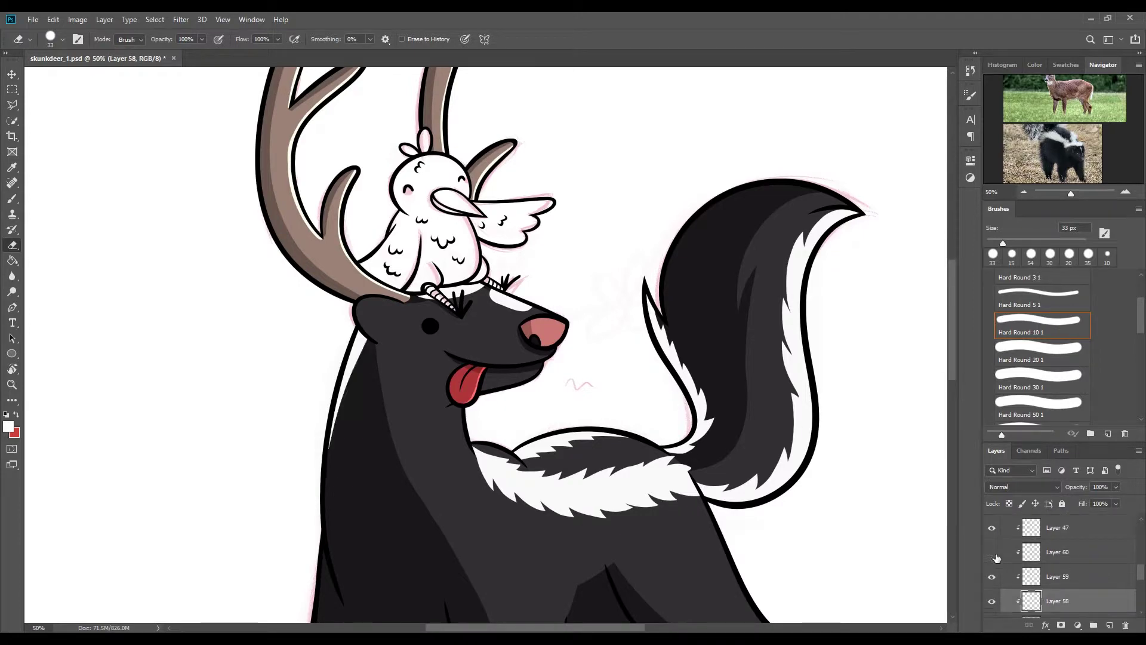
- Reveal the white fur on the deer's neck and add new layers for colouring the bird
click(9, 427)
click(875, 393)
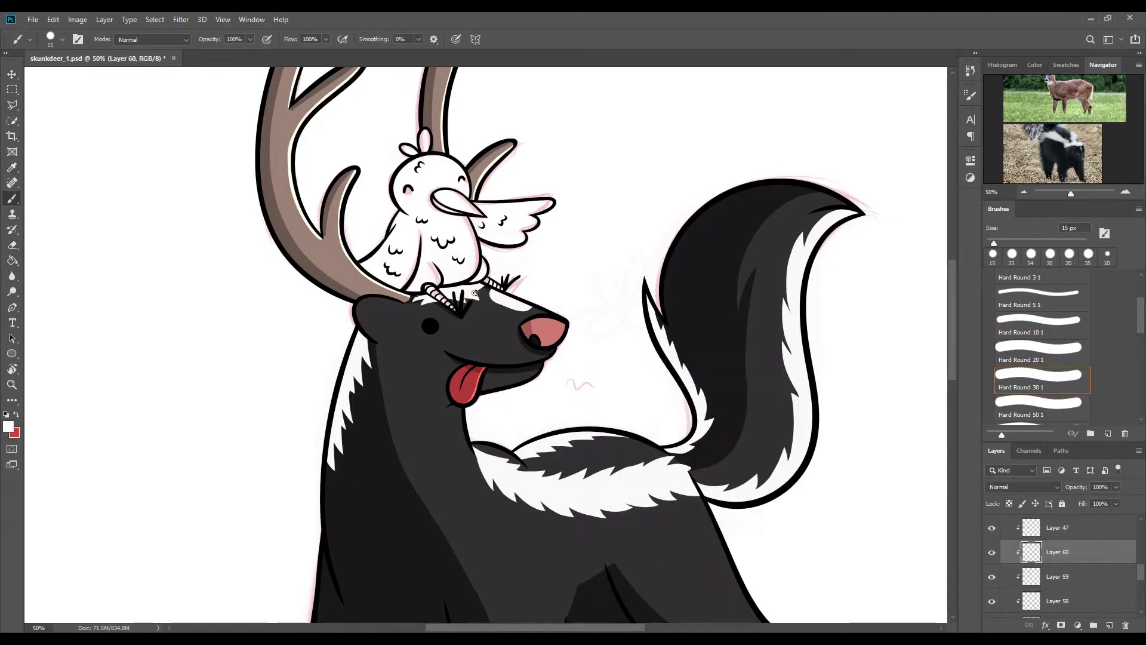
key(ctrl+shift+alt+n)
key(Return)
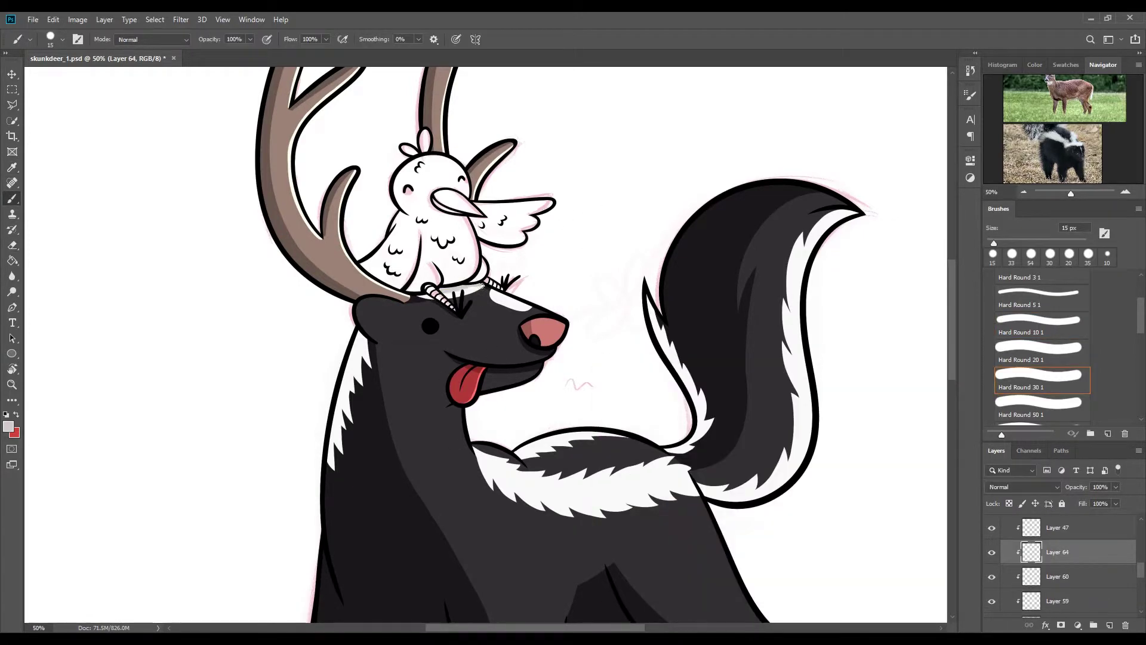
alt+click(417, 296)
click(1110, 625)
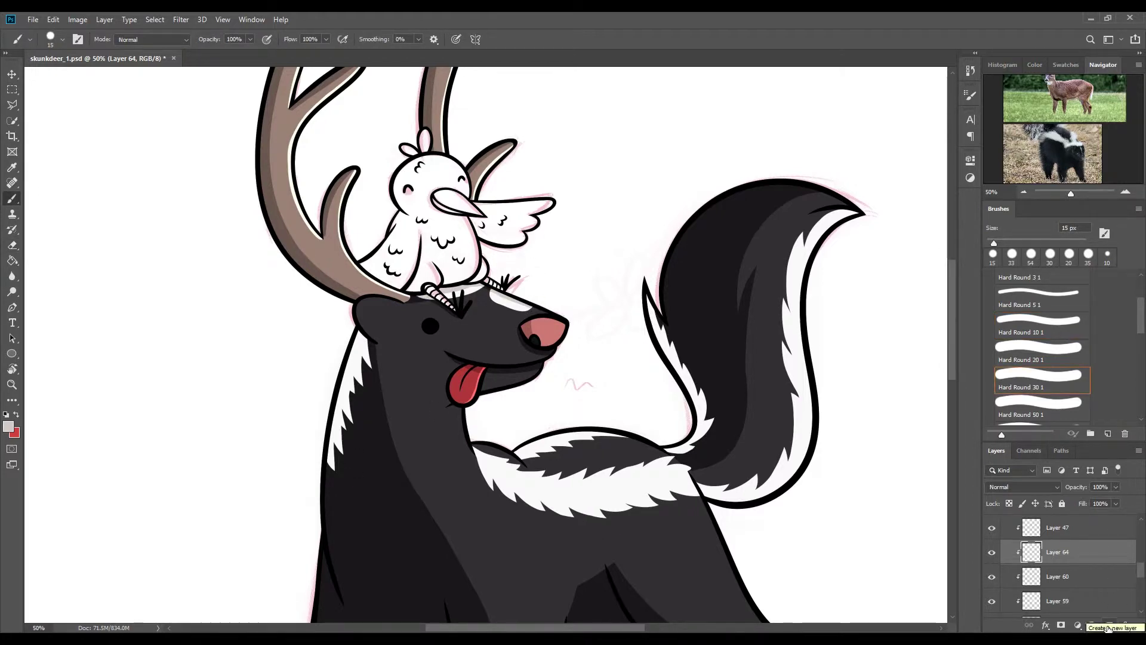
click(1110, 625)
click(8, 426)
- Paint the bird's body and wing blue, erasing stray paint
click(880, 391)
mouse_move(388, 239)
mouse_down()
mouse_move(412, 275)
mouse_move(406, 287)
mouse_up()
drag(406, 215, 427, 298)
mouse_move(412, 239)
mouse_down()
mouse_move(472, 218)
mouse_move(484, 286)
mouse_up()
mouse_move(468, 215)
mouse_down()
mouse_move(405, 190)
mouse_move(459, 179)
mouse_move(421, 158)
mouse_move(427, 128)
mouse_up()
key(e)
key(b)
mouse_move(478, 221)
mouse_down()
mouse_move(531, 227)
mouse_move(549, 200)
mouse_move(472, 203)
mouse_up()
key(e)
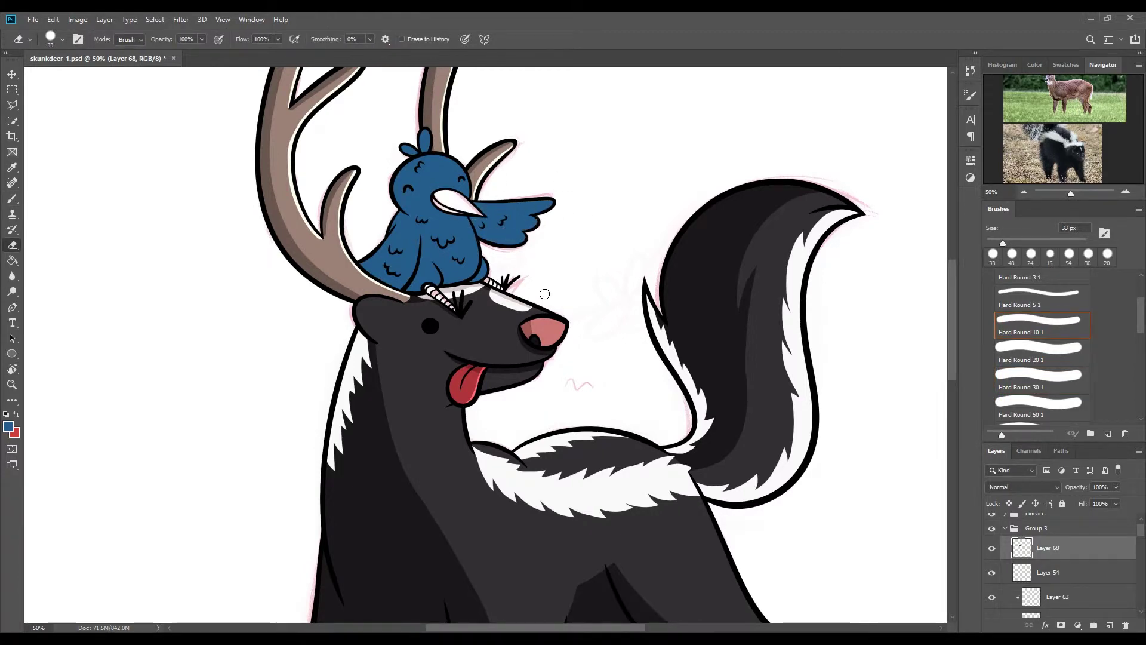
scroll(544, 294, left, 3)
scroll(544, 293, up, 3)
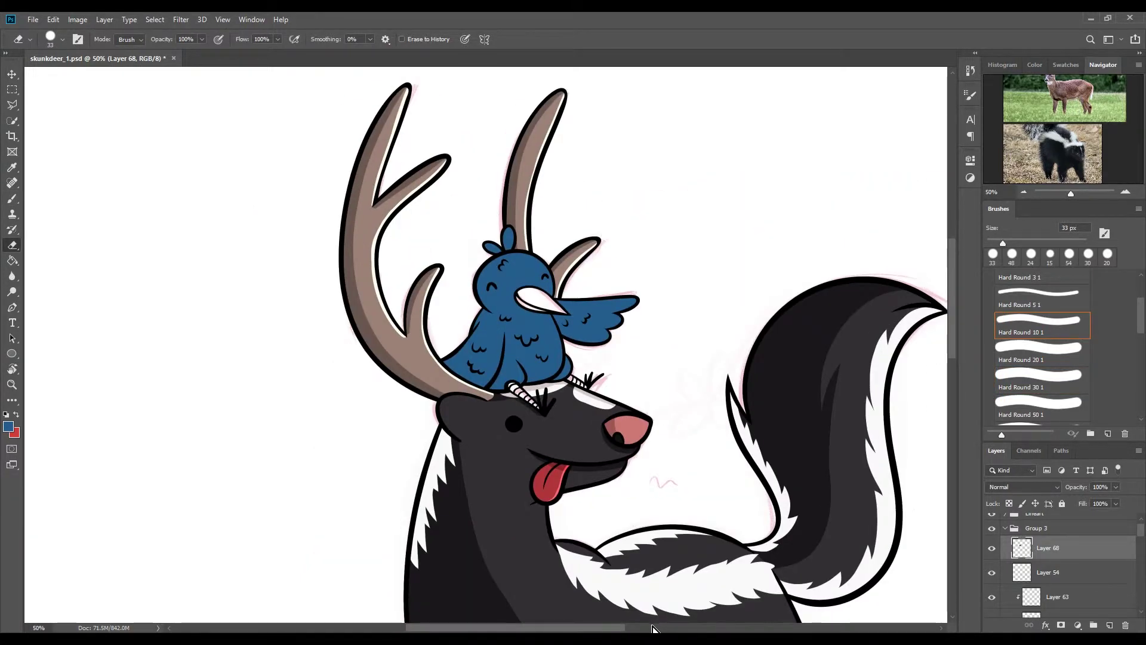
- Paint the bird's beak, leg and feet gold on a new layer
click(1109, 625)
click(8, 425)
click(878, 391)
key(b)
drag(523, 293, 550, 303)
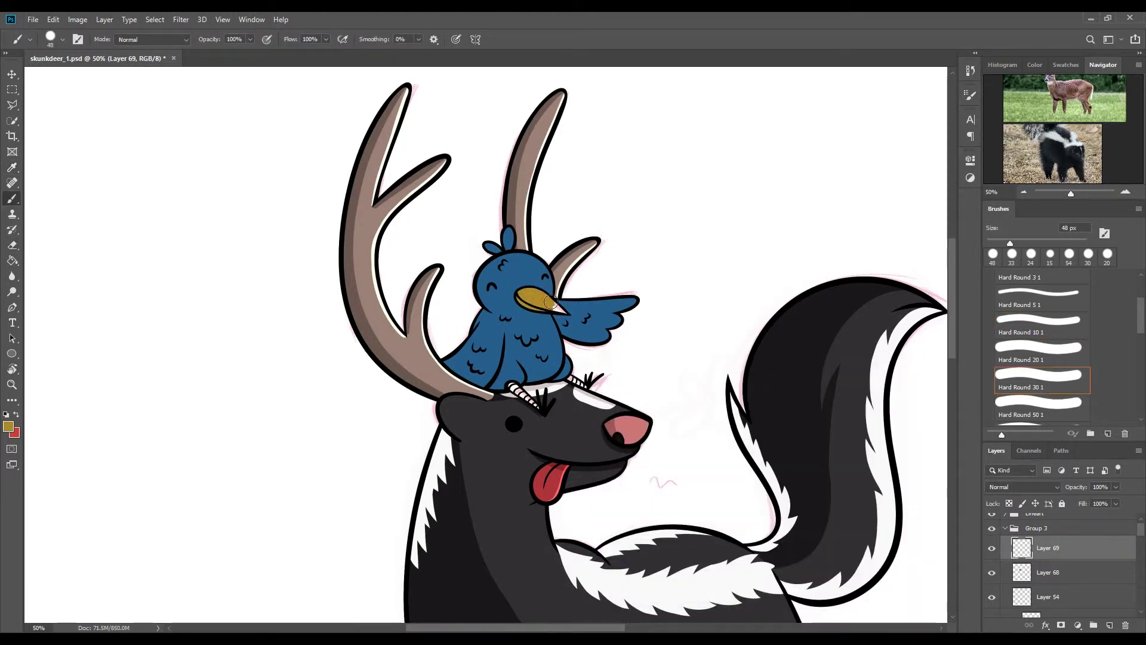
click(1000, 241)
key(ctrl+plus)
drag(518, 399, 534, 413)
- Paint the beak orange on a new layer clipped to the gold colour
click(1110, 625)
key(ctrl+alt+g)
click(8, 426)
click(877, 392)
mouse_move(573, 292)
mouse_down()
mouse_move(537, 278)
mouse_move(561, 282)
mouse_up()
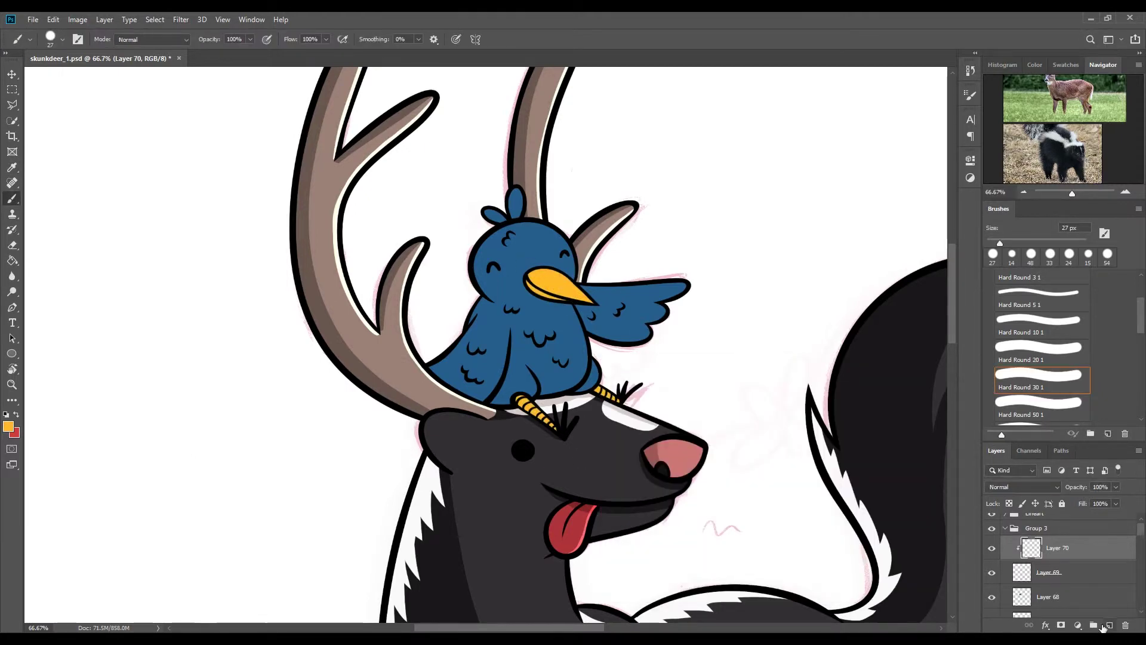
- Shade the bird's lower-left body dark blue on a new clipped layer
click(1103, 626)
click(9, 426)
click(878, 392)
click(1102, 627)
key(i)
click(8, 426)
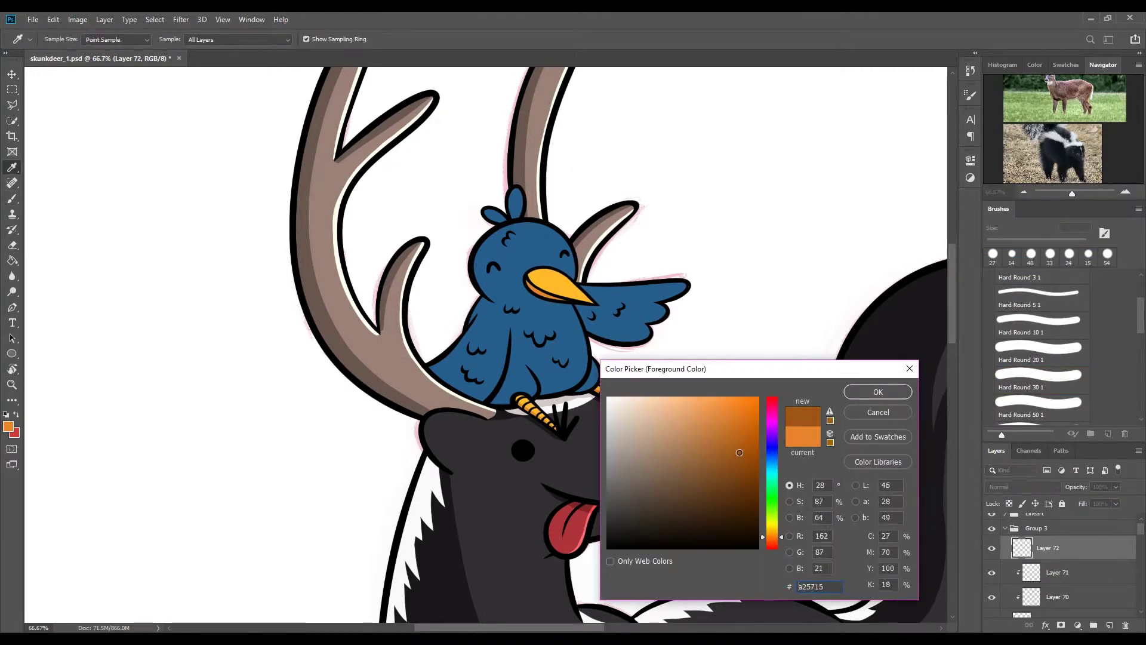
key(Return)
key(b)
key(ctrl+shift+alt+n)
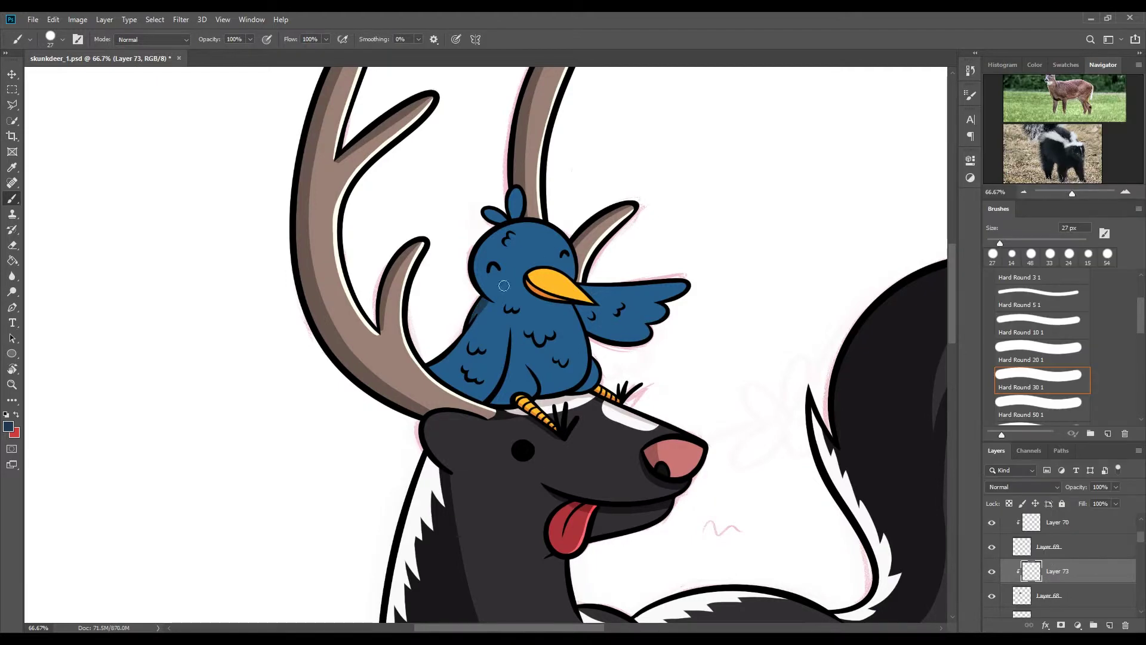
drag(504, 286, 460, 358)
key(e)
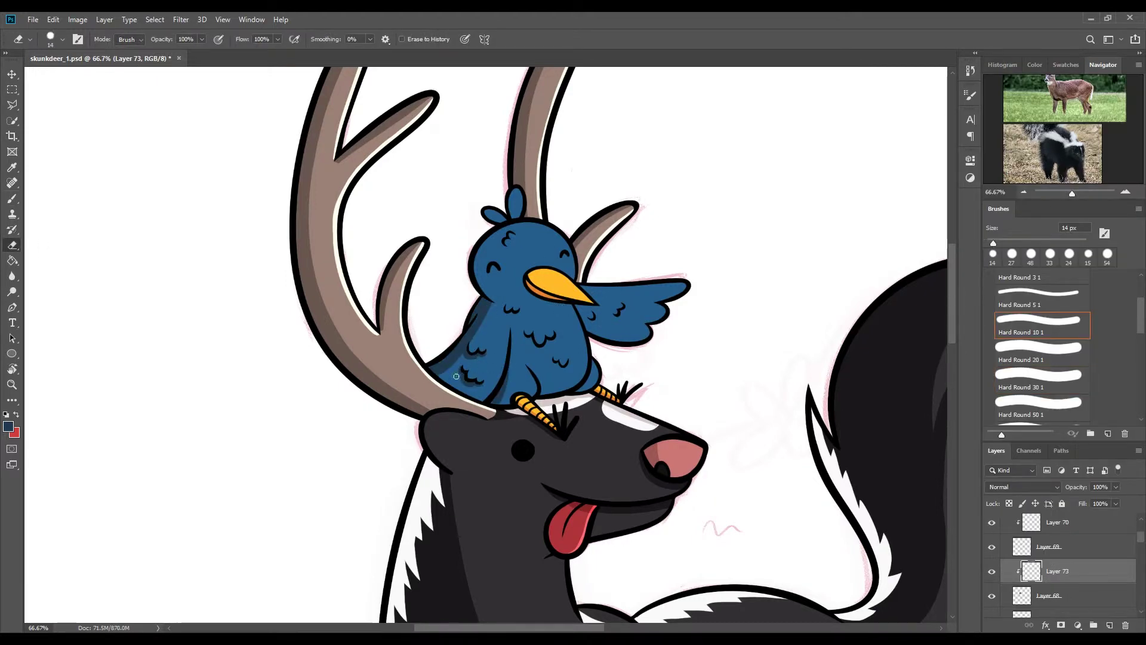
click(992, 571)
- Add light blue highlights to the bird's head, wing and lower body on a clipped layer
key(ctrl+shift+alt+n)
click(8, 425)
key(Return)
key(b)
mouse_move(507, 251)
mouse_down()
mouse_move(581, 279)
mouse_move(507, 310)
mouse_up()
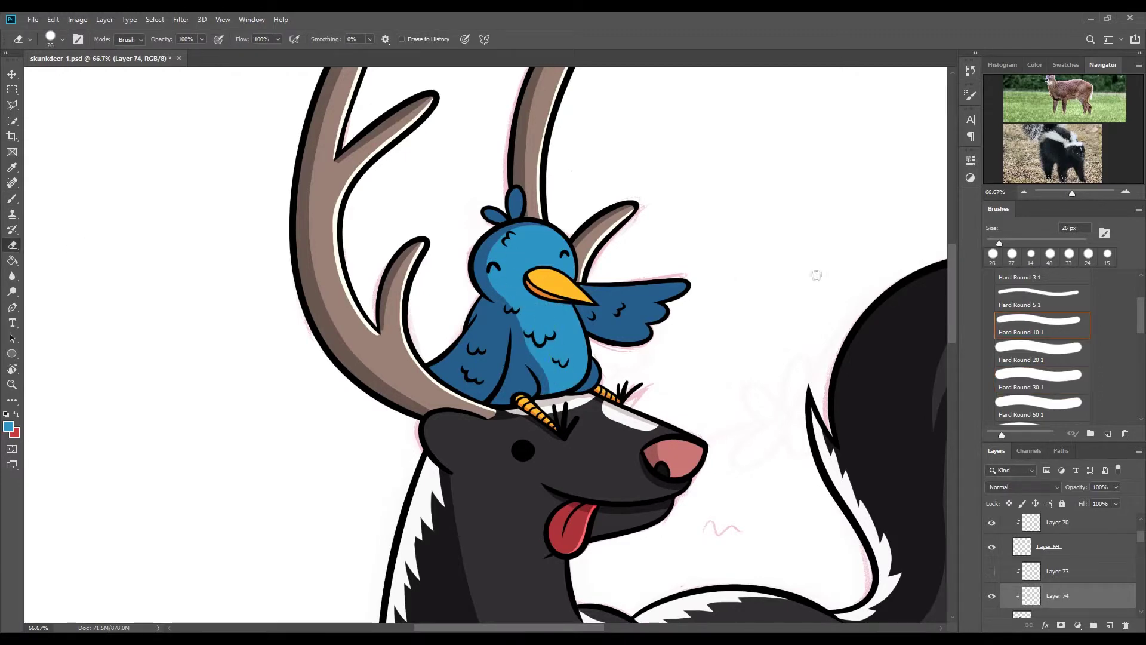
mouse_move(580, 286)
mouse_down()
mouse_move(680, 293)
mouse_move(572, 309)
mouse_up()
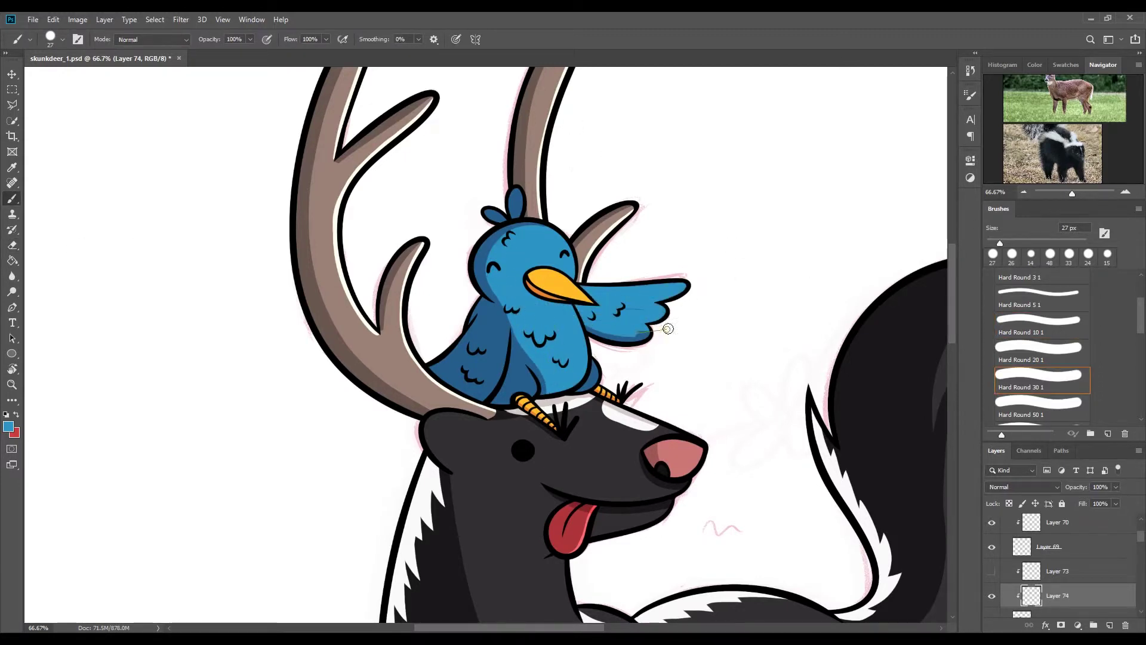
mouse_move(528, 377)
mouse_down()
mouse_move(508, 399)
mouse_move(475, 319)
mouse_move(516, 364)
mouse_move(509, 409)
mouse_move(480, 295)
mouse_up()
key(e)
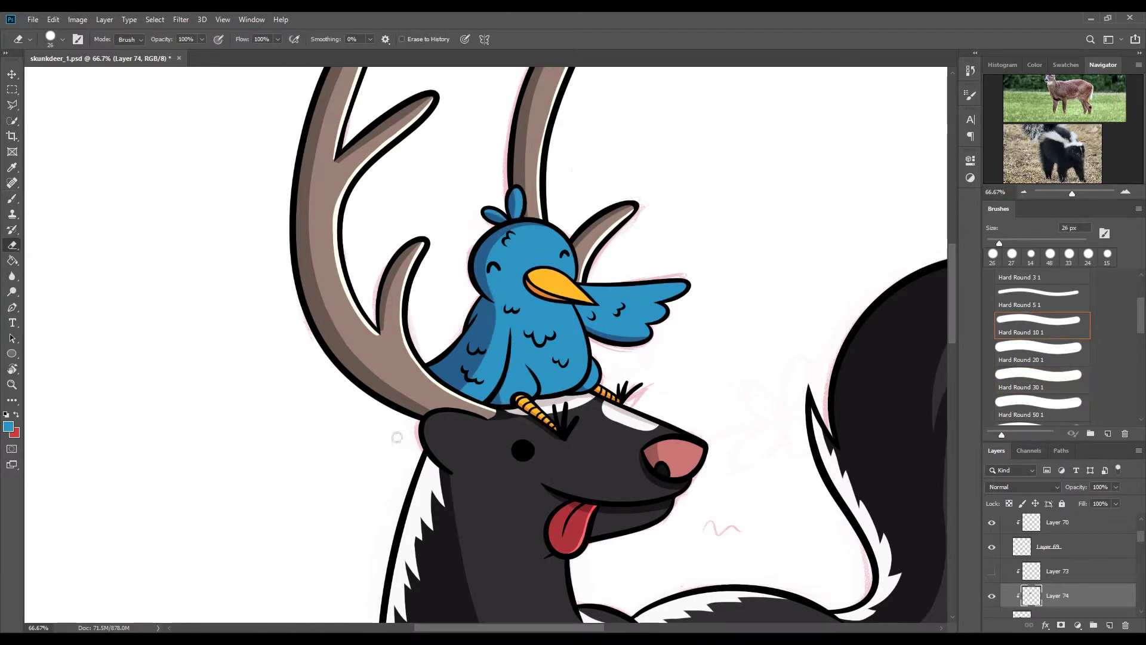
key(b)
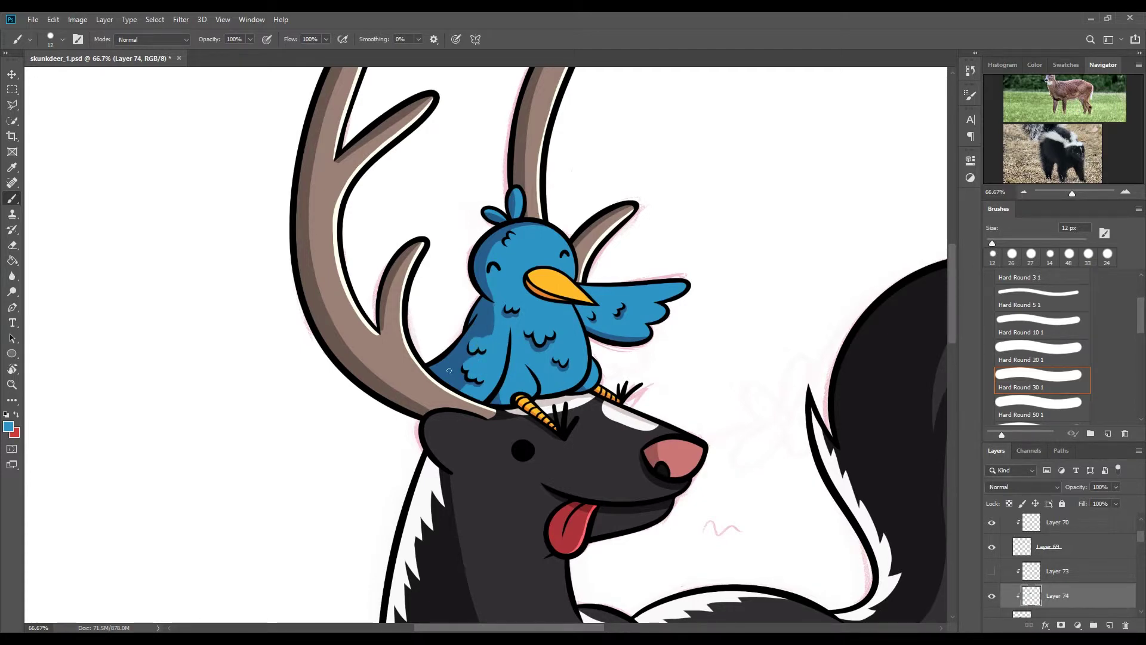
- Add more darker blue shading along the bird's lower-left side
drag(448, 370, 485, 304)
click(866, 379)
key(ctrl+shift+alt+n)
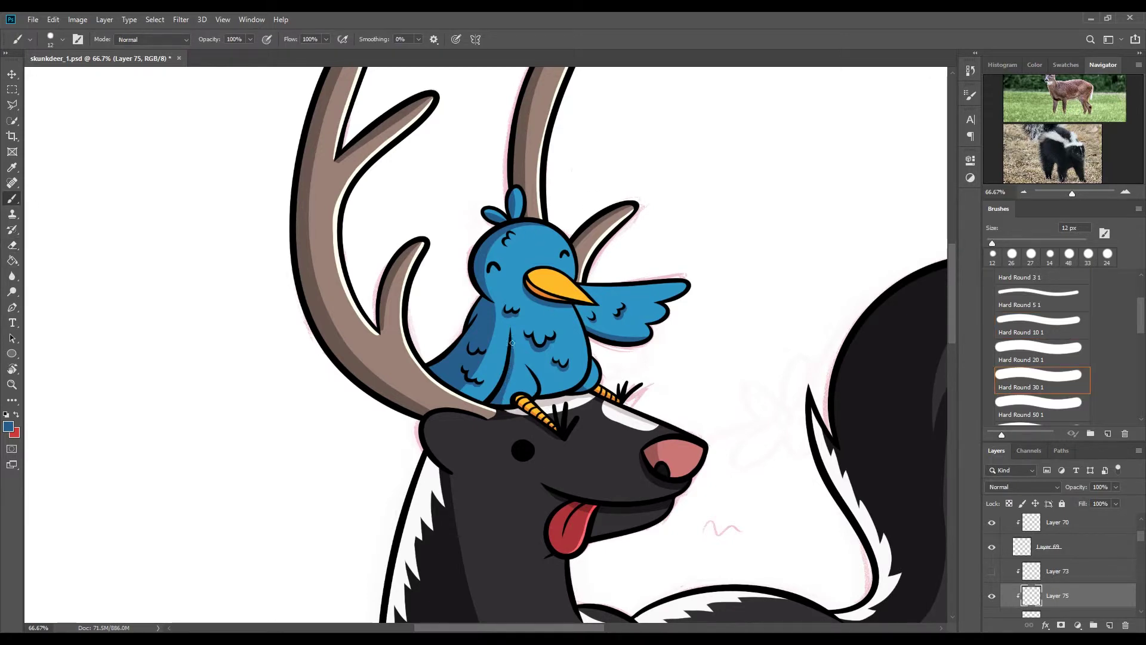
key(ctrl+minus)
key(ctrl+minus)
key(ctrl+minus)
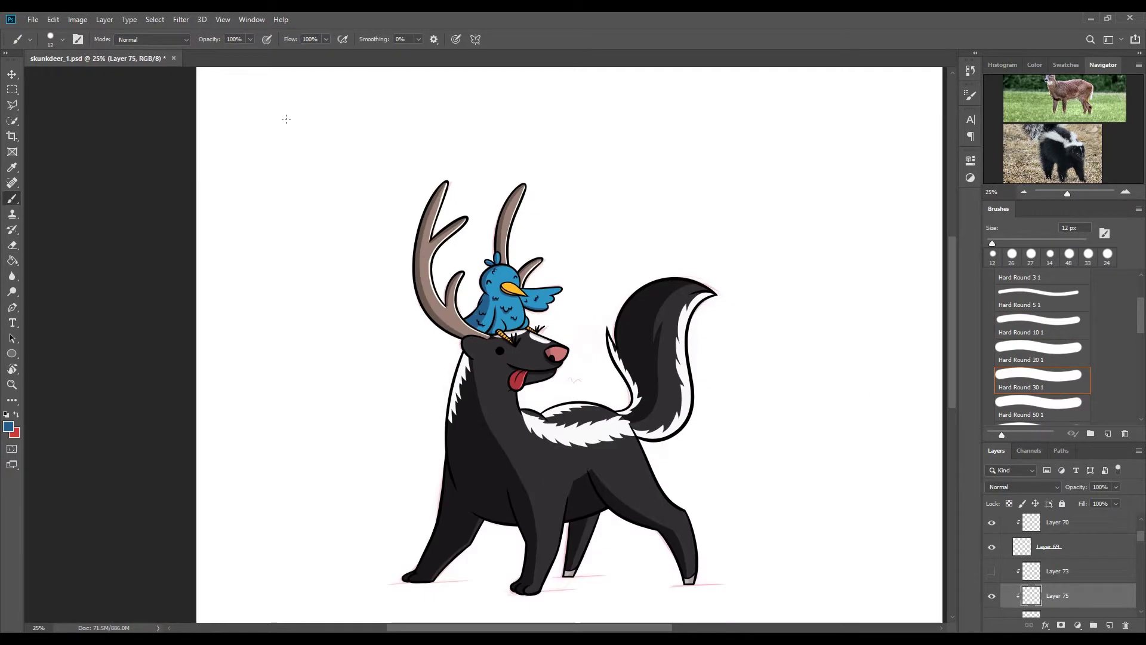
key(ctrl+plus)
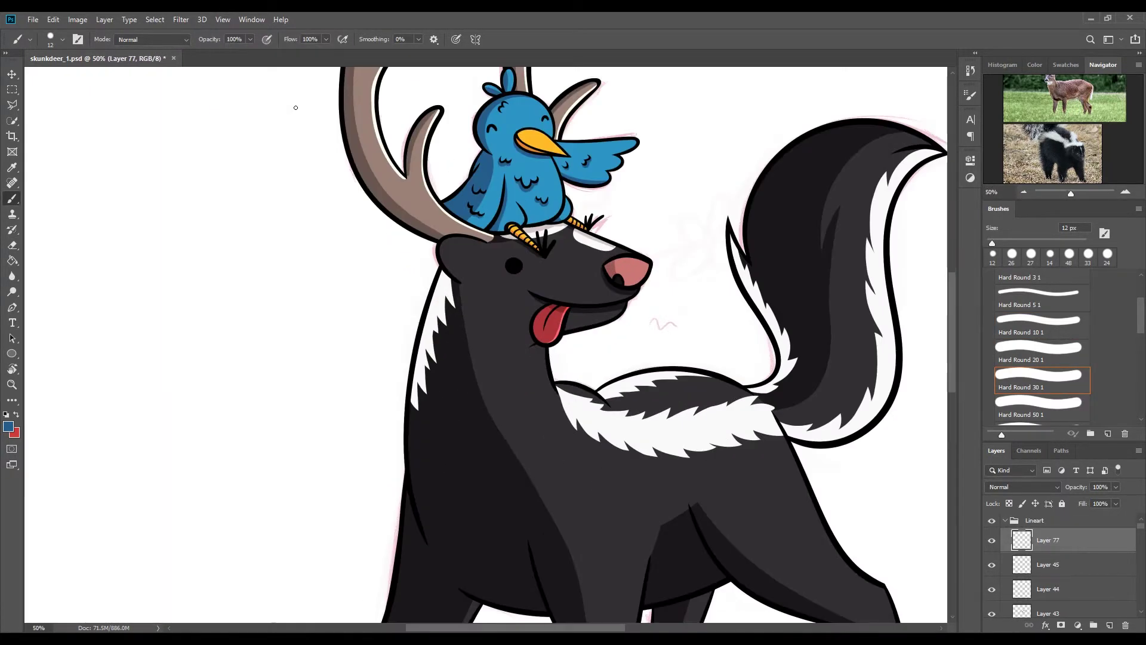
click(1042, 352)
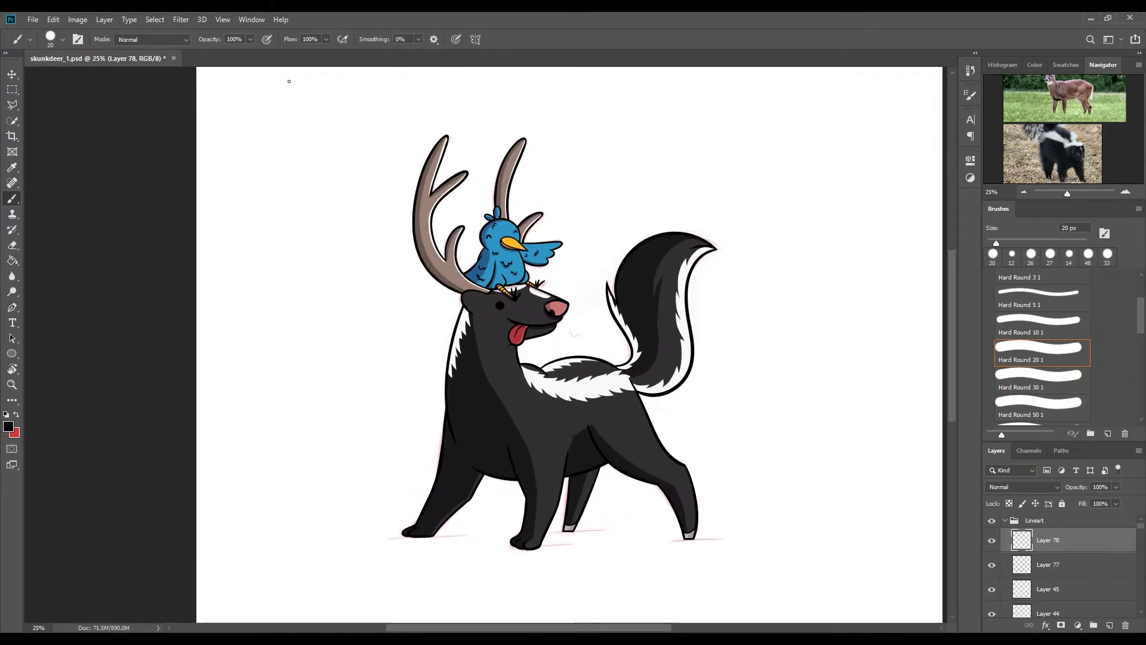
- Erase stray colour along the bird's lower-left edge
key(ctrl+minus)
click(1009, 565)
scroll(1062, 574, down, 2)
scroll(1062, 573, down, 3)
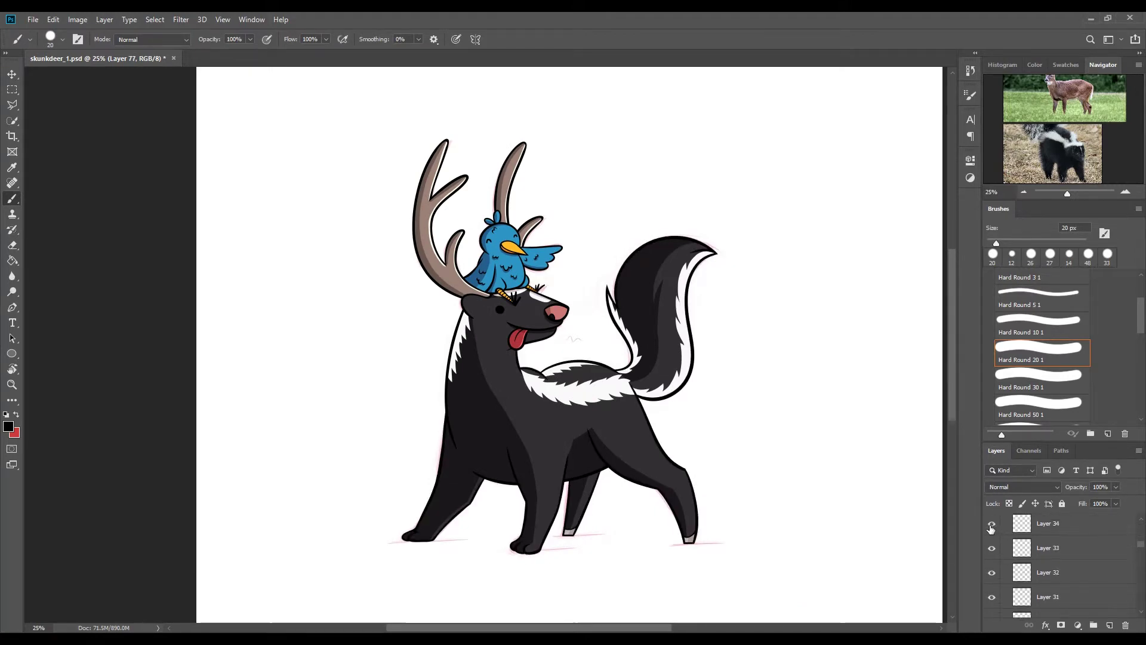
key(ctrl+plus)
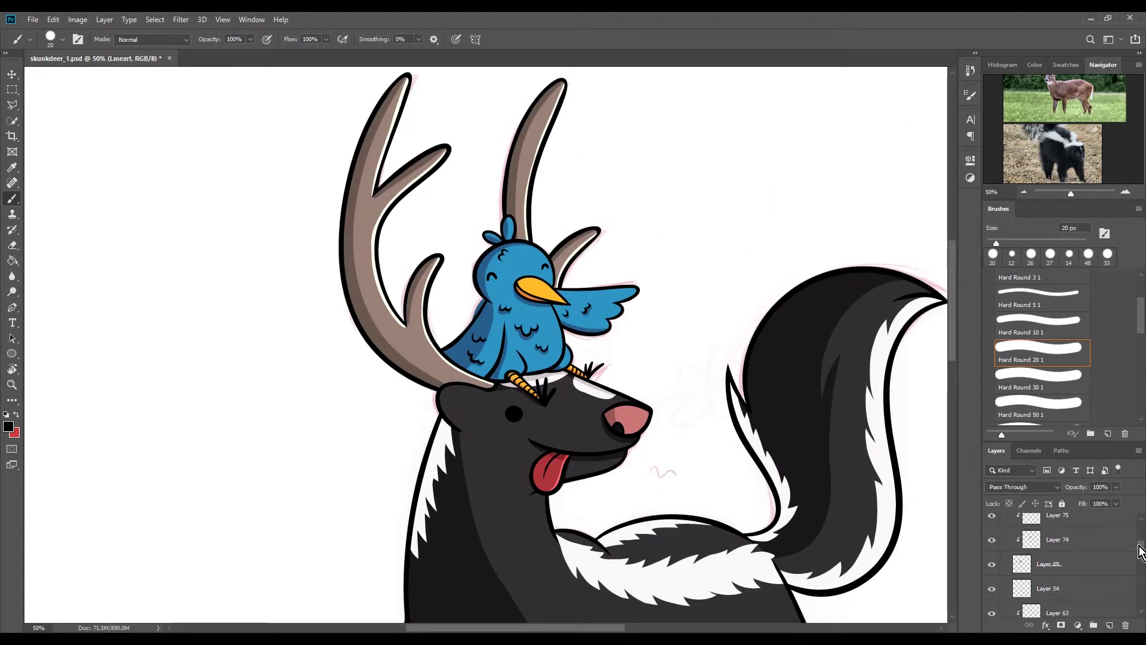
key(e)
drag(439, 354, 458, 349)
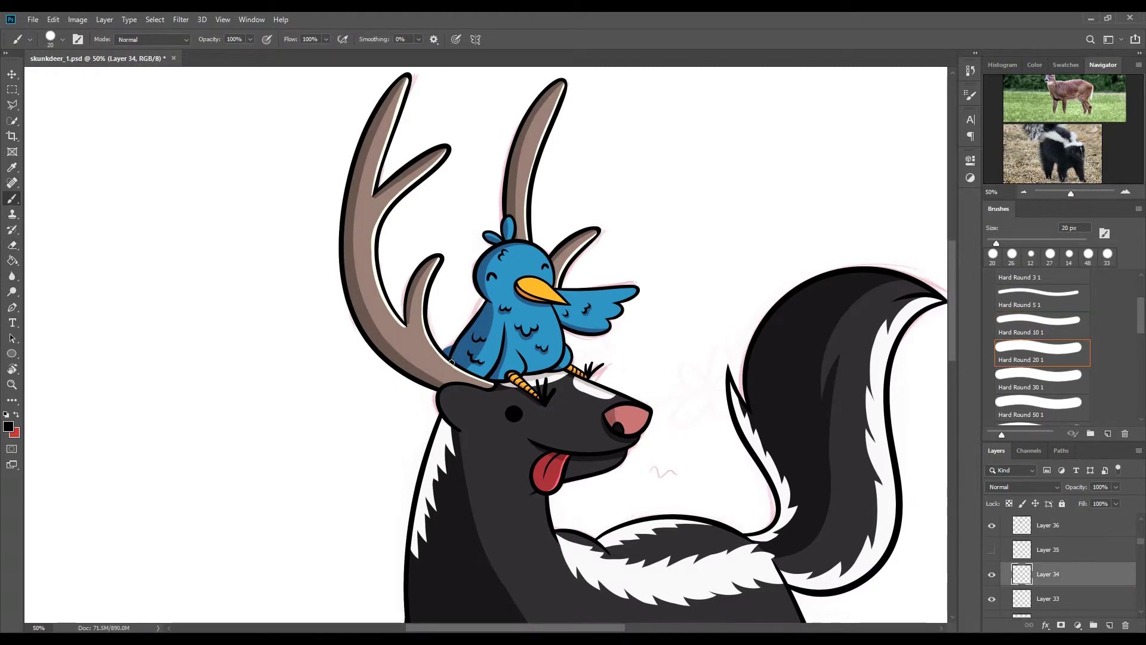
ctrl+click(448, 361)
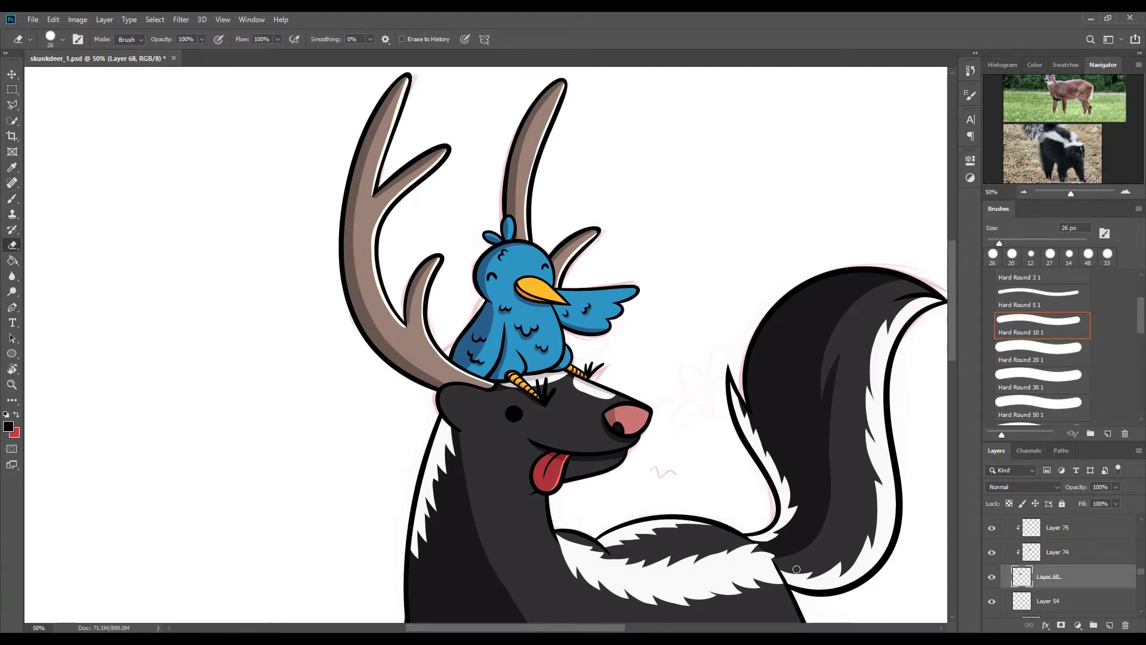
scroll(1063, 568, down, 5)
click(1050, 590)
key(ctrl+minus)
key(ctrl+minus)
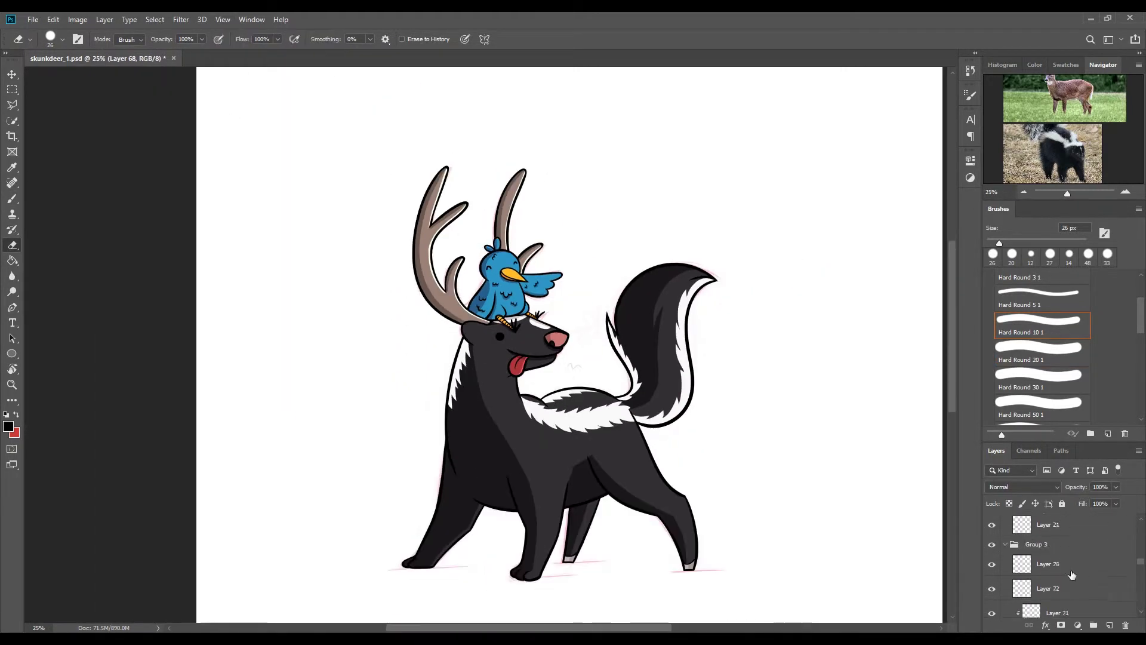
- Paint a green ground patch extending under the deer's feet
click(9, 426)
click(878, 391)
scroll(567, 359, down, 5)
key(b)
mouse_move(499, 457)
mouse_down()
mouse_move(714, 450)
mouse_move(394, 449)
mouse_move(681, 442)
mouse_move(599, 456)
mouse_move(496, 448)
mouse_up()
drag(418, 451, 621, 462)
key(e)
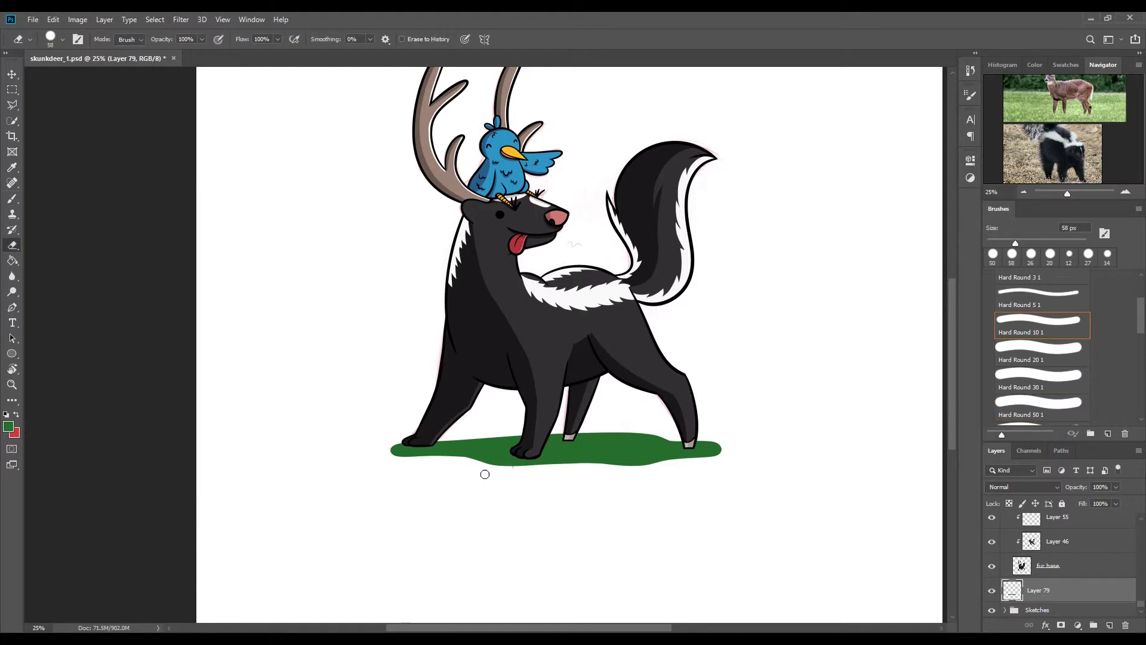
key(b)
mouse_move(453, 439)
mouse_down()
mouse_move(388, 451)
mouse_move(681, 433)
mouse_up()
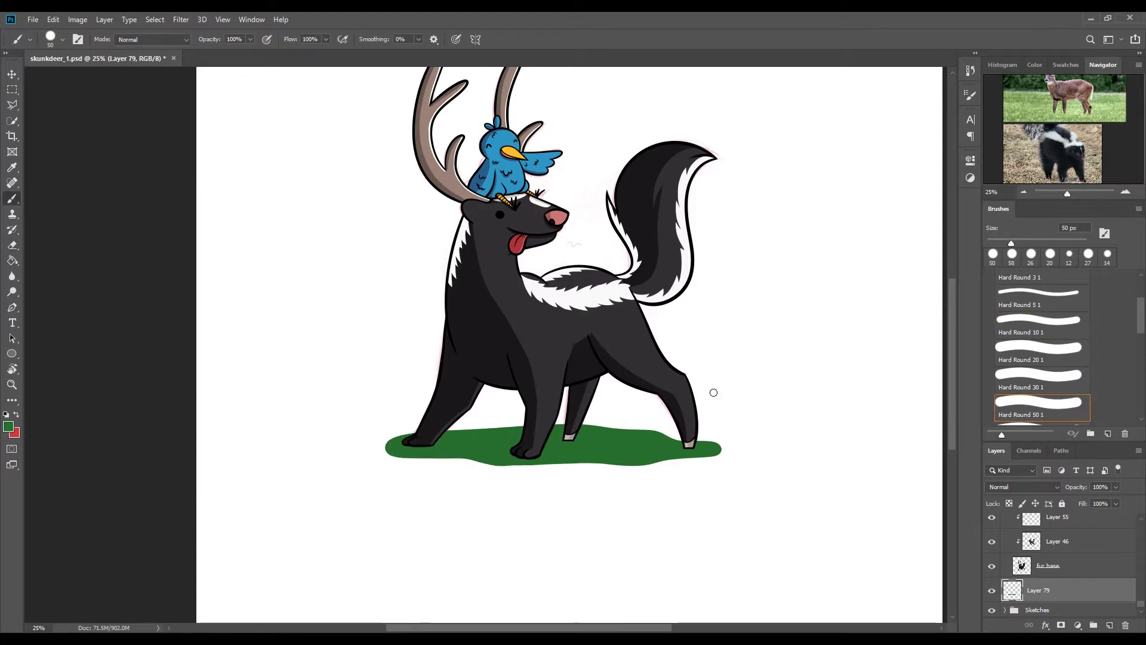
- Add a black grass tuft and green grass blades at the front foot on new layers
key(ctrl+shift+alt+n)
key(d)
drag(468, 435, 482, 425)
key(e)
key(ctrl+plus)
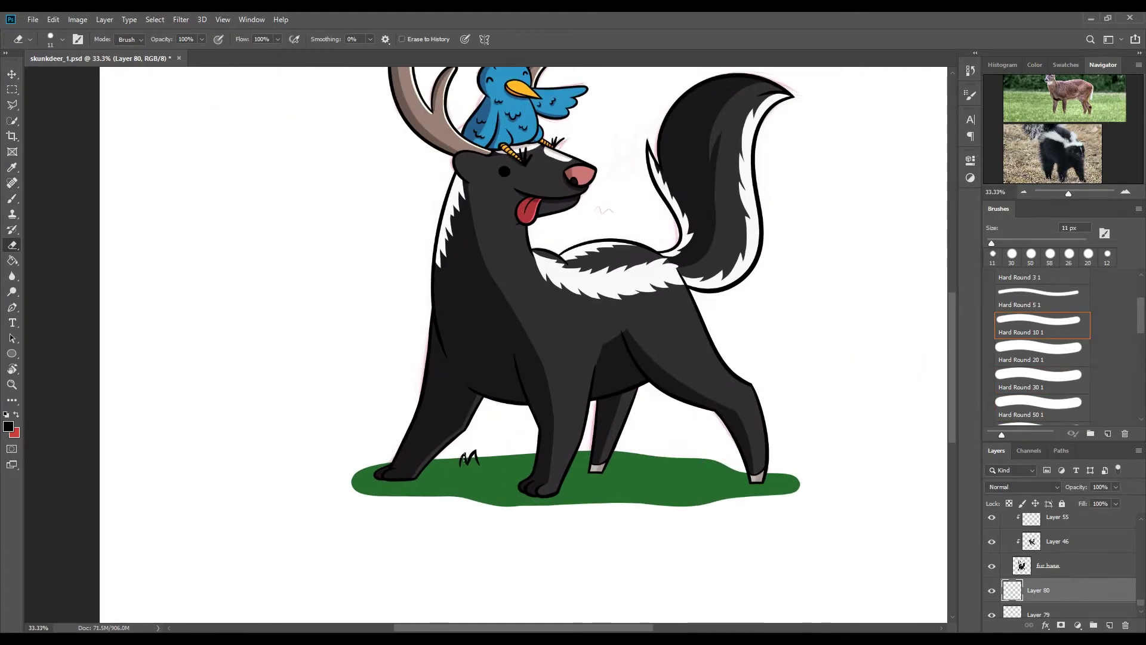
key(ctrl+shift+alt+n)
drag(1051, 589, 1093, 477)
drag(557, 477, 550, 490)
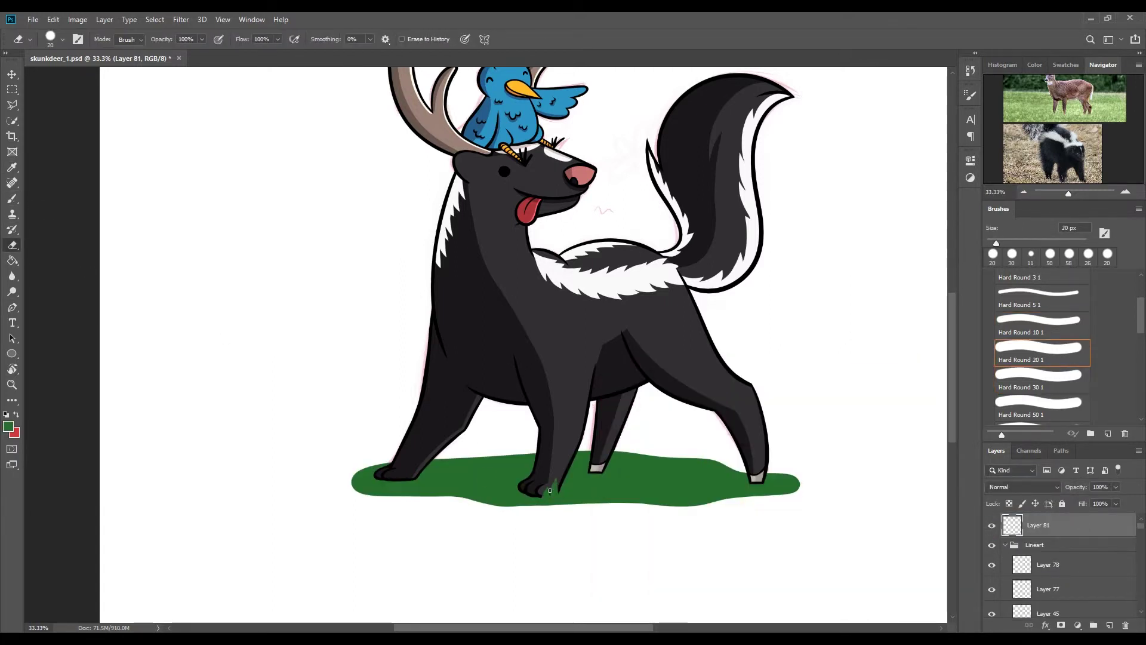
key(b)
drag(370, 460, 382, 458)
key(e)
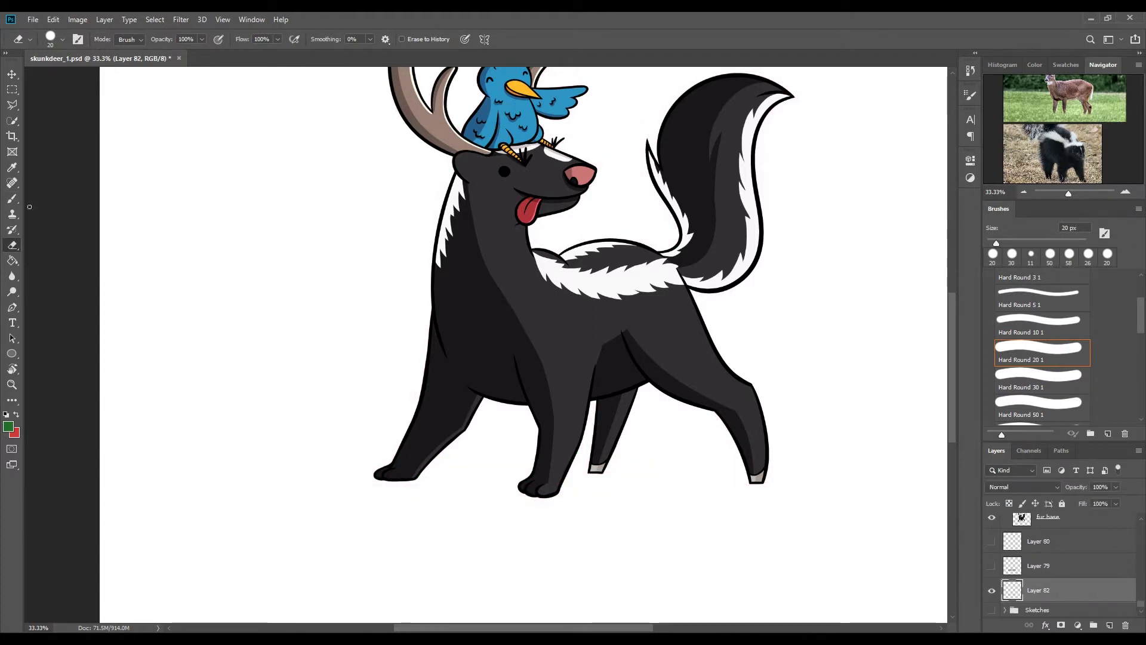
- Draw a black ground line under the back foot, then undo it
key(b)
drag(706, 484, 771, 485)
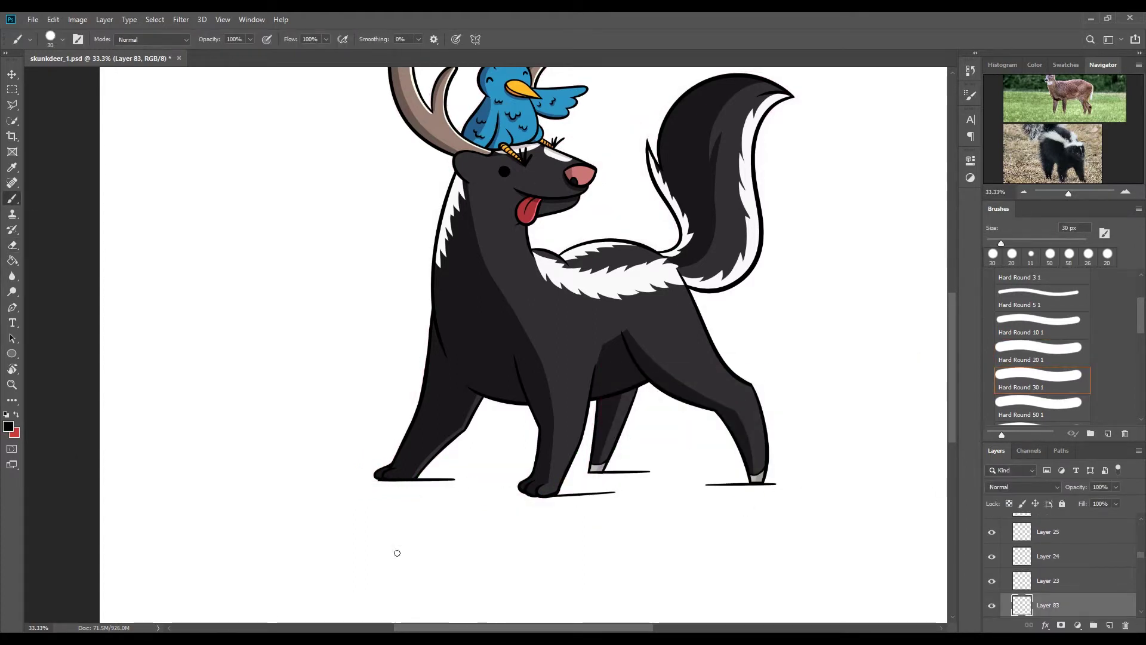
key(e)
click(771, 484)
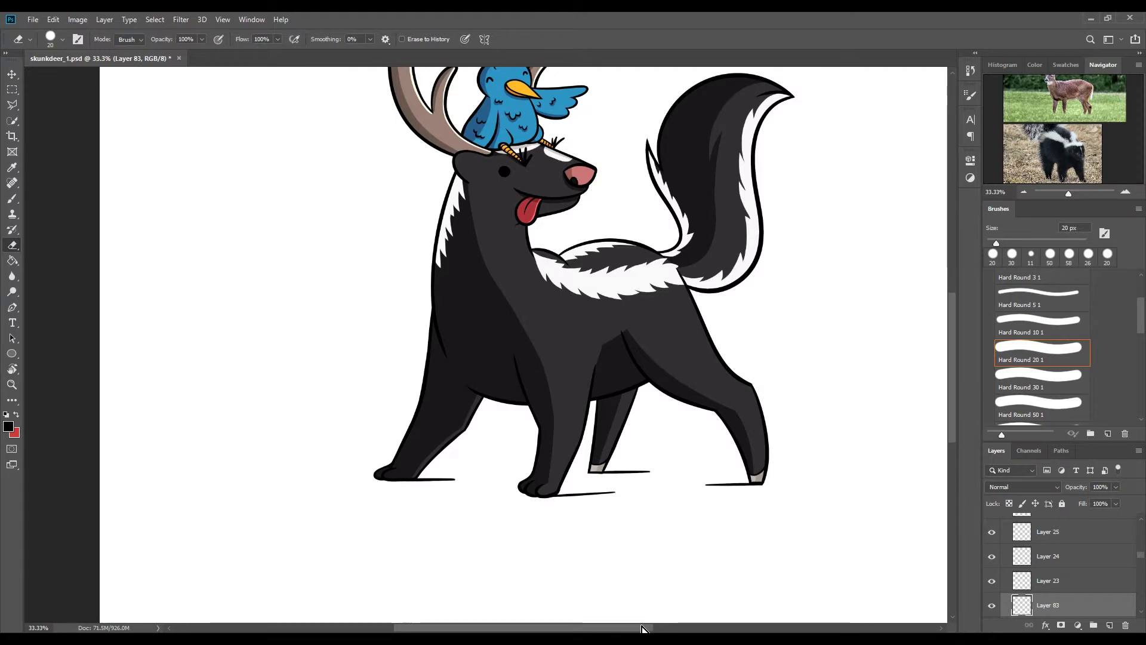
key(ctrl+z)
key(ctrl+z)
key(ctrl+z)
key(ctrl+z)
key(ctrl+z)
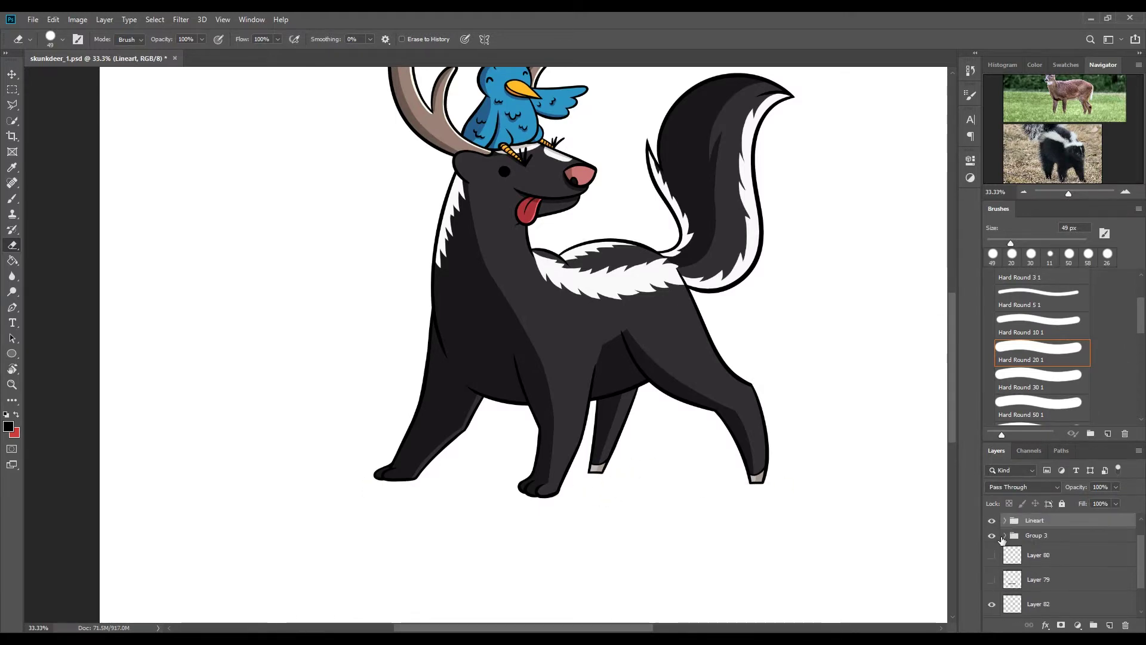
key(ctrl+minus)
key(ctrl+minus)
- Draw a yellow full-canvas rectangle as the background behind the character
key(v)
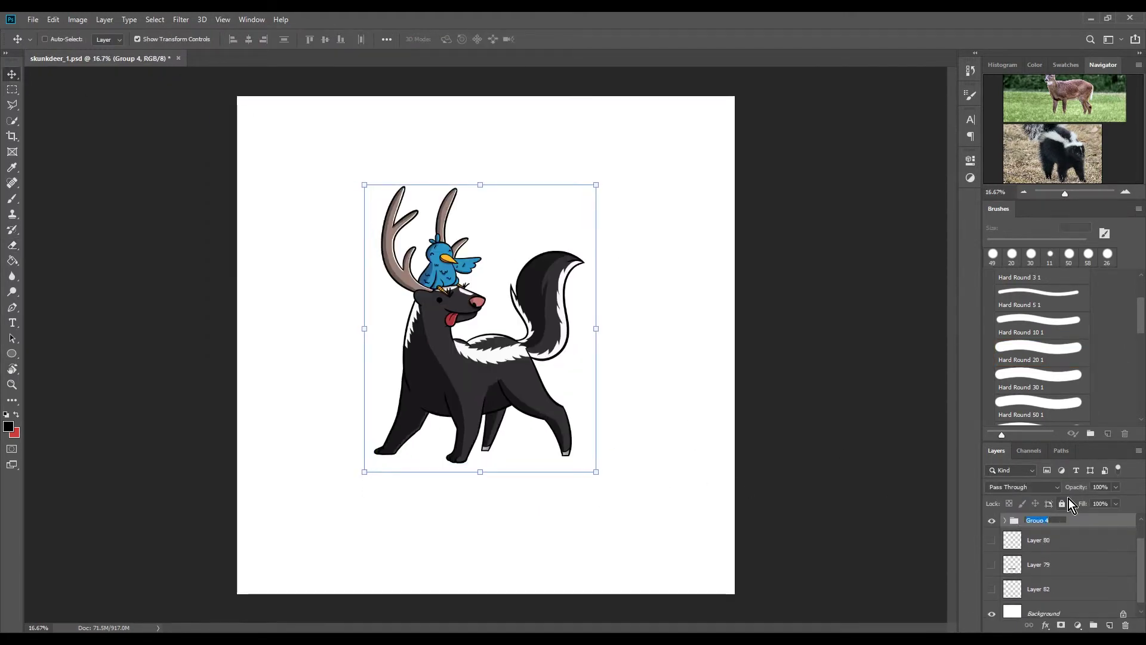
drag(472, 352, 477, 357)
click(8, 426)
click(878, 389)
right_click(11, 354)
click(60, 353)
drag(242, 101, 729, 587)
click(110, 39)
click(65, 102)
key(Return)
- Add a purple full-canvas rectangle in Screen mode at 25% opacity
key(ctrl+shift+alt+n)
drag(214, 87, 810, 609)
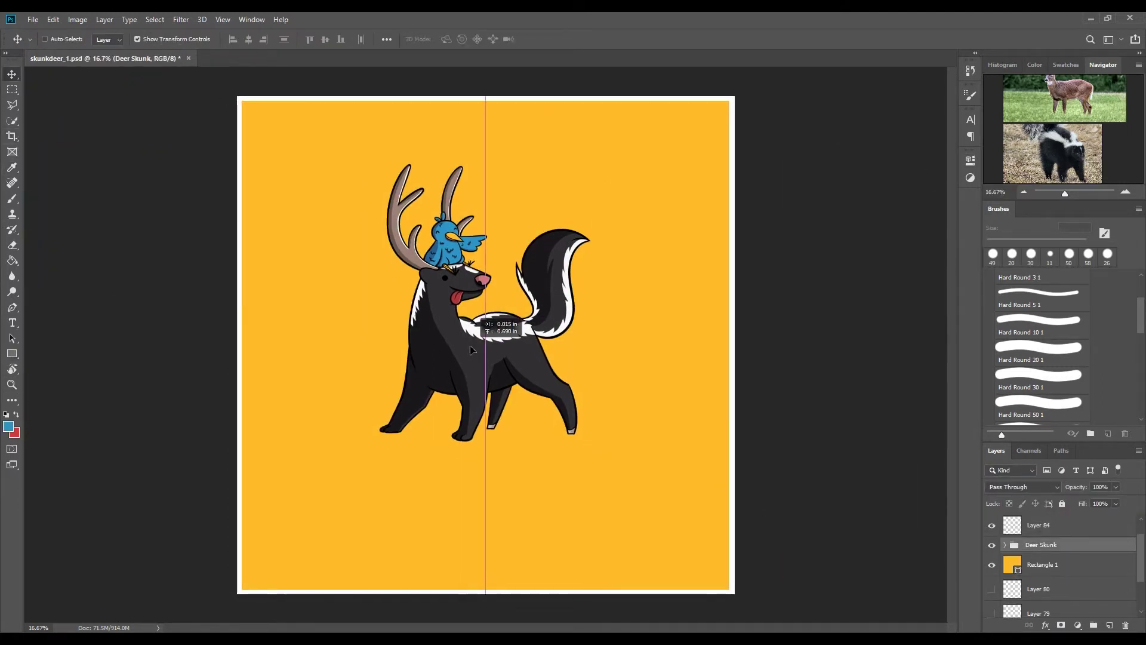
click(110, 39)
click(137, 119)
key(shift+alt+s)
drag(1115, 486, 1075, 503)
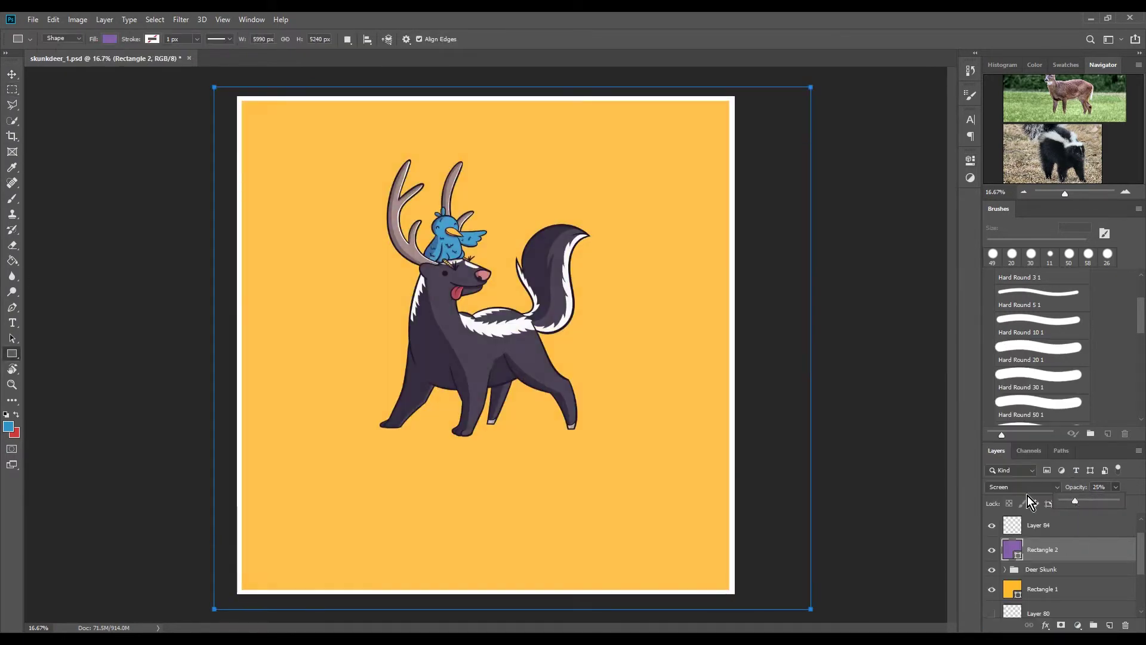
click(1023, 486)
key(Escape)
- Duplicate and merge the Deer Skunk group, fill the copy white, and scale it slightly
click(1041, 569)
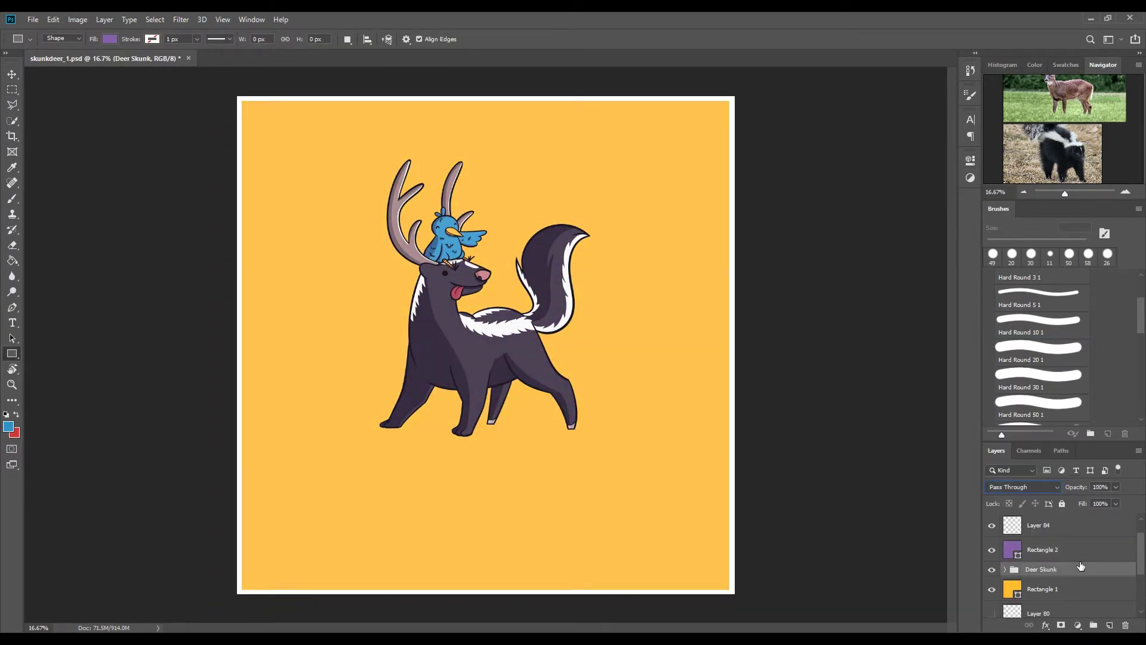
key(ctrl+j)
right_click(1051, 589)
click(1086, 441)
key(v)
click(105, 19)
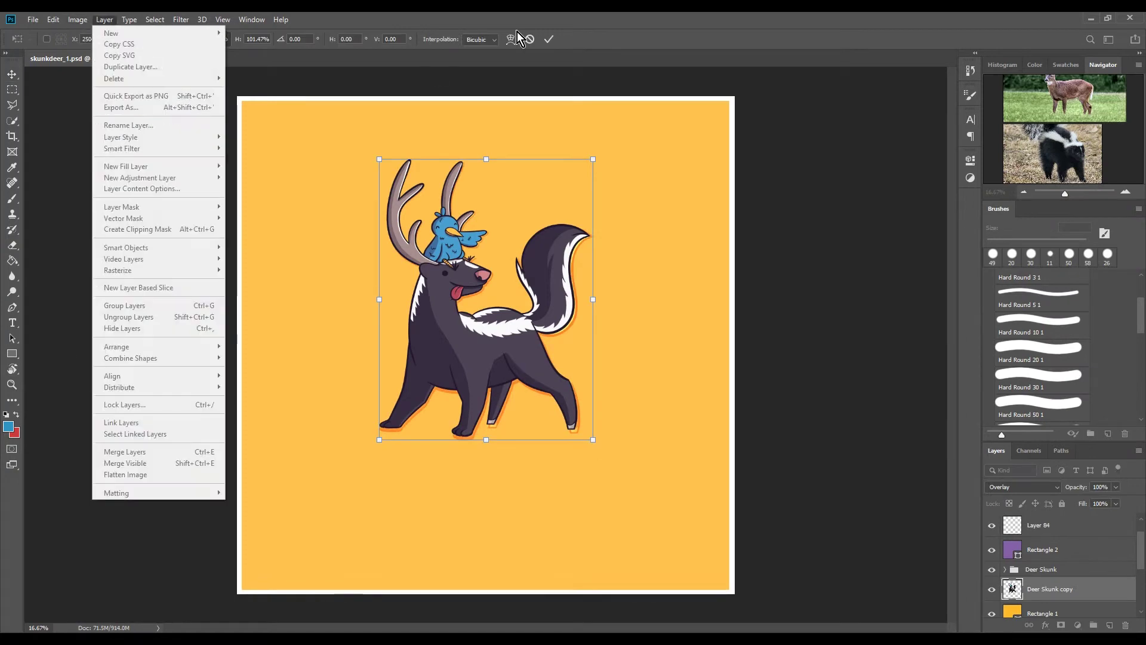
click(256, 115)
key(Return)
drag(590, 435, 597, 440)
drag(539, 384, 541, 387)
- Give the white silhouette layer a white Stroke layer style
right_click(1054, 589)
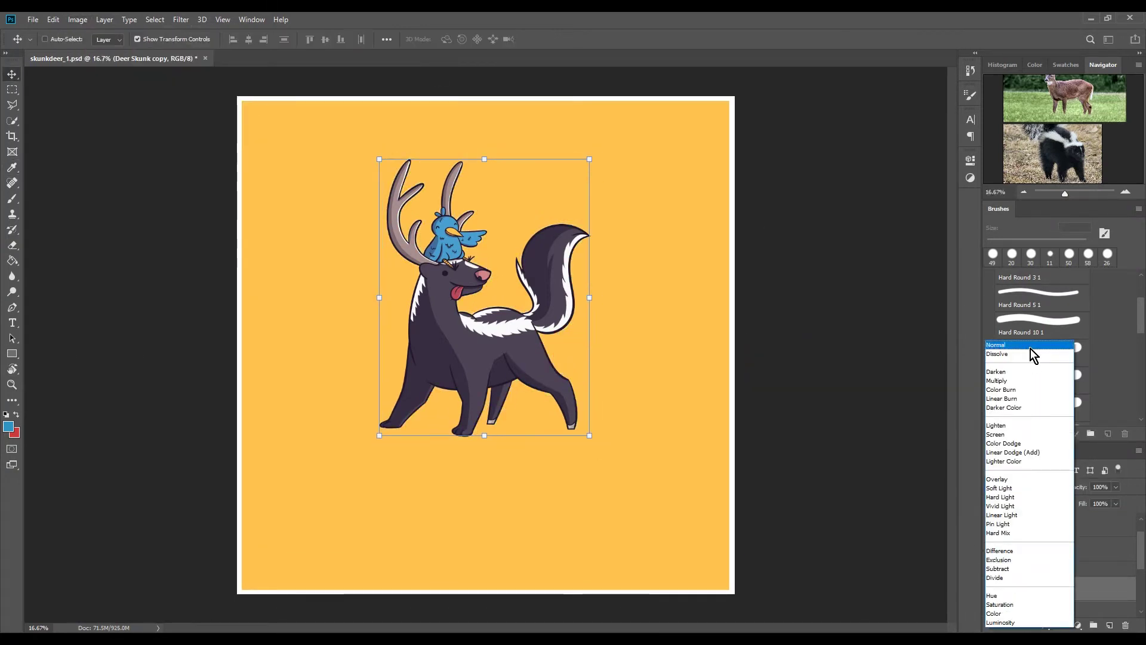
click(1022, 357)
click(673, 377)
click(1053, 284)
key(e)
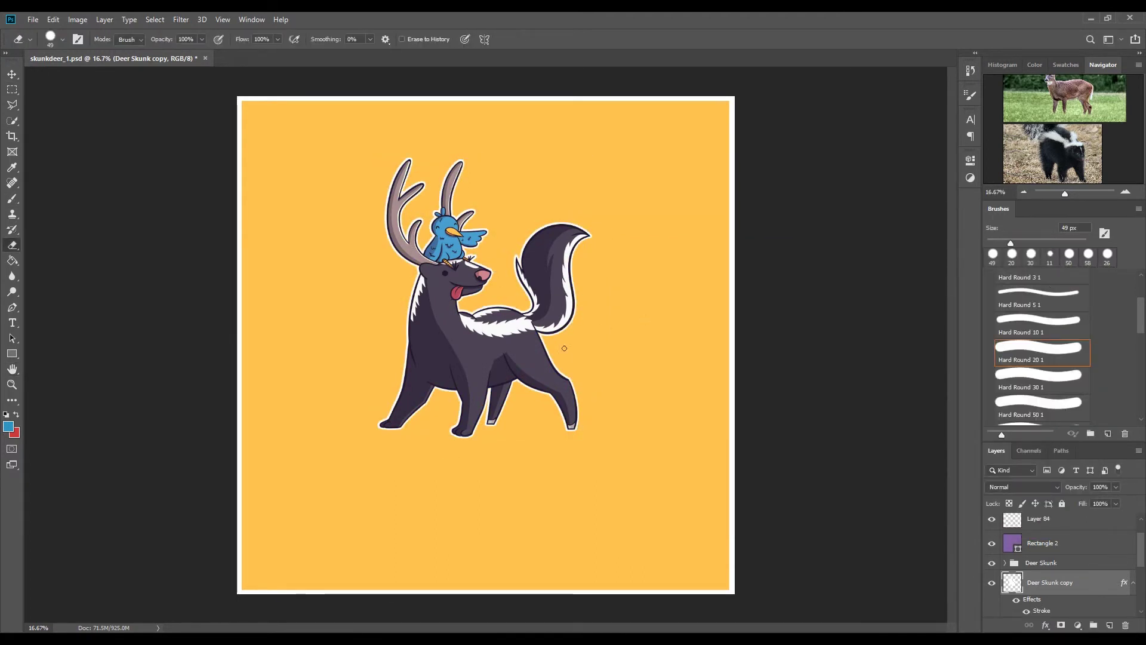
- Widen the silhouette's white stroke outline slightly and zoom in on the legs
double_click(1124, 582)
drag(845, 306, 844, 305)
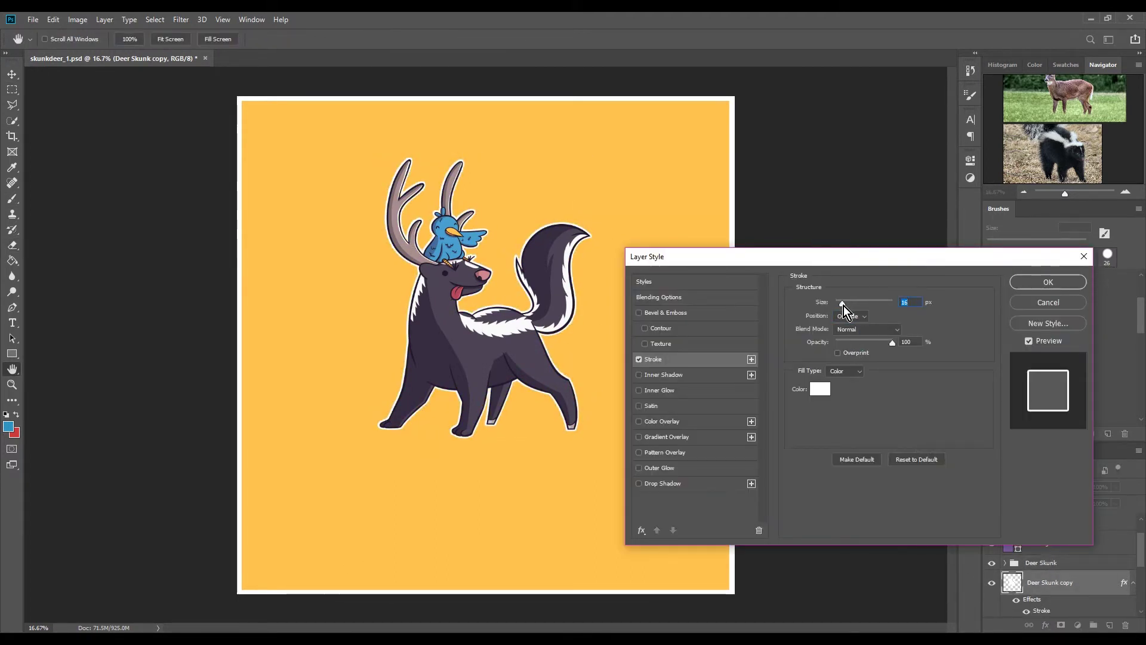
key(Return)
key(ctrl+plus)
key(ctrl+plus)
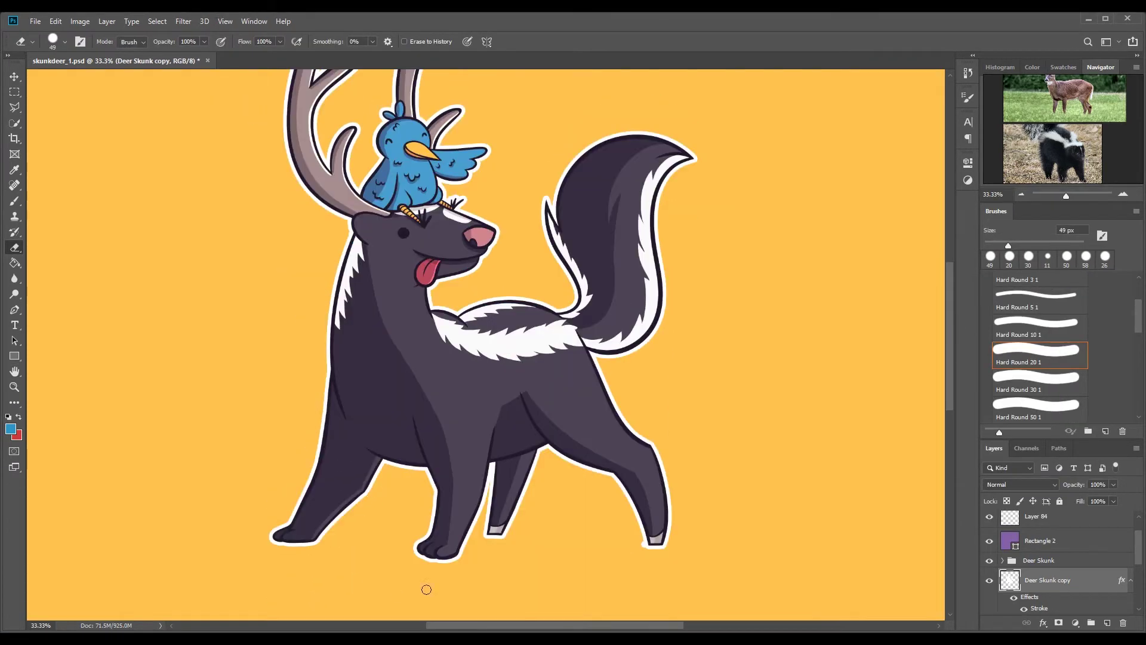
key(ctrl+plus)
key(ctrl+plus)
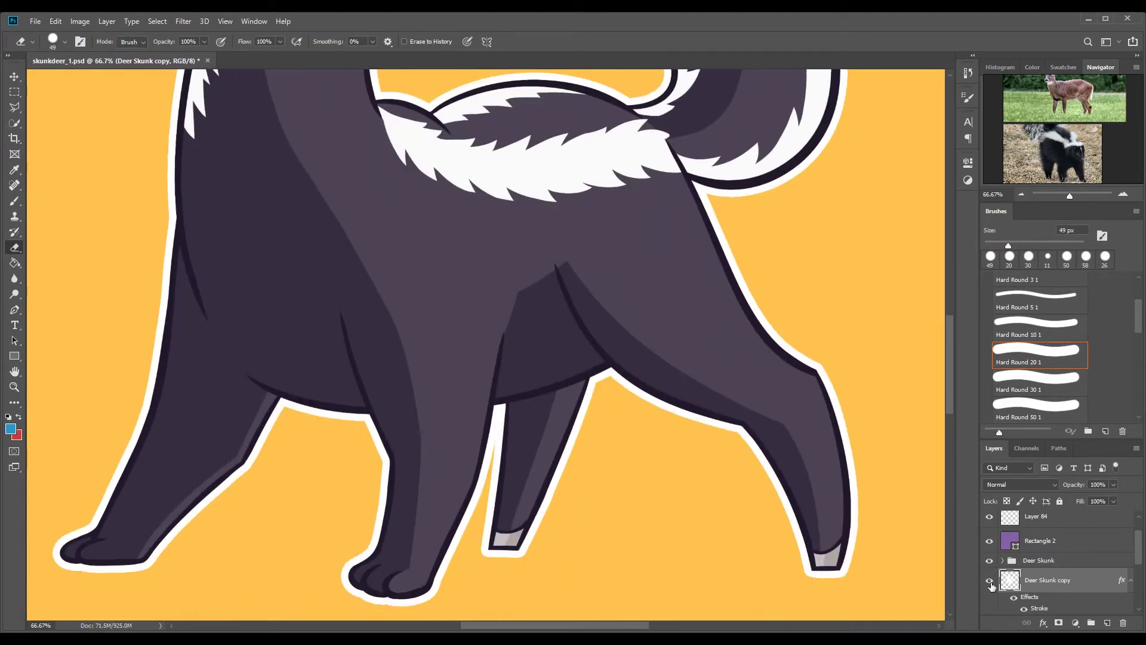
- Hide the Deer Skunk copy outline and hand-paint a white outline along the middle and back legs
click(990, 582)
drag(377, 544, 393, 599)
scroll(399, 437, down, 3)
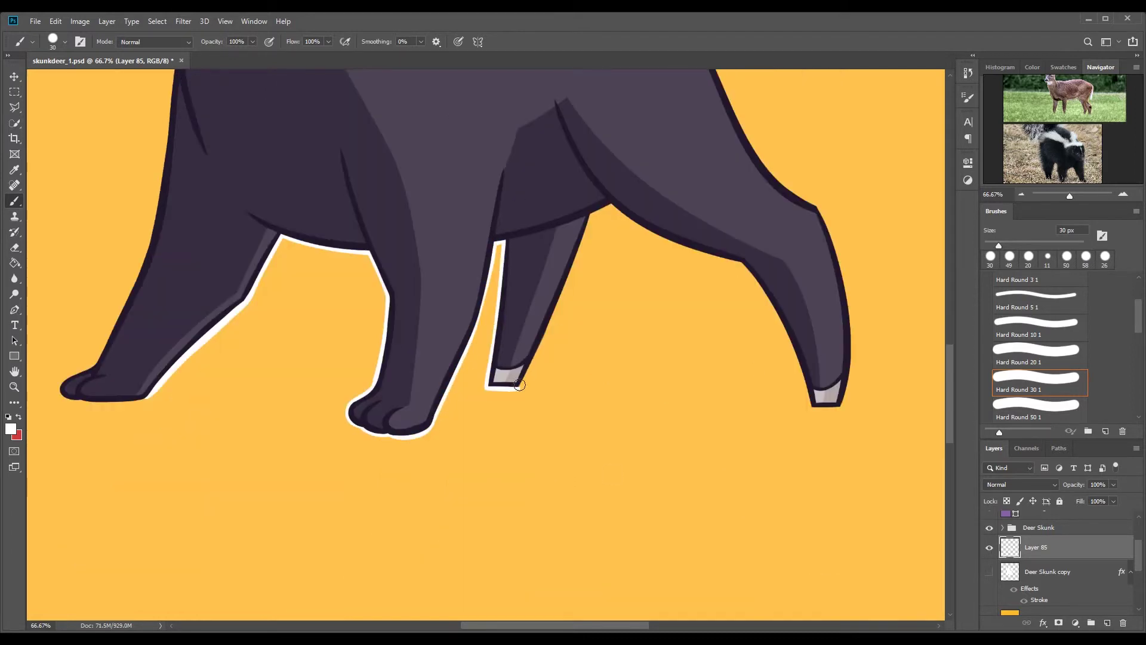
drag(520, 385, 597, 212)
drag(496, 322, 624, 376)
scroll(624, 376, down, 3)
mouse_move(627, 200)
mouse_down()
mouse_move(702, 317)
mouse_move(702, 144)
mouse_up()
scroll(866, 243, up, 2)
scroll(865, 243, right, 2)
drag(604, 298, 624, 380)
- Touch up the back-leg outline, then paint the white outline along the tail and back
key(e)
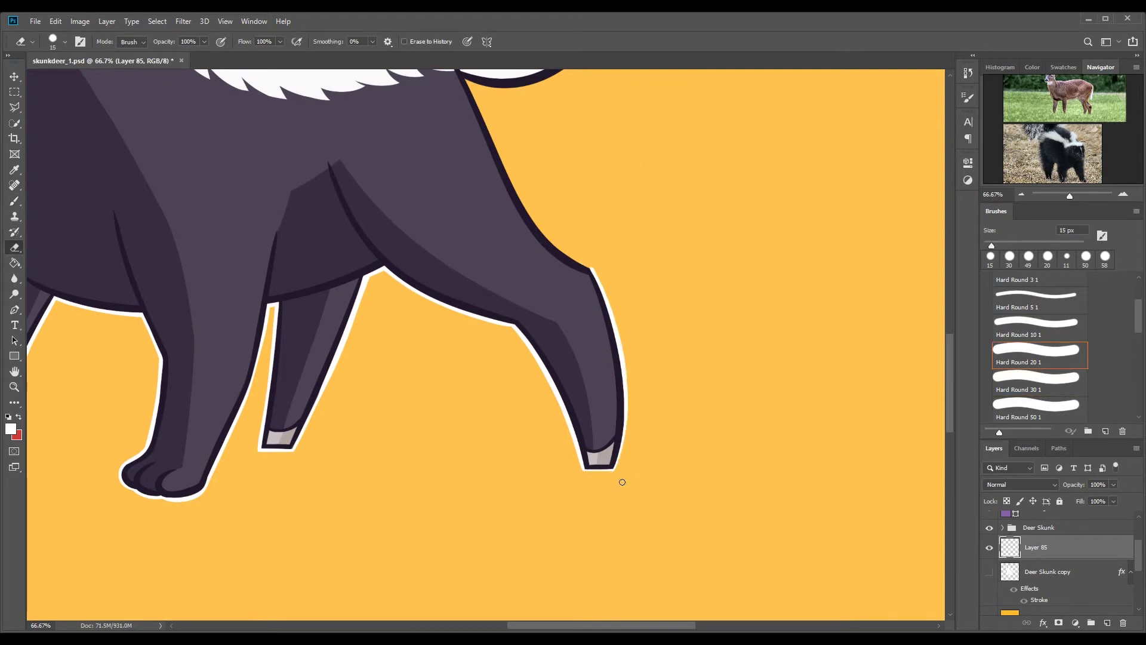
scroll(656, 399, up, 5)
key(b)
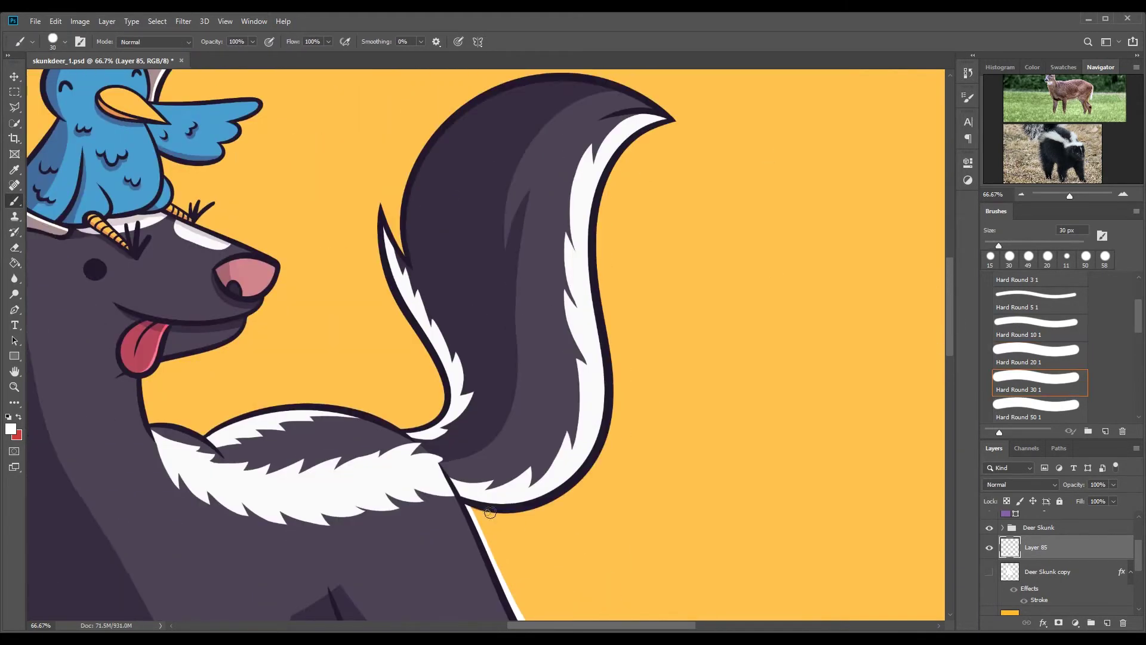
drag(598, 299, 604, 167)
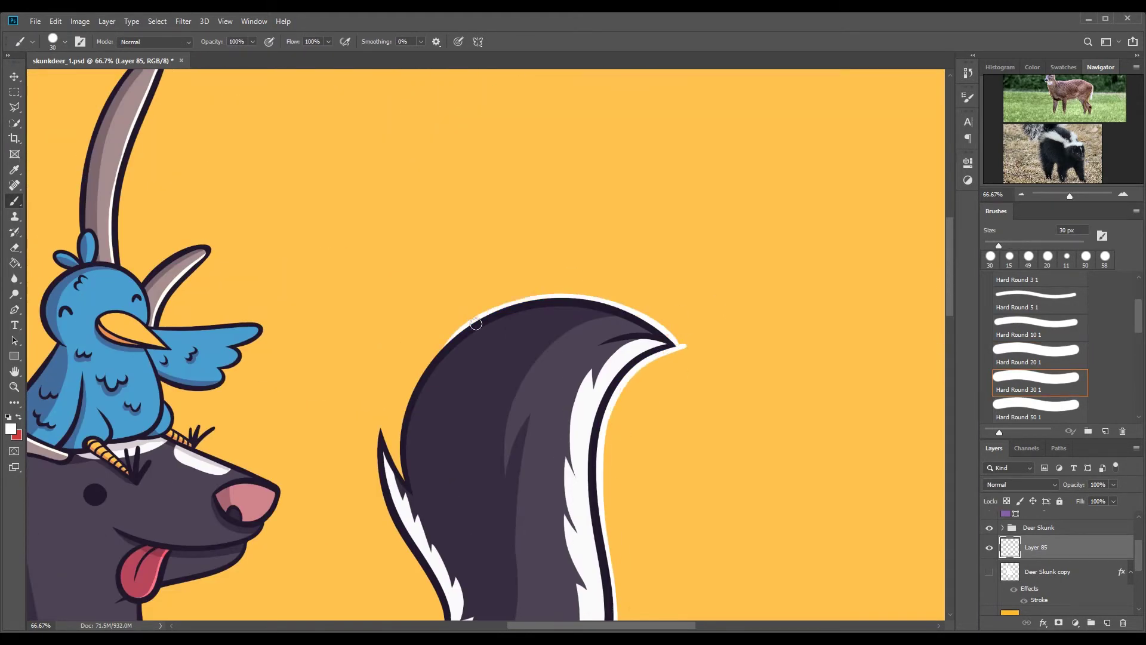
drag(951, 344, 951, 326)
mouse_move(382, 248)
mouse_down()
mouse_move(443, 456)
mouse_move(203, 445)
mouse_move(389, 434)
mouse_up()
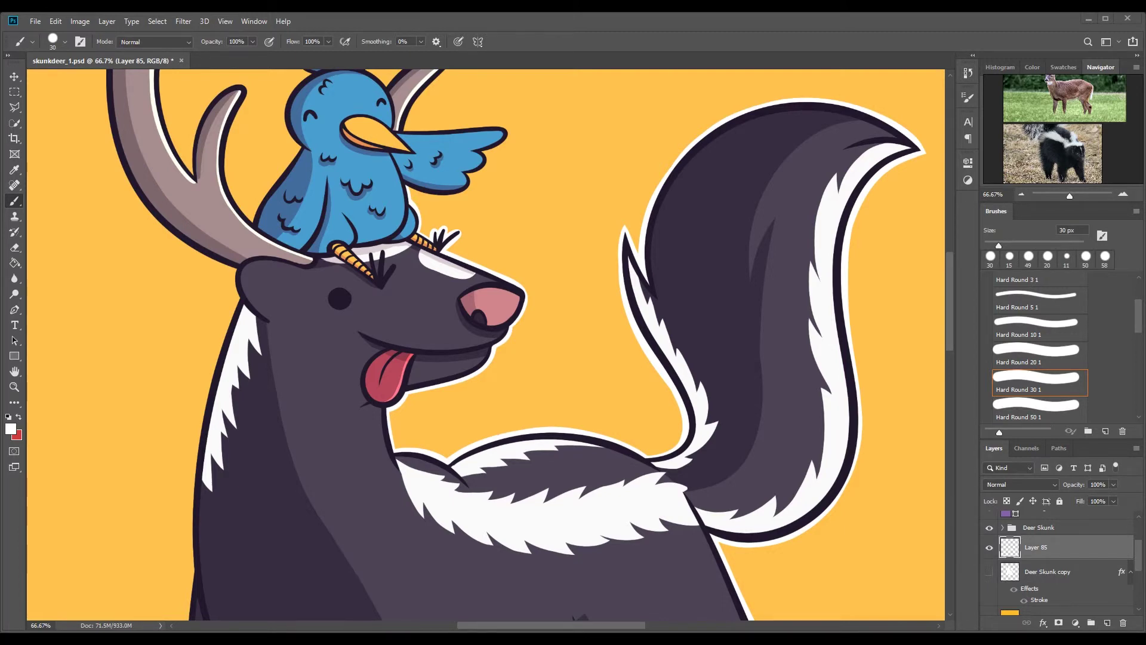
- Pan and zoom around the body and legs to check the painted outline, then fit the document in view
scroll(808, 332, up, 5)
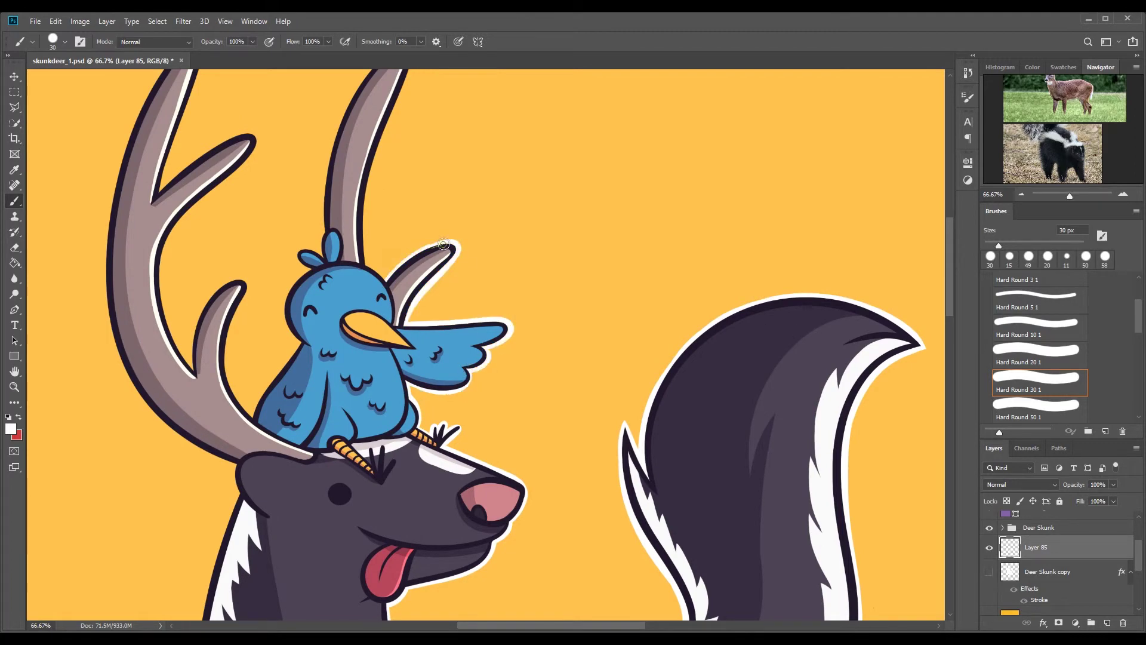
scroll(444, 244, up, 5)
scroll(298, 358, down, 4)
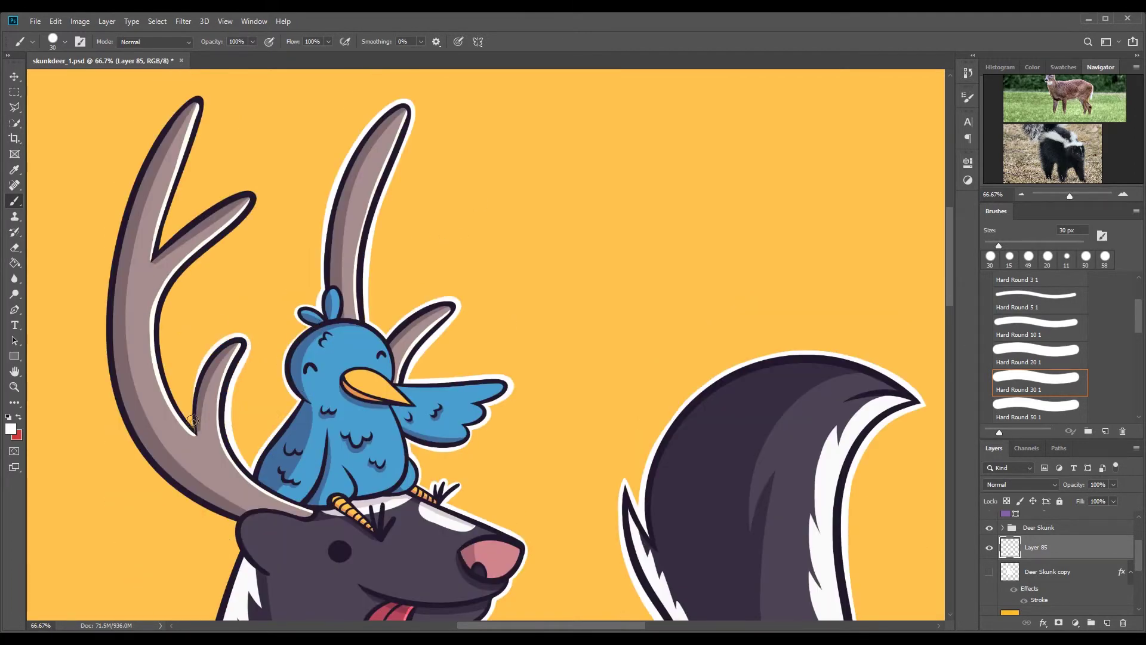
scroll(192, 421, left, 5)
scroll(304, 377, up, 5)
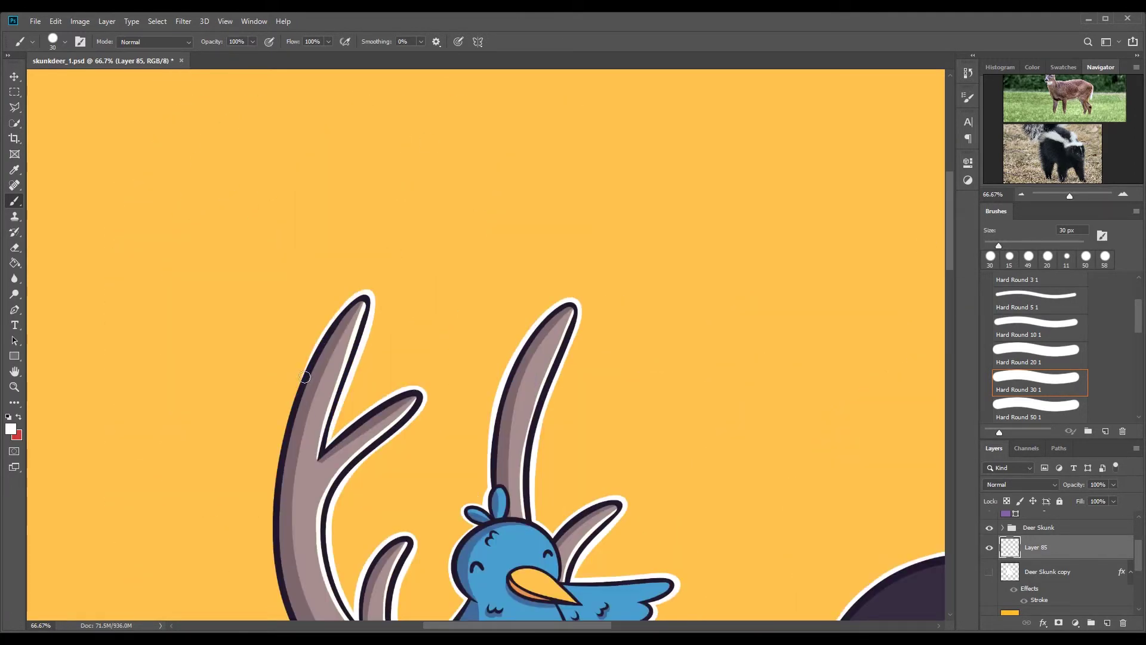
scroll(305, 377, down, 6)
scroll(280, 231, down, 3)
scroll(369, 335, down, 3)
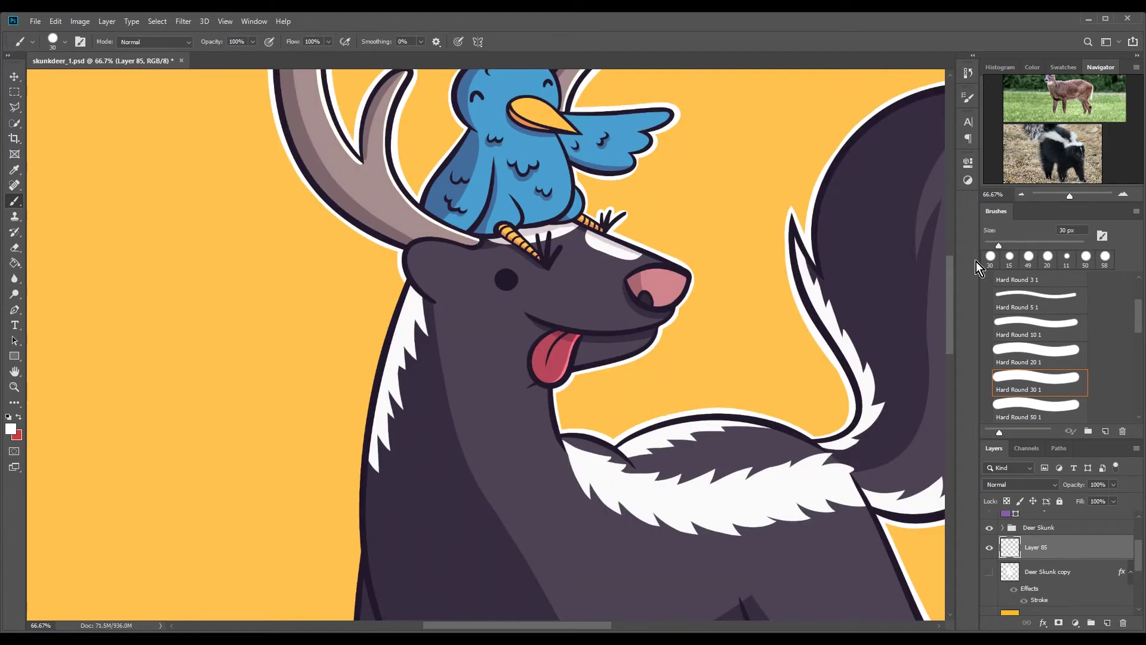
scroll(450, 145, down, 5)
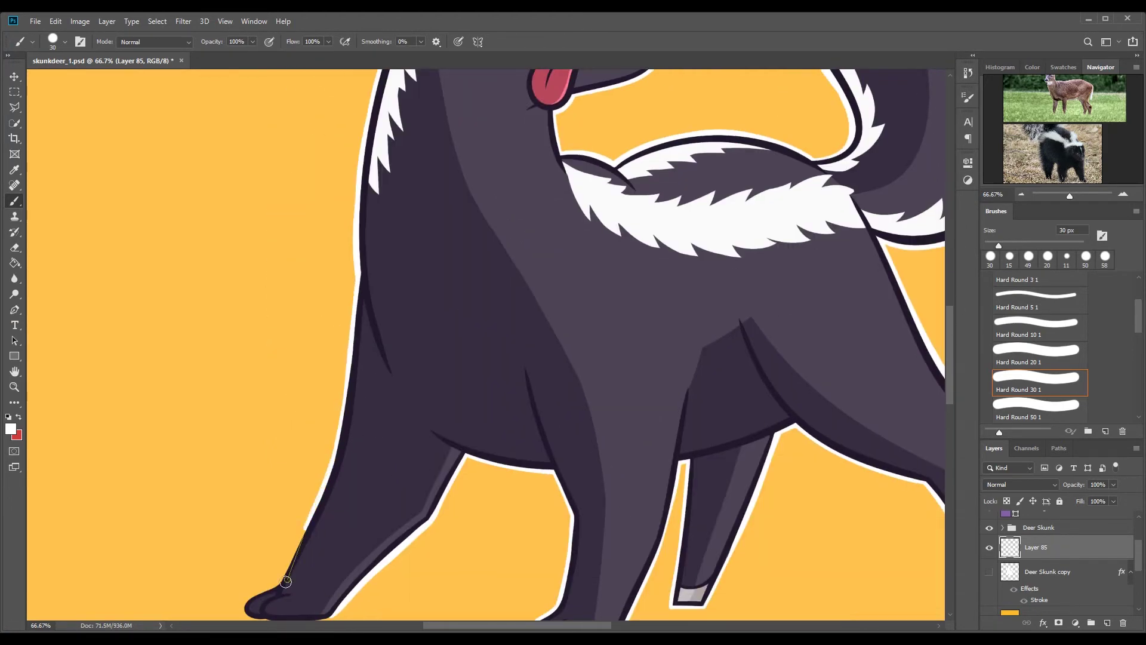
scroll(287, 406, down, 4)
scroll(286, 227, up, 15)
key(ctrl+minus)
key(ctrl+minus)
key(ctrl+minus)
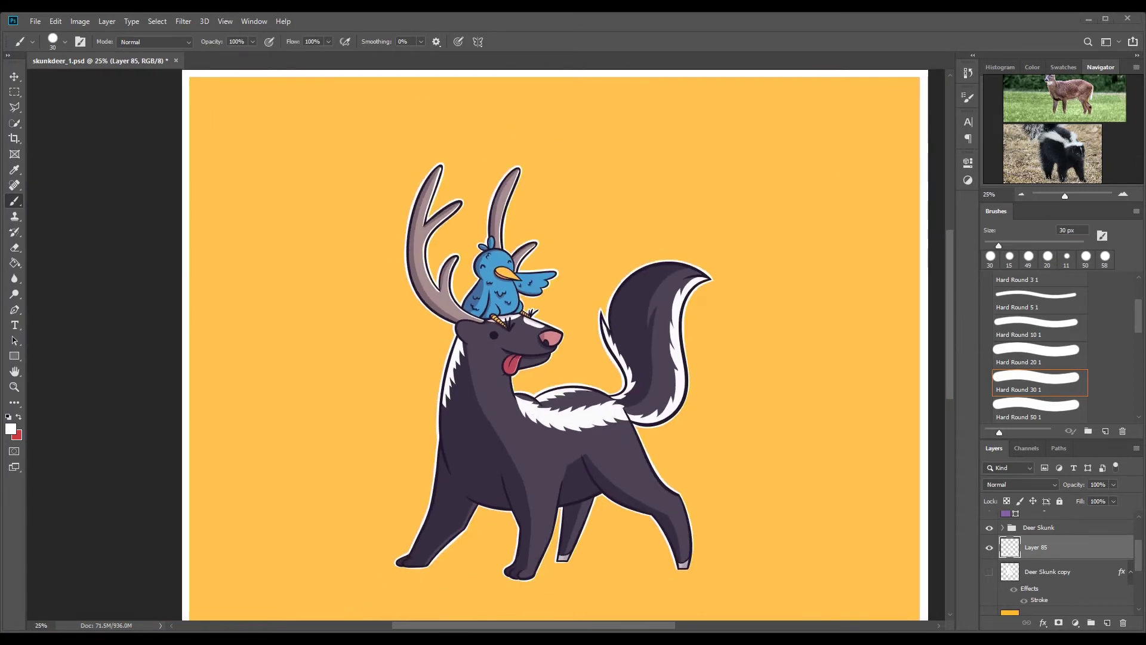
key(ctrl+plus)
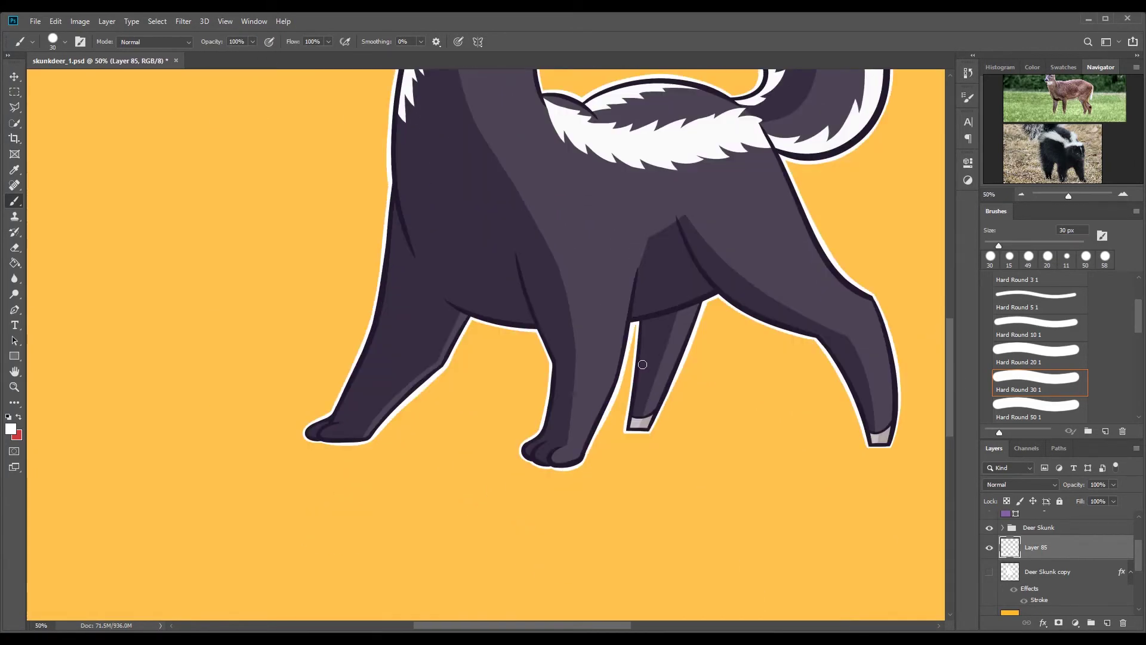
scroll(643, 364, up, 5)
key(ctrl+minus)
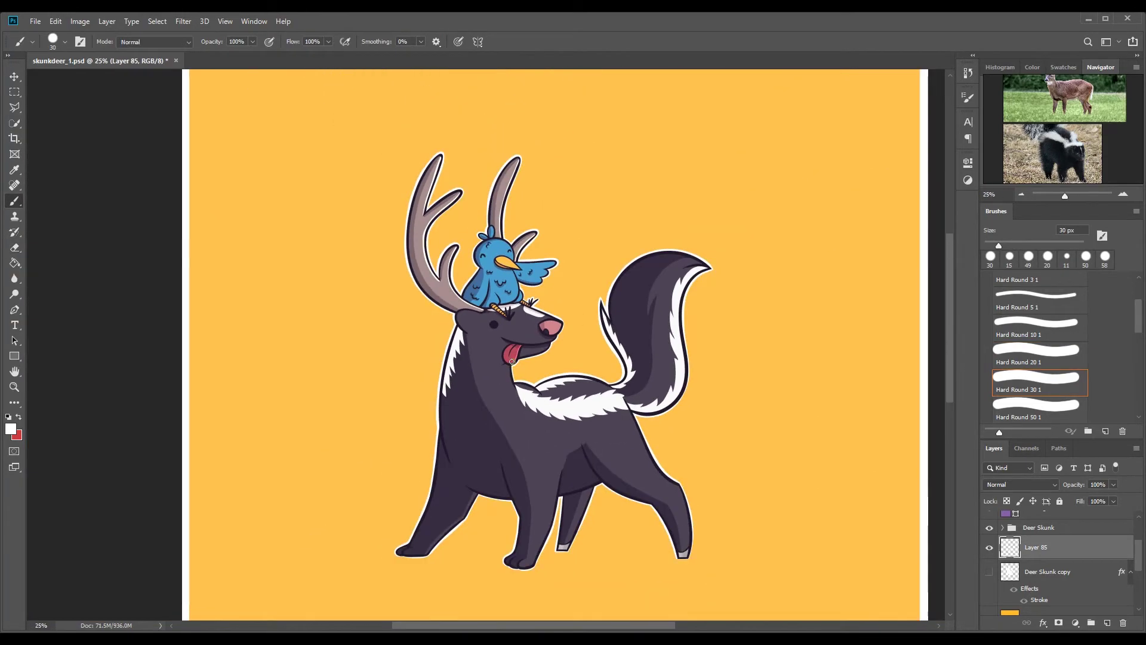
key(ctrl+plus)
key(ctrl+minus)
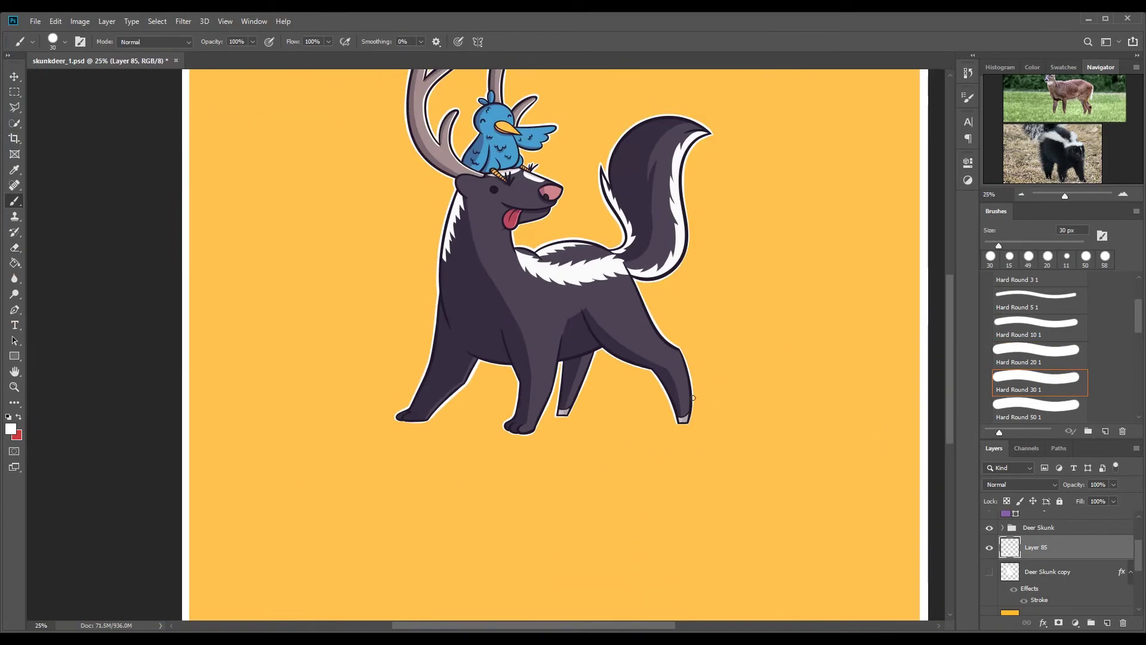
key(ctrl+plus)
drag(615, 627, 553, 627)
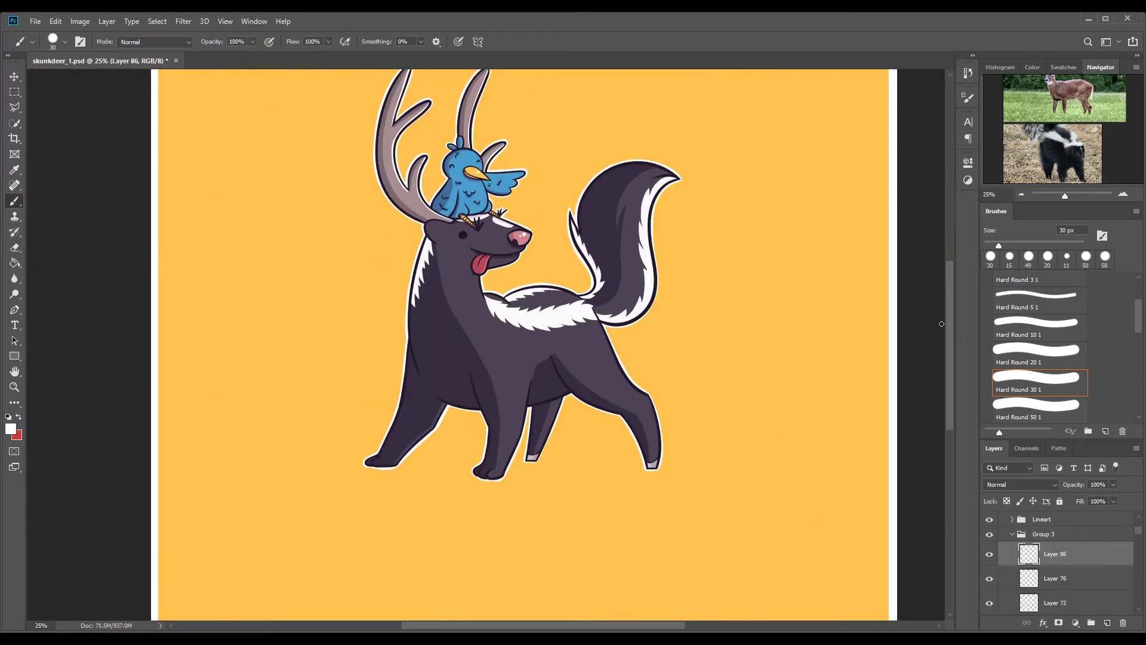
key(ctrl+minus)
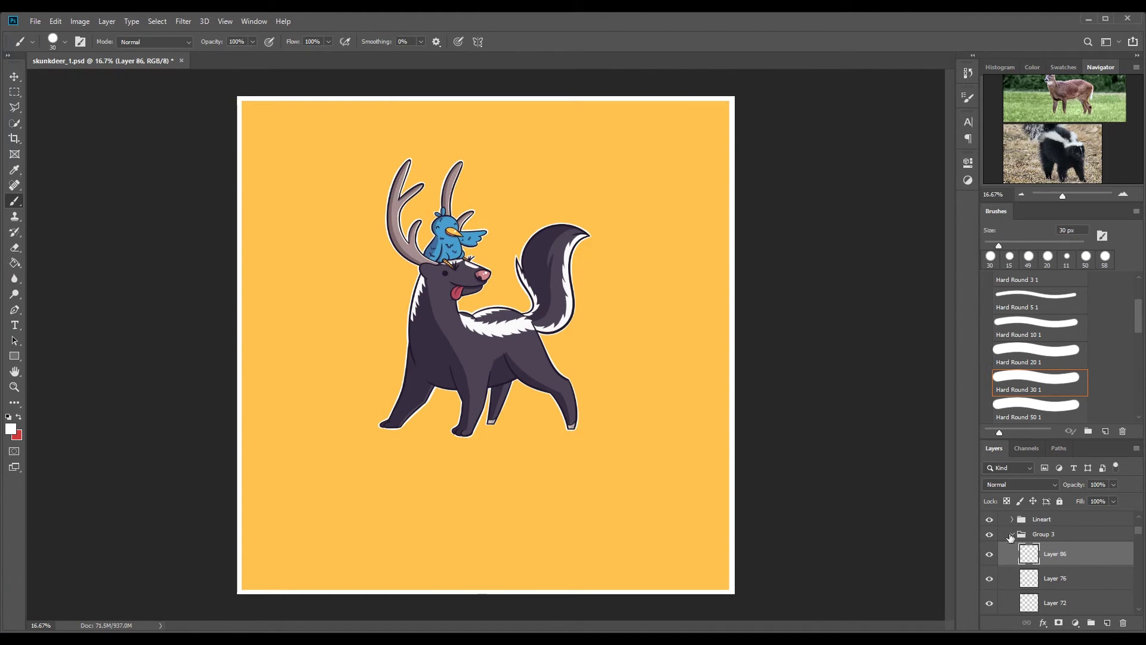
- Add the title 'A Skunk Deer.' as text below the character
key(t)
click(429, 488)
text(A Skunk Deer.)
key(ctrl+Return)
- Enable a Stroke effect on the title, make the text white, and choose the stroke colour
click(653, 359)
click(1024, 286)
key(t)
click(456, 41)
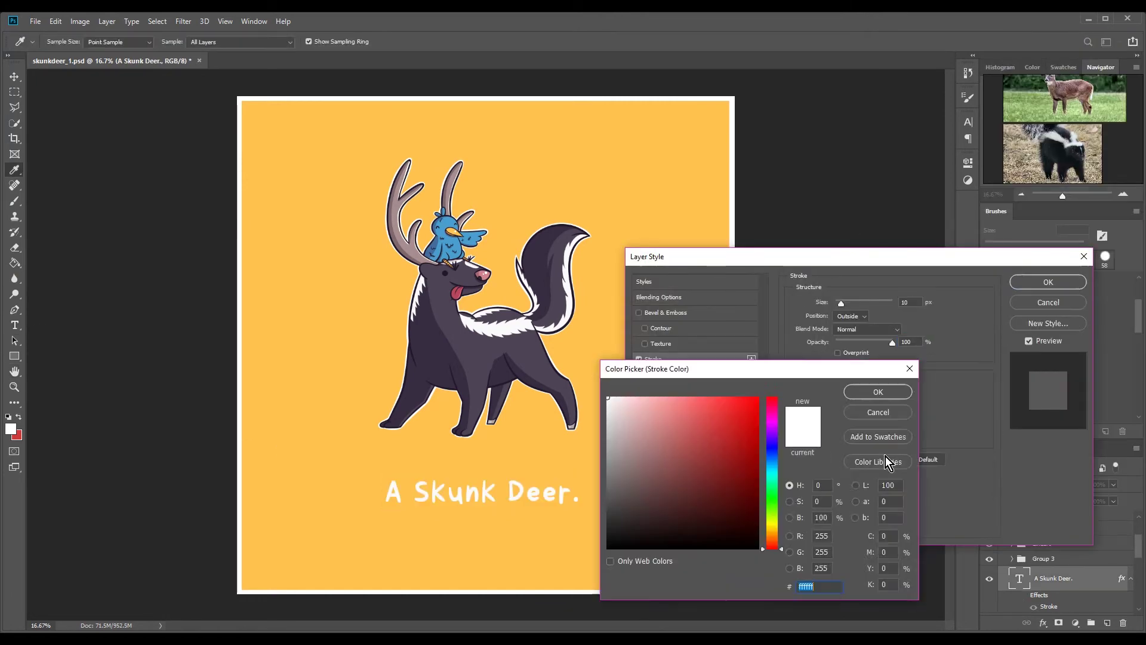